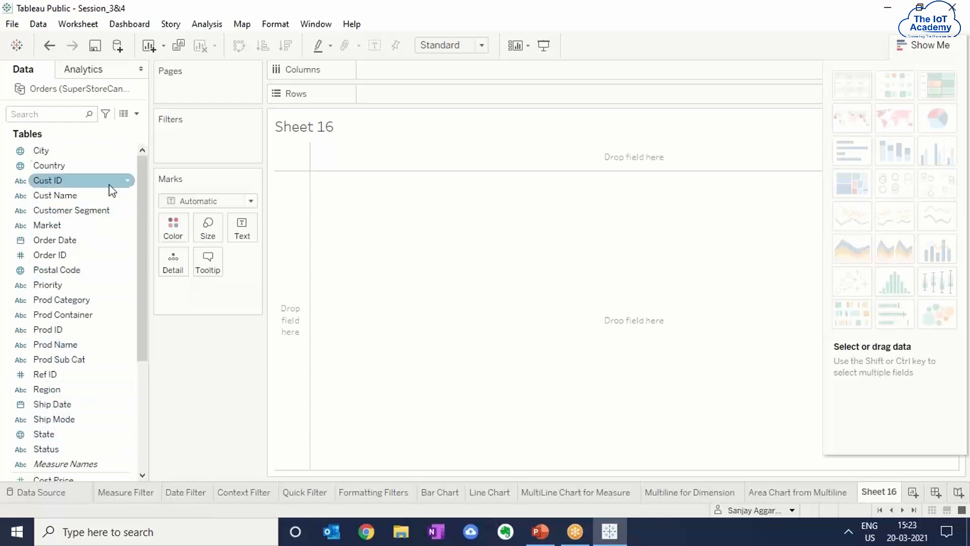
{"action": "left_click_drag", "start_coordinate": [141, 202], "coordinate": [143, 317]}
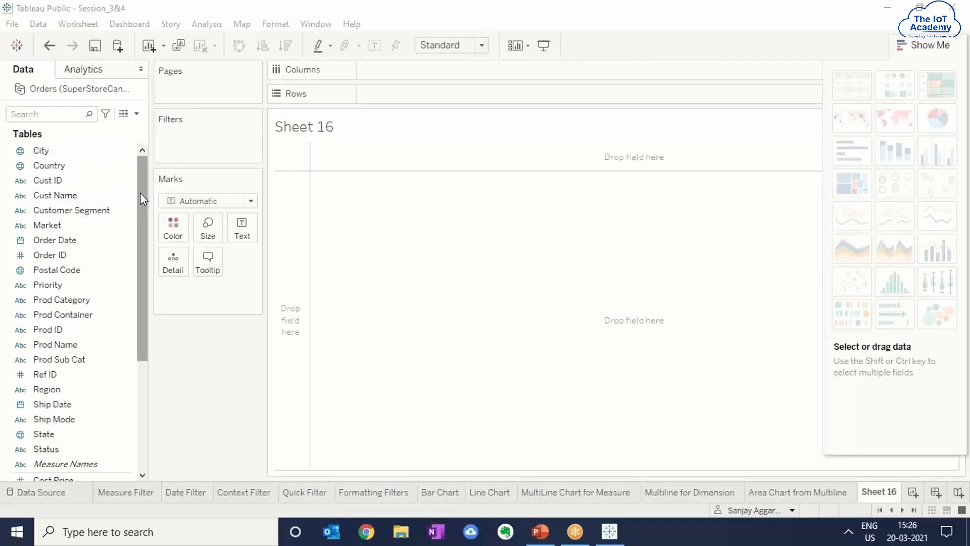
{"action": "mouse_move", "coordinate": [142, 199]}
{"action": "left_mouse_down"}
{"action": "mouse_move", "coordinate": [148, 269]}
{"action": "mouse_move", "coordinate": [145, 199]}
{"action": "left_mouse_up"}
{"action": "left_click", "coordinate": [68, 152]}
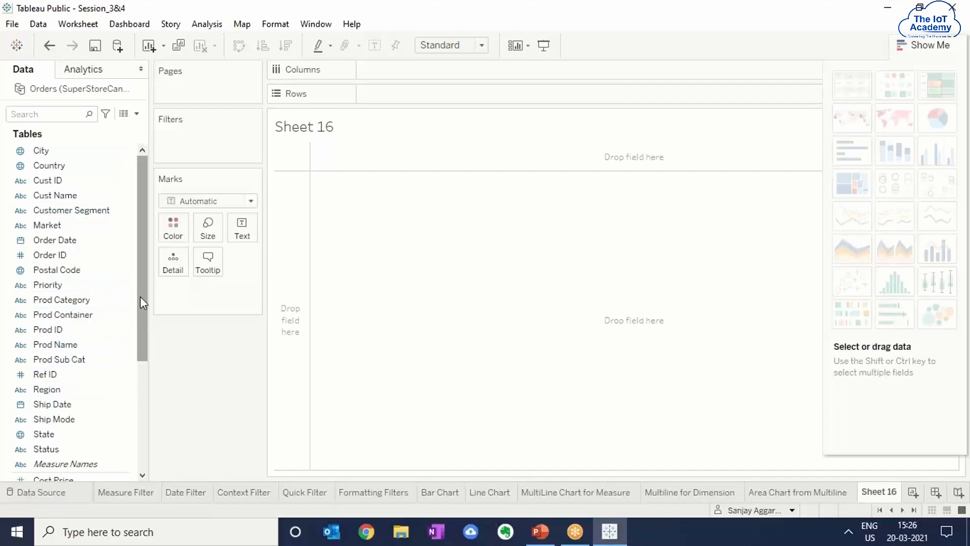
{"action": "mouse_move", "coordinate": [140, 297]}
{"action": "left_mouse_down"}
{"action": "mouse_move", "coordinate": [147, 392]}
{"action": "mouse_move", "coordinate": [144, 293]}
{"action": "left_mouse_up"}
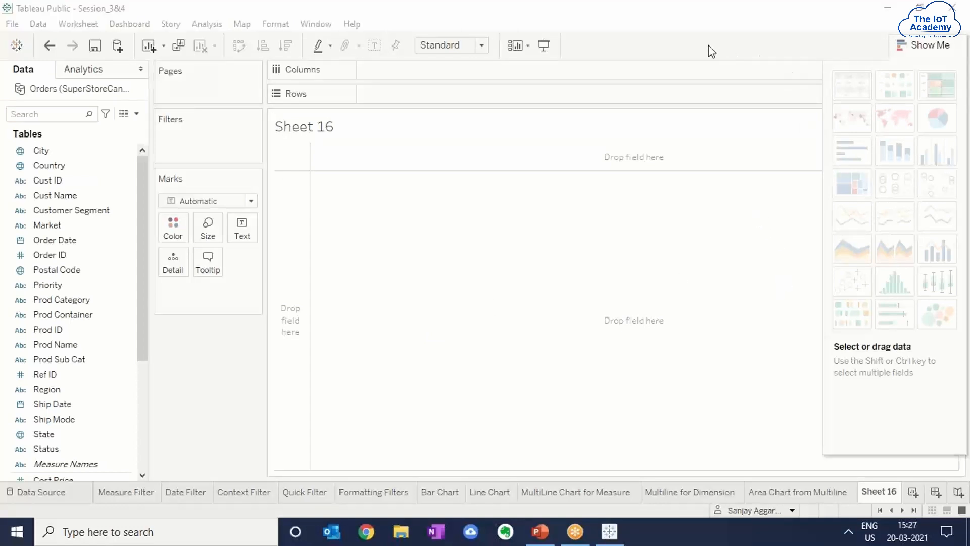
Step: Rename the Sheet 16 worksheet as Order Table
{"action": "left_click", "coordinate": [878, 493]}
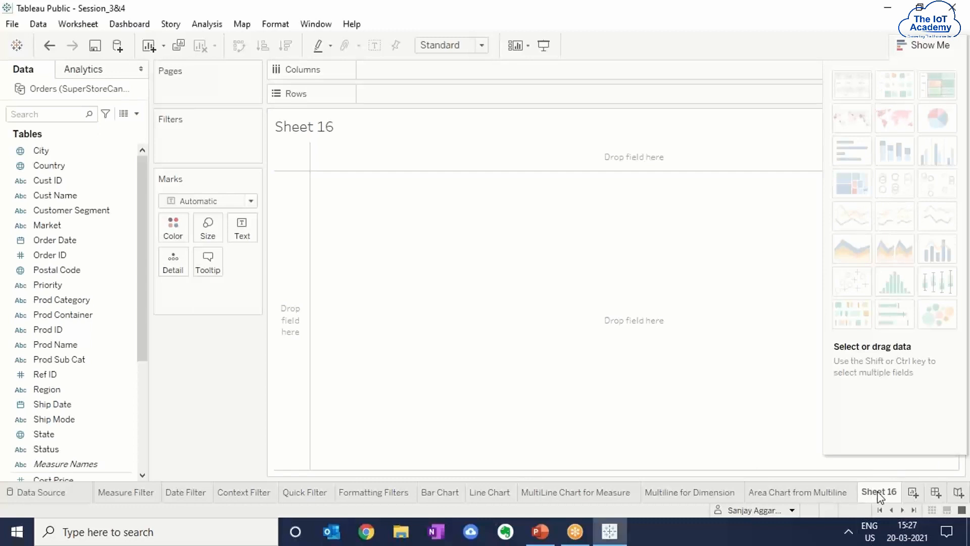
{"action": "right_click", "coordinate": [878, 495]}
{"action": "left_click", "coordinate": [878, 329]}
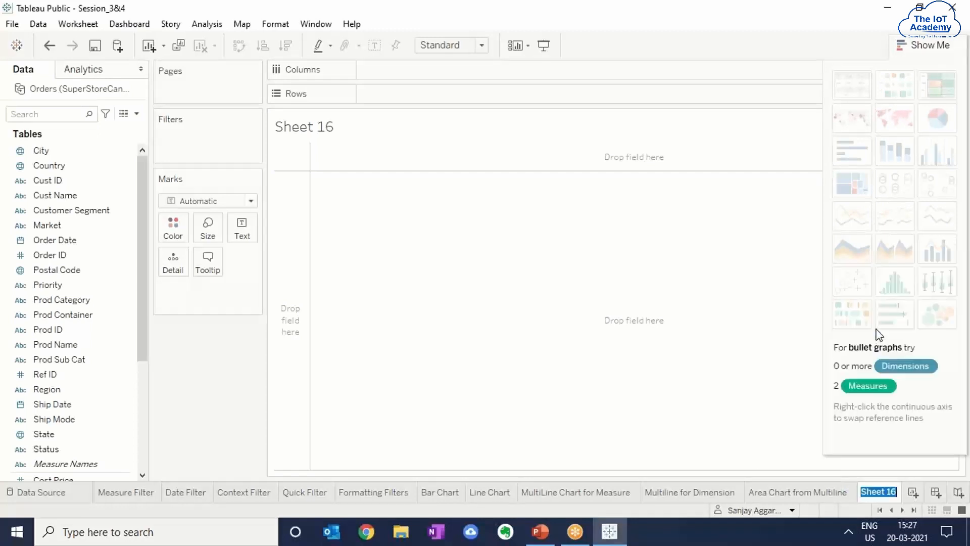
{"action": "type", "text": "O"}
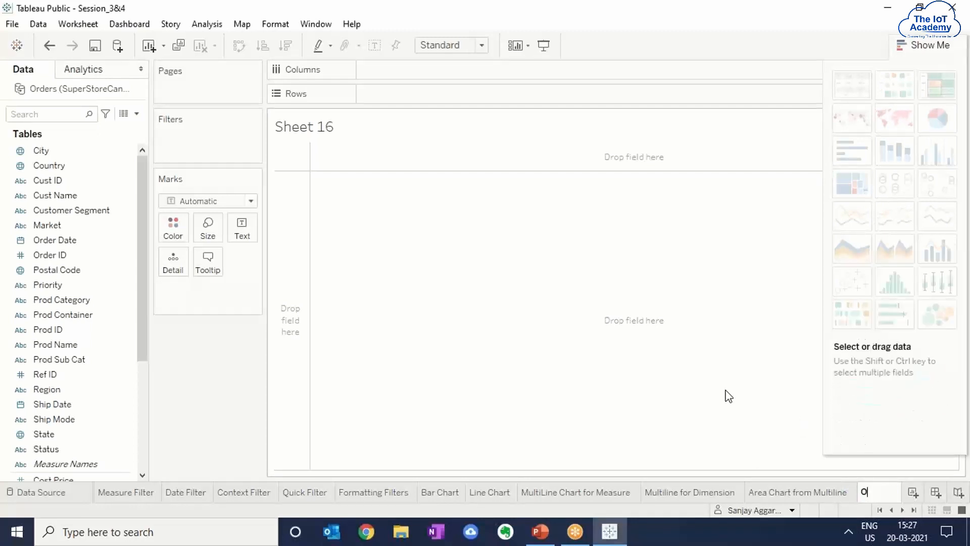
{"action": "type", "text": "rder Table"}
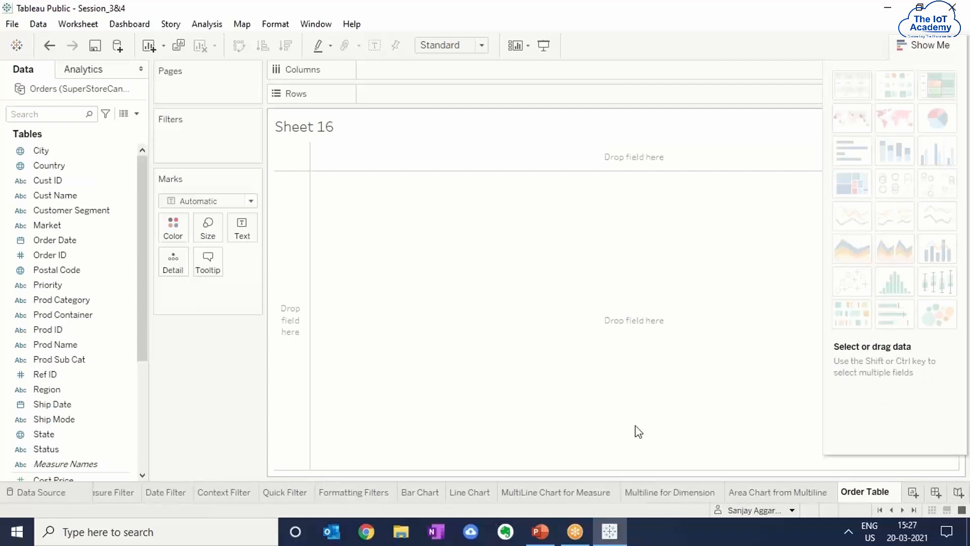
{"action": "left_click", "coordinate": [464, 327]}
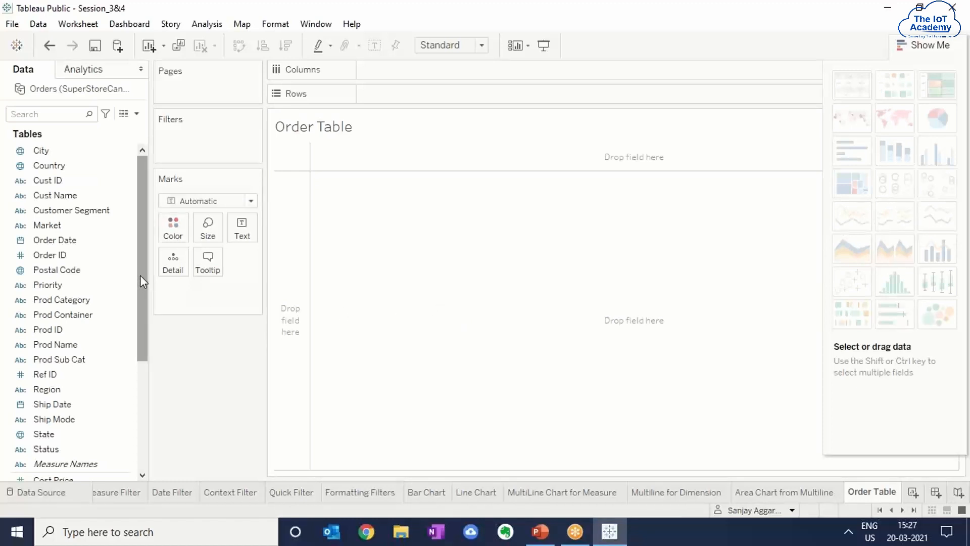
Step: Build the table's row hierarchy from Order Date, Prod Category and Prod Sub Cat, in that order
{"action": "left_click", "coordinate": [78, 240]}
{"action": "left_click_drag", "start_coordinate": [78, 242], "coordinate": [411, 89]}
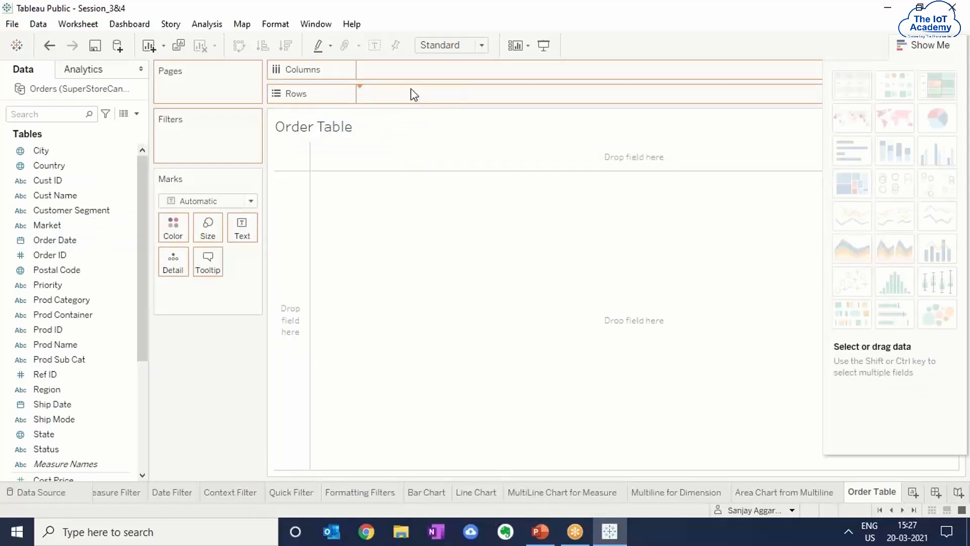
{"action": "scroll", "coordinate": [67, 321], "scroll_direction": "down", "scroll_amount": 2}
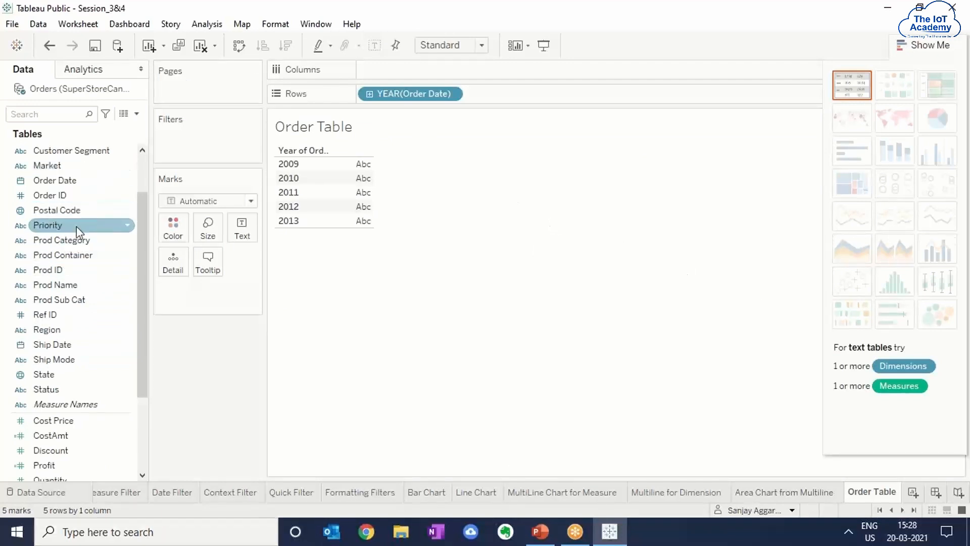
{"action": "left_click_drag", "start_coordinate": [78, 245], "coordinate": [519, 94]}
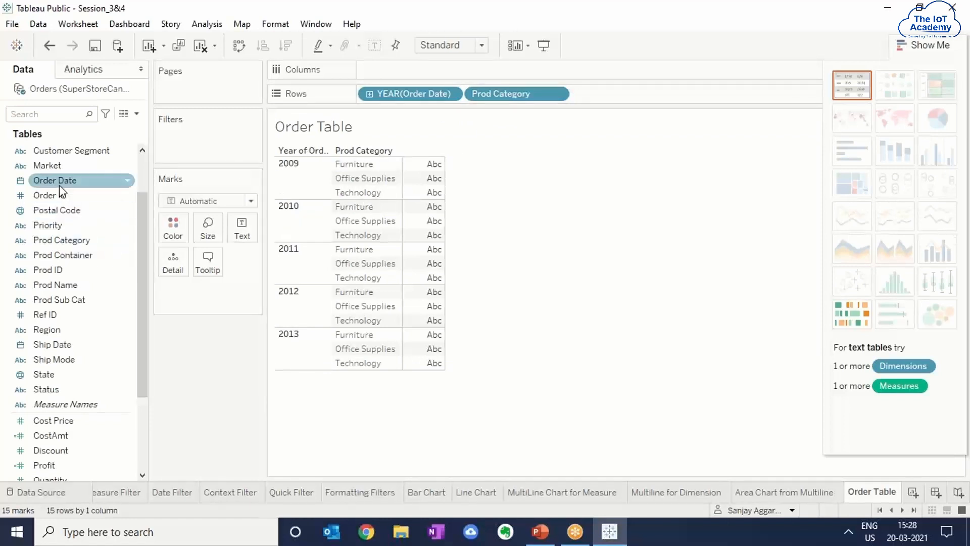
{"action": "left_click_drag", "start_coordinate": [76, 300], "coordinate": [625, 99]}
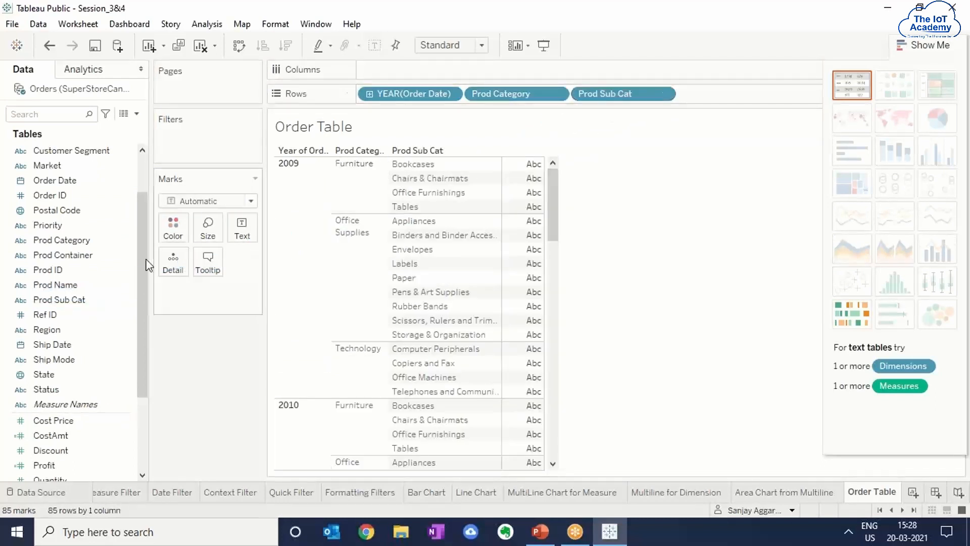
Step: Add the measures CostAmt, SaleAmt and Profit to Columns, in that order
{"action": "left_click_drag", "start_coordinate": [145, 262], "coordinate": [168, 342]}
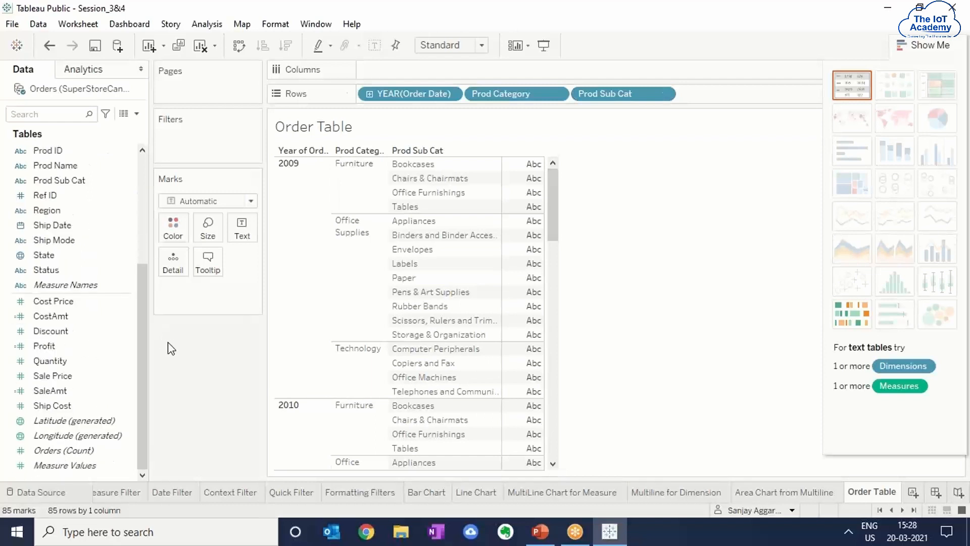
{"action": "left_click_drag", "start_coordinate": [61, 316], "coordinate": [402, 73]}
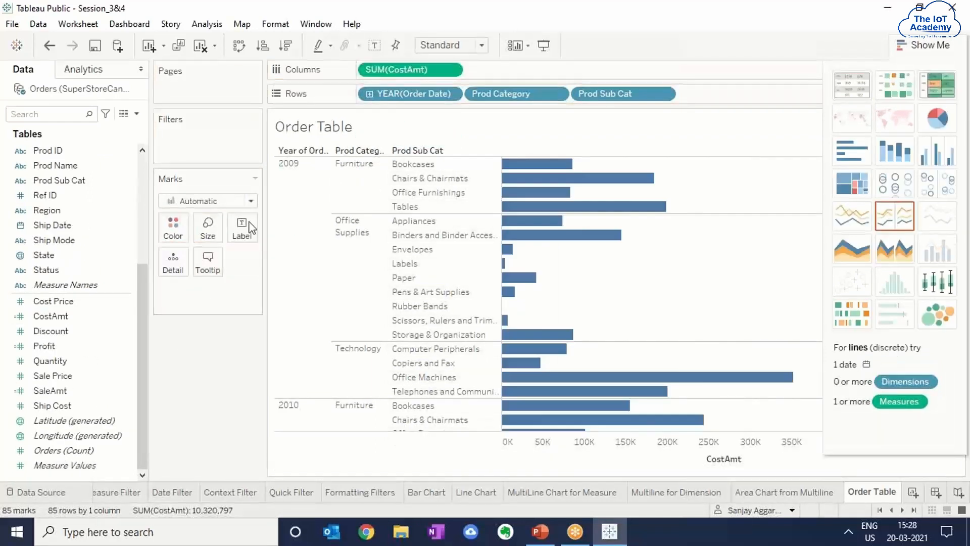
{"action": "left_click_drag", "start_coordinate": [55, 390], "coordinate": [518, 67]}
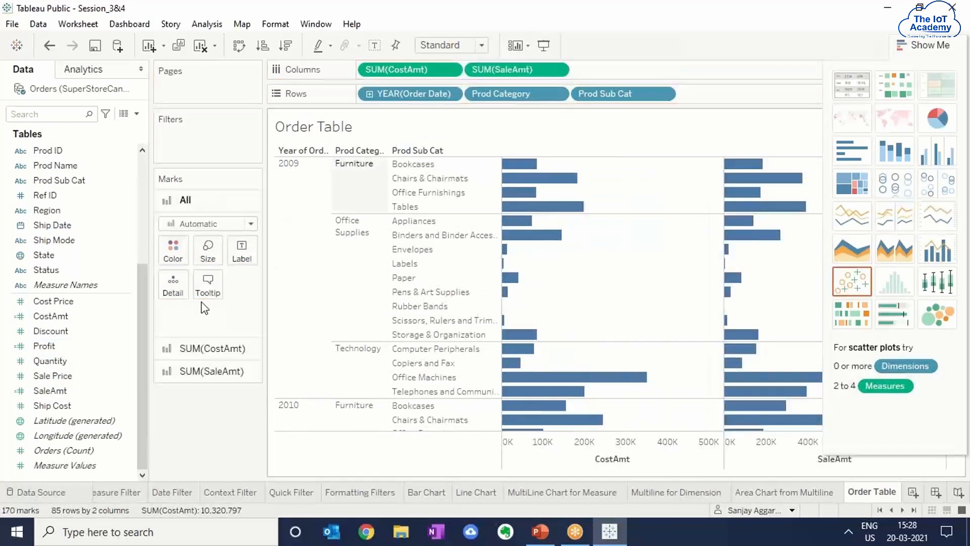
{"action": "left_click_drag", "start_coordinate": [50, 346], "coordinate": [600, 71]}
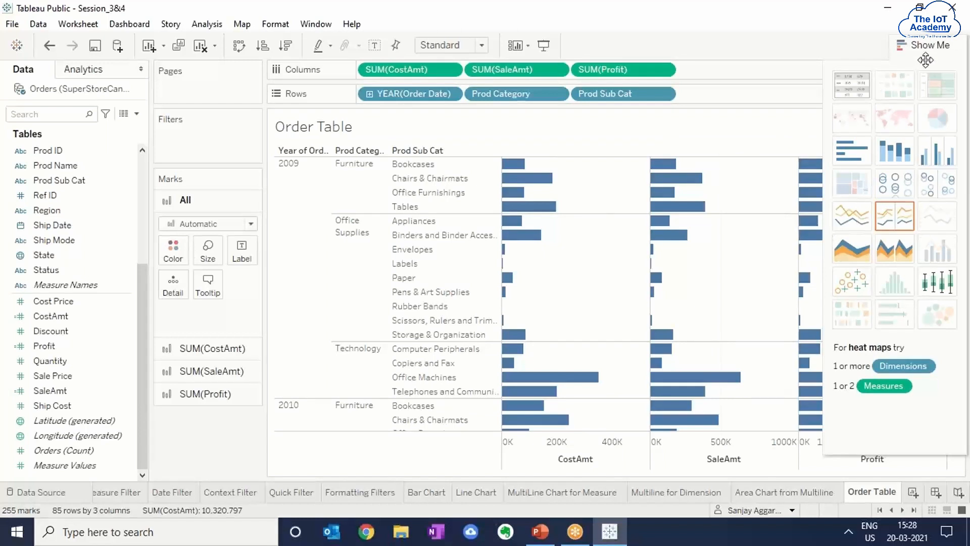
Step: Convert the bar charts to a text table and hide the chart-type chooser to view all its columns
{"action": "left_click", "coordinate": [851, 89]}
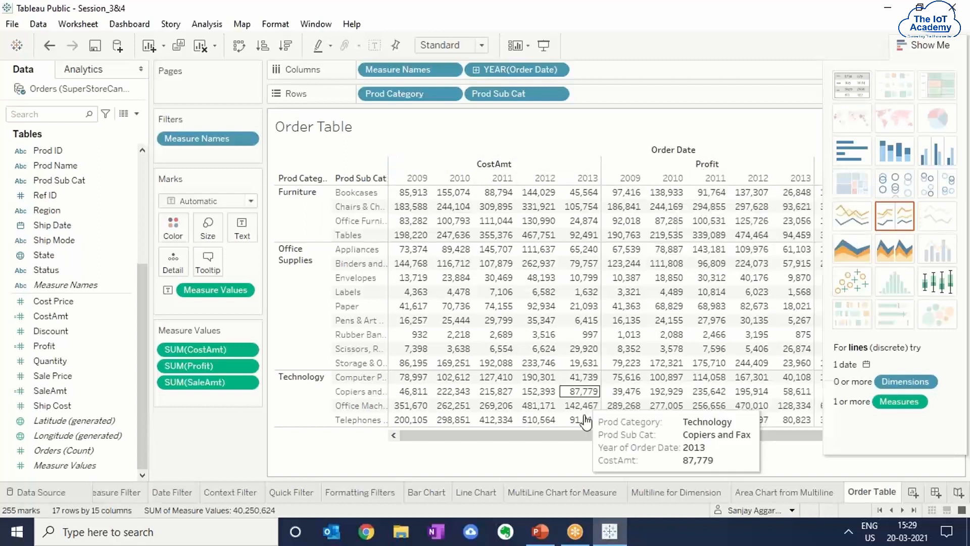
{"action": "left_click_drag", "start_coordinate": [589, 436], "coordinate": [675, 453]}
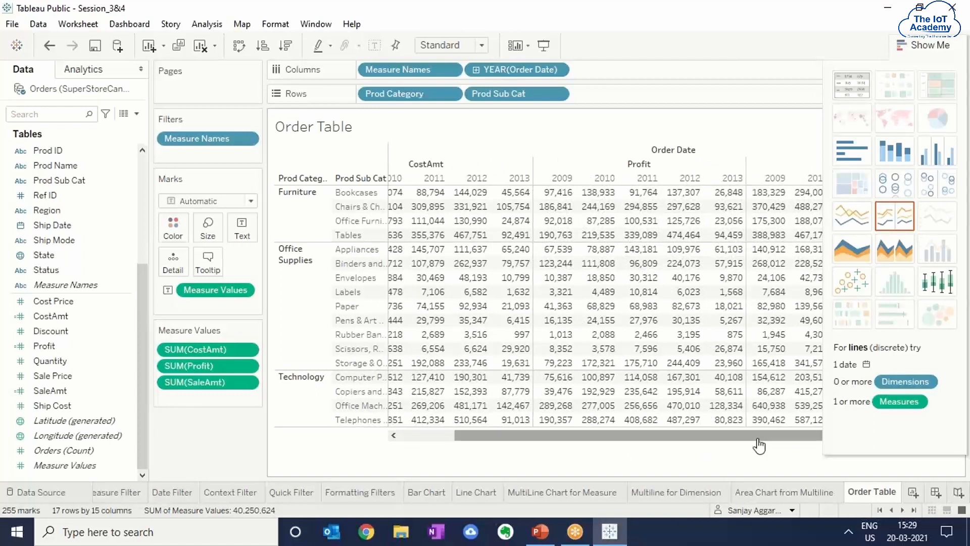
{"action": "left_click", "coordinate": [940, 49]}
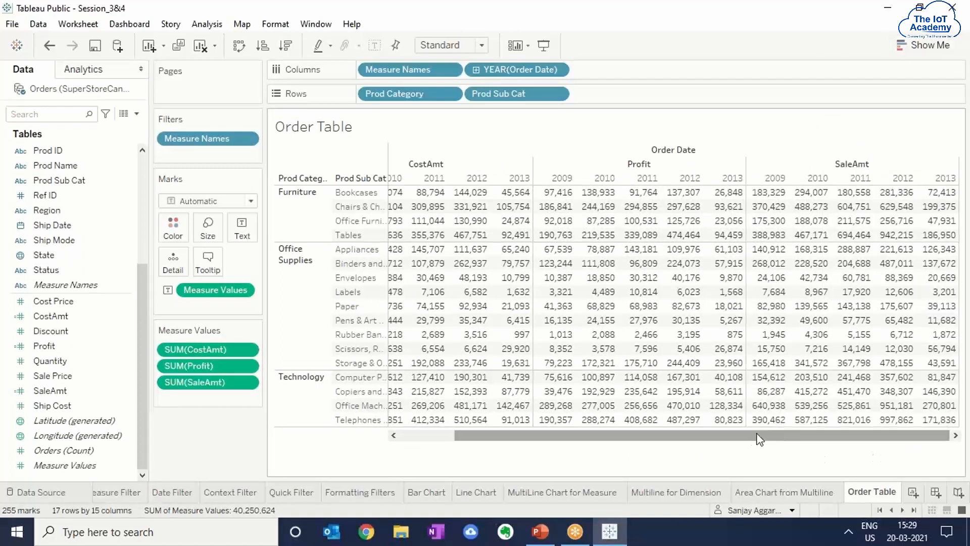
{"action": "left_click_drag", "start_coordinate": [724, 435], "coordinate": [668, 438]}
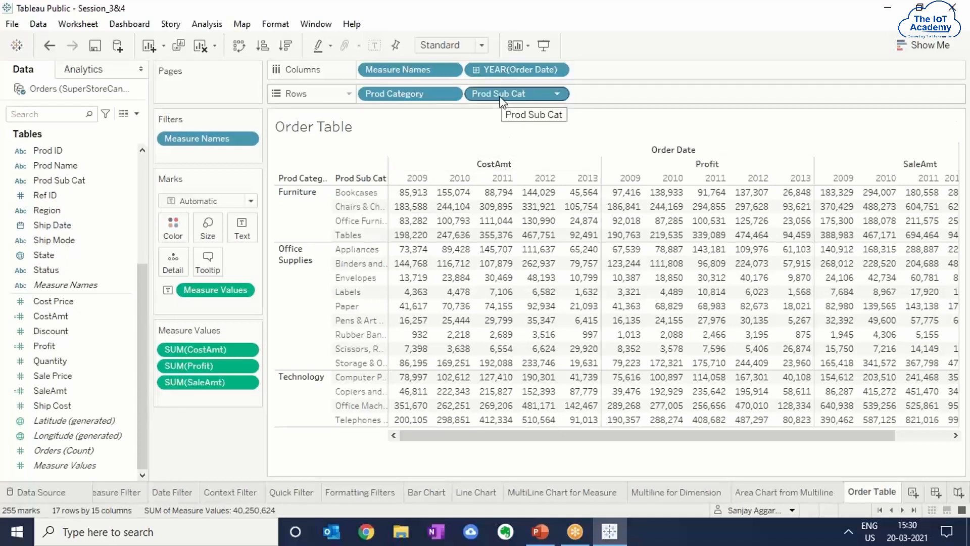
Step: Move the Order Date year from Columns to the front of Rows and widen the measure columns
{"action": "mouse_move", "coordinate": [509, 64]}
{"action": "left_mouse_down"}
{"action": "mouse_move", "coordinate": [347, 93]}
{"action": "mouse_move", "coordinate": [365, 90]}
{"action": "left_mouse_up"}
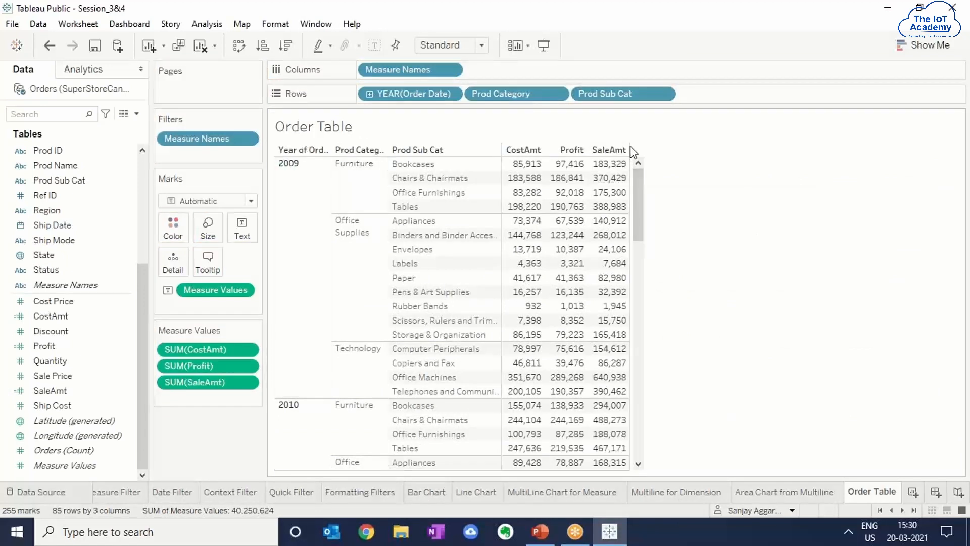
{"action": "left_click_drag", "start_coordinate": [628, 147], "coordinate": [770, 147]}
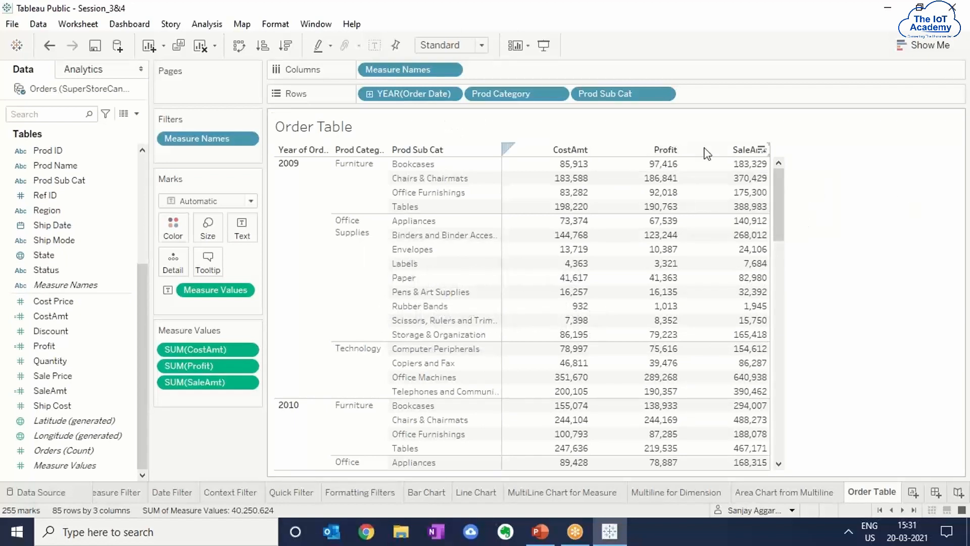
Step: Drill the Order Date hierarchy in Rows down from year to quarter and month
{"action": "left_click", "coordinate": [370, 95]}
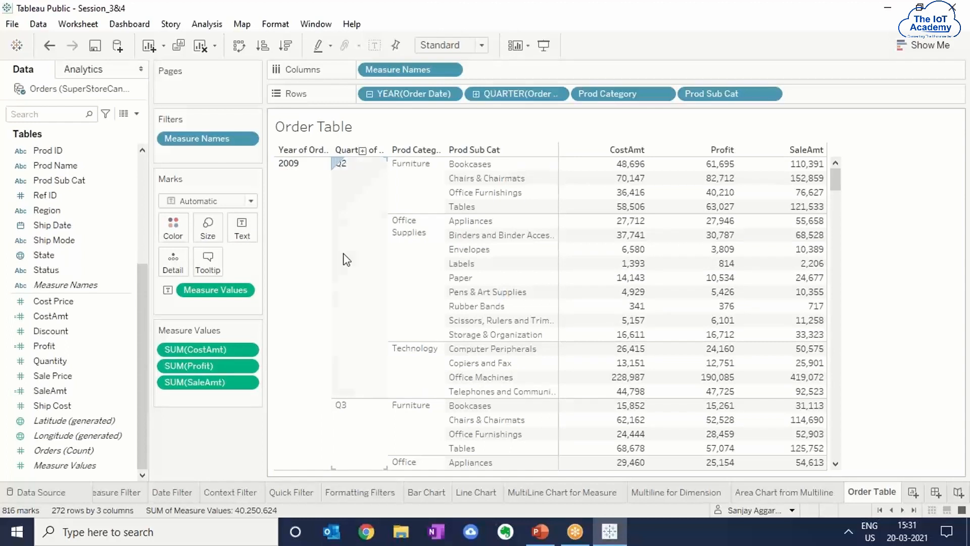
{"action": "left_click_drag", "start_coordinate": [835, 173], "coordinate": [841, 371]}
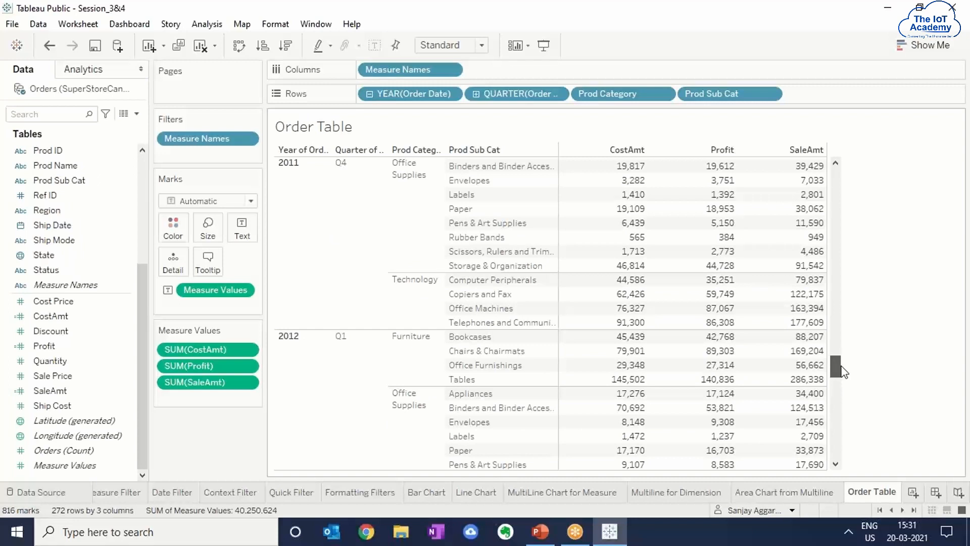
{"action": "left_click_drag", "start_coordinate": [845, 357], "coordinate": [823, 170]}
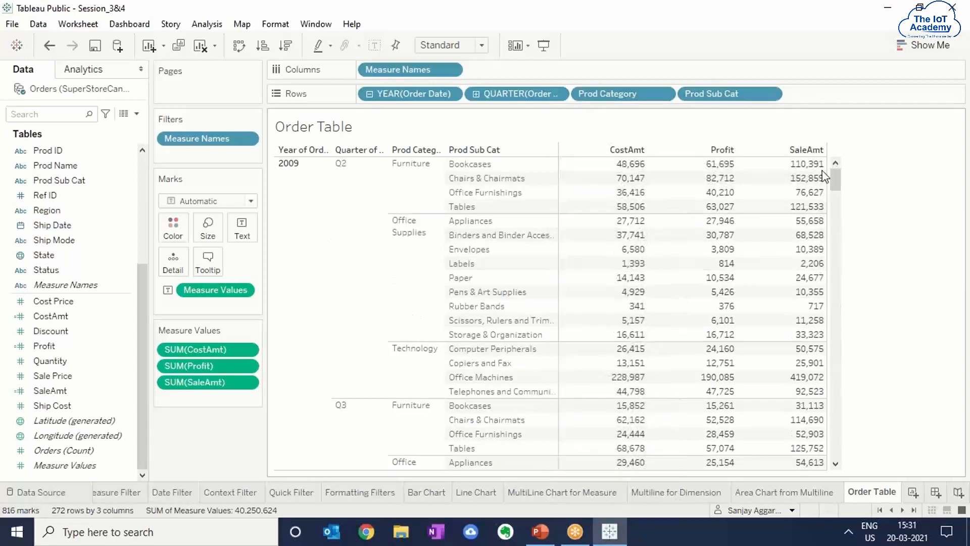
{"action": "left_click", "coordinate": [475, 94]}
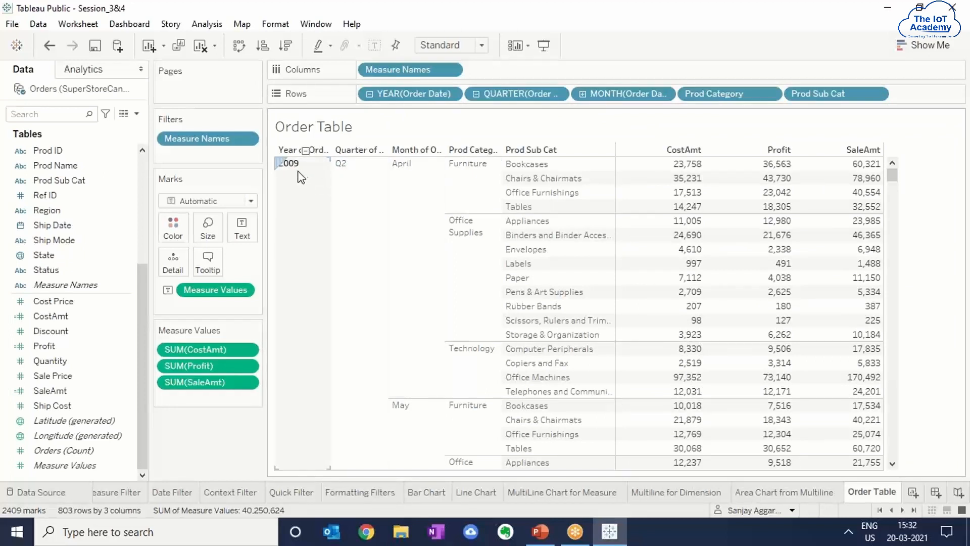
Step: Remove the quarter level of Order Date from Rows
{"action": "left_click", "coordinate": [542, 99]}
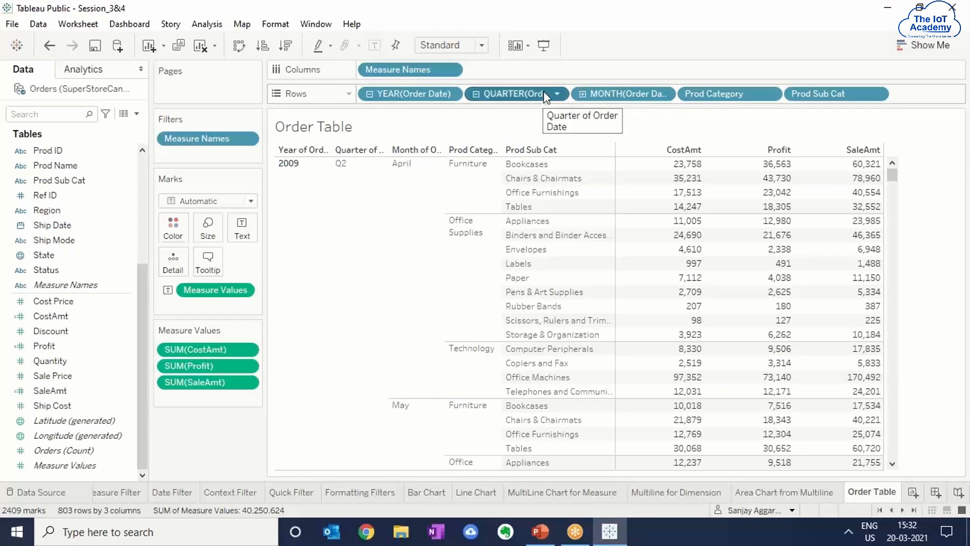
{"action": "right_click", "coordinate": [544, 97]}
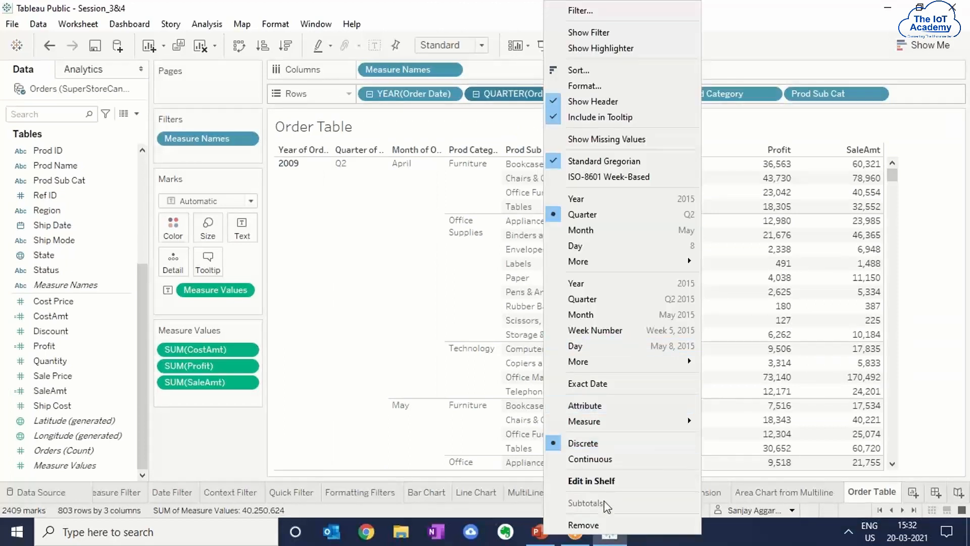
{"action": "left_click", "coordinate": [595, 528]}
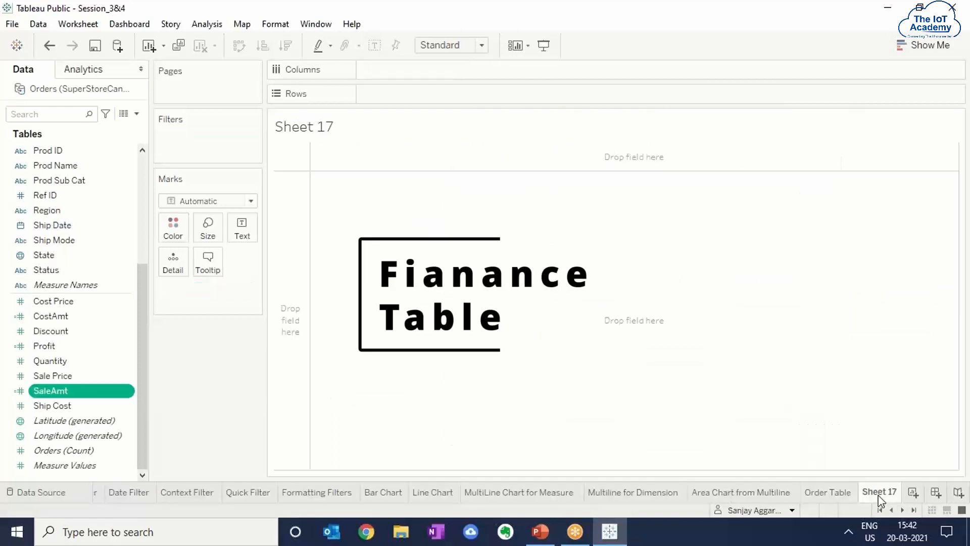
Step: Rename the empty Sheet 17 worksheet as Fin table1
{"action": "right_click", "coordinate": [878, 493]}
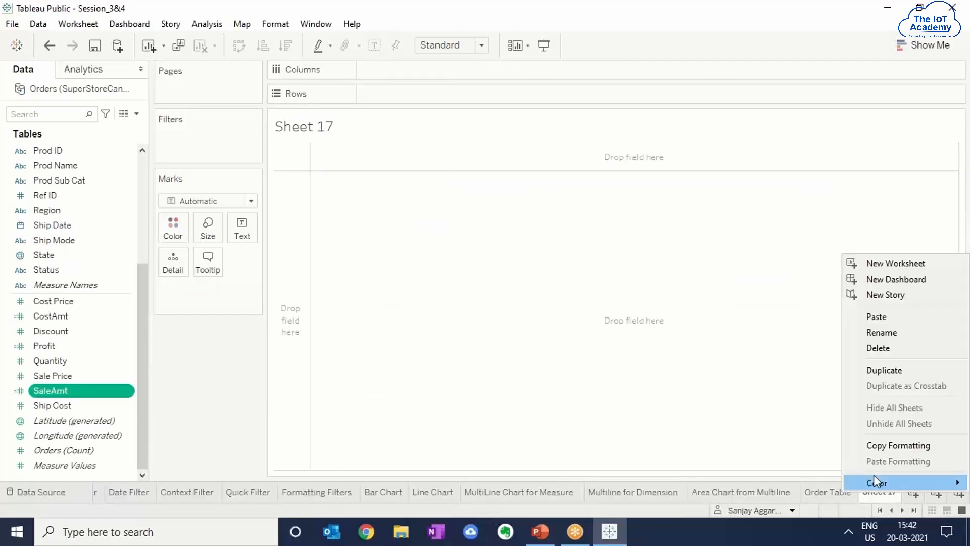
{"action": "left_click", "coordinate": [873, 334]}
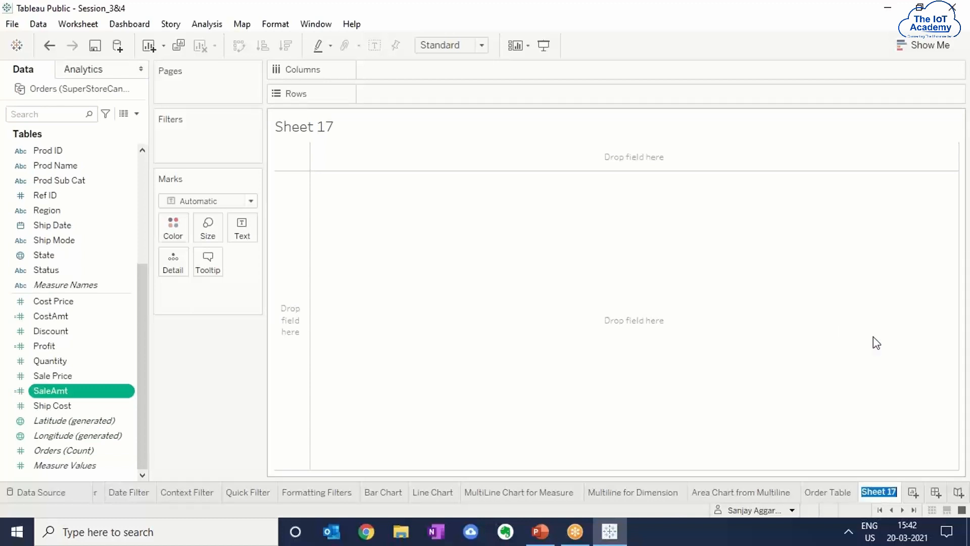
{"action": "type", "text": "Fin table1"}
{"action": "key", "text": "Return"}
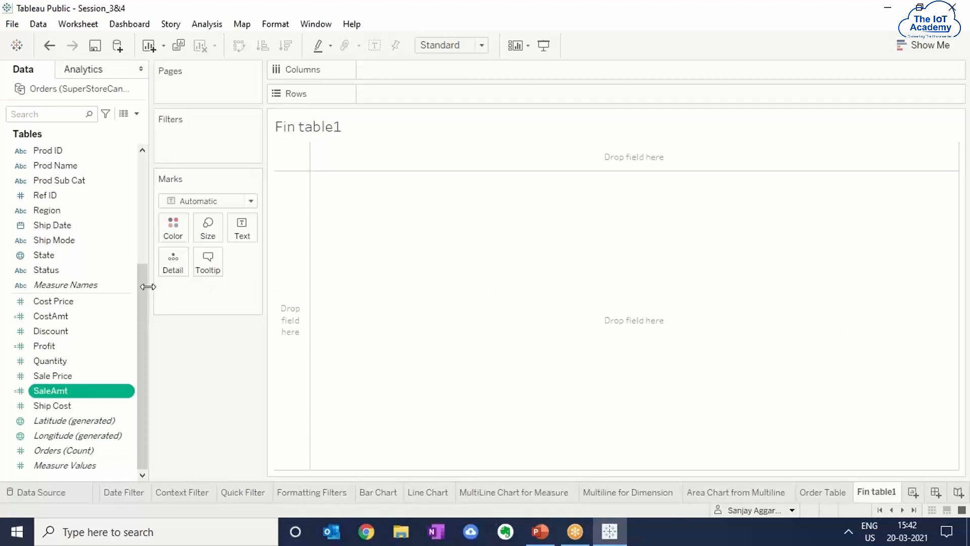
Step: Add Order Date to the Rows of Fin table1 as years
{"action": "left_click_drag", "start_coordinate": [142, 297], "coordinate": [146, 178]}
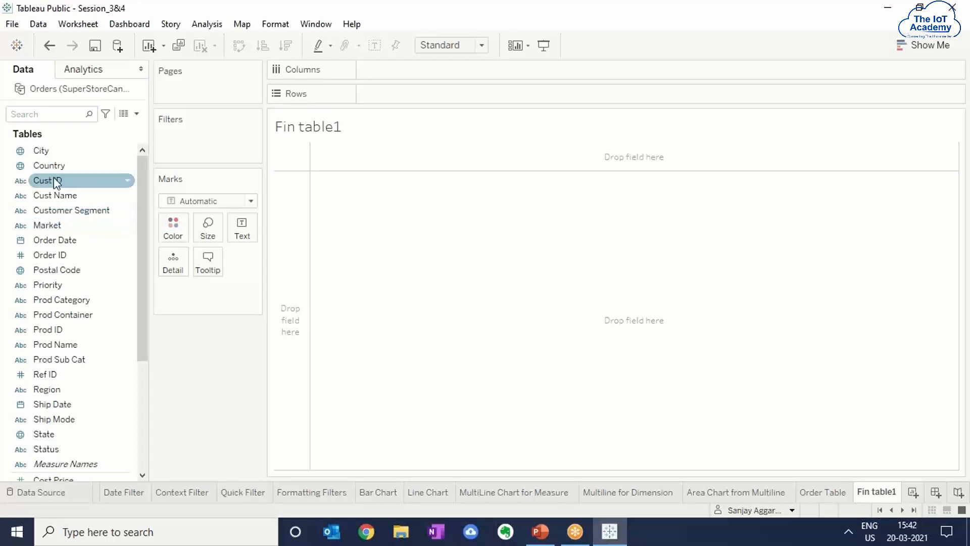
{"action": "left_click_drag", "start_coordinate": [64, 242], "coordinate": [399, 96]}
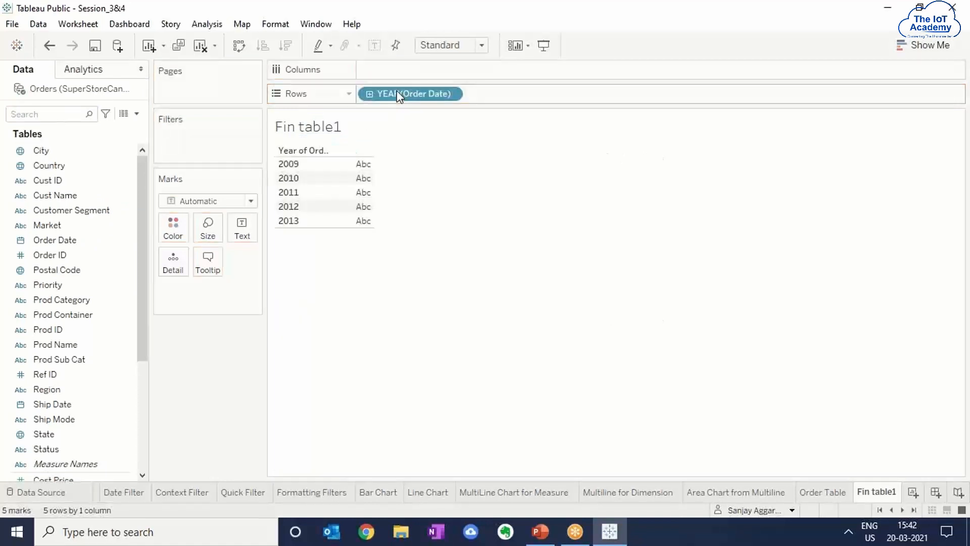
{"action": "left_click_drag", "start_coordinate": [144, 243], "coordinate": [147, 386]}
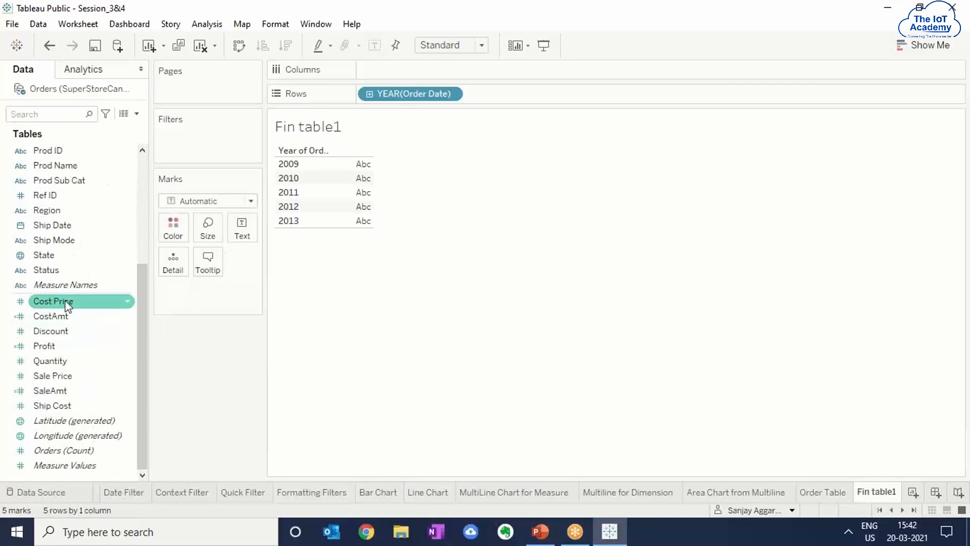
Step: Add the CostAmt, SaleAmt and Profit measures to the Columns of Fin table1, in that order
{"action": "left_click_drag", "start_coordinate": [57, 316], "coordinate": [390, 74]}
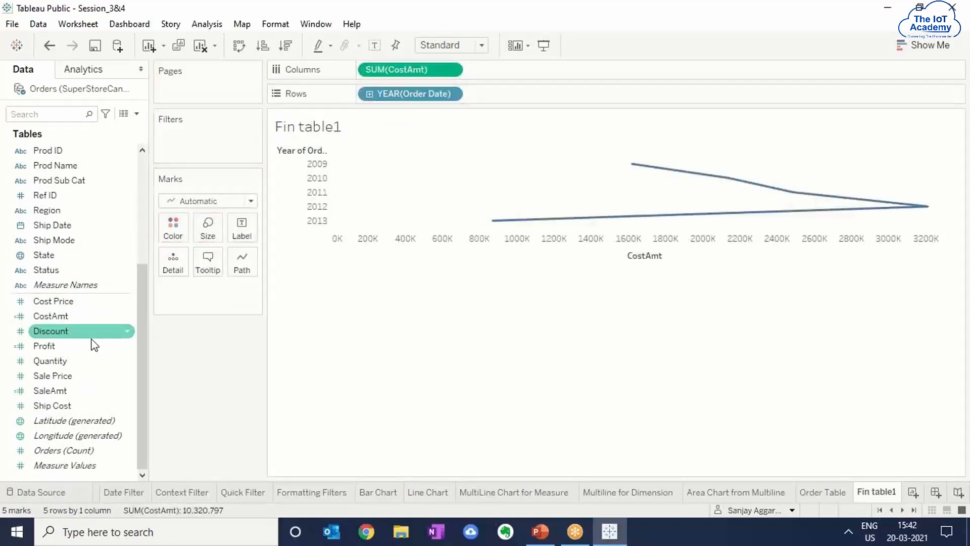
{"action": "left_click_drag", "start_coordinate": [86, 390], "coordinate": [511, 74]}
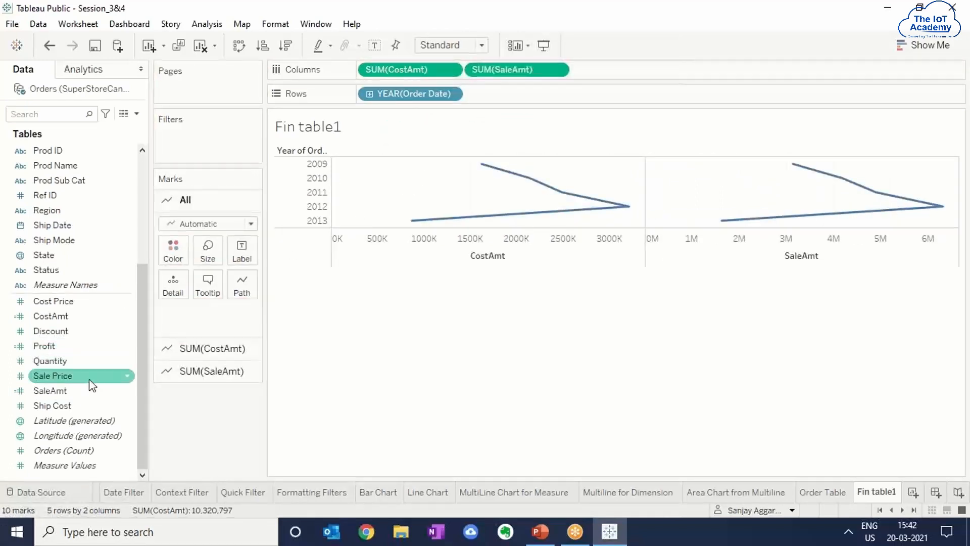
{"action": "left_click_drag", "start_coordinate": [45, 346], "coordinate": [609, 69]}
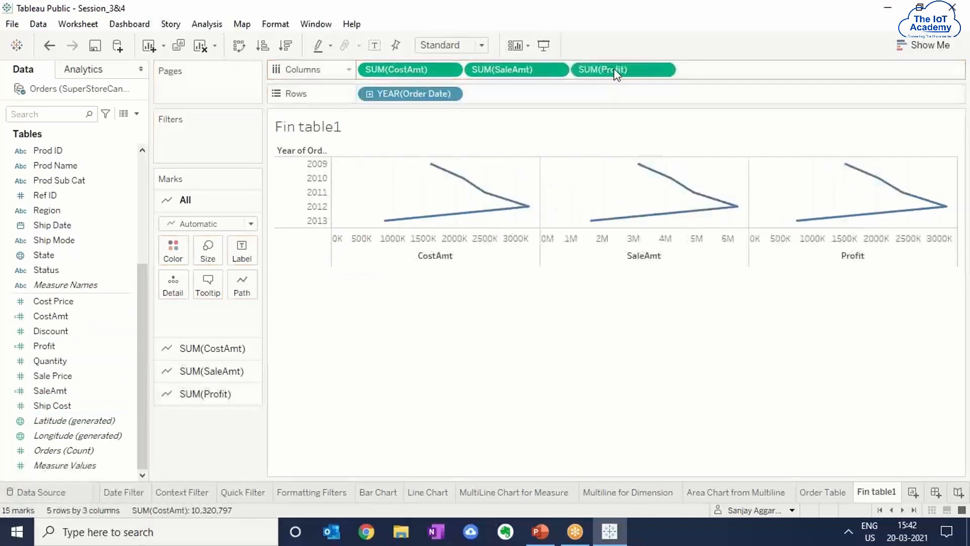
Step: Convert the Fin table1 chart to a text table and swap its rows and columns to list the years down the rows
{"action": "left_click", "coordinate": [913, 47]}
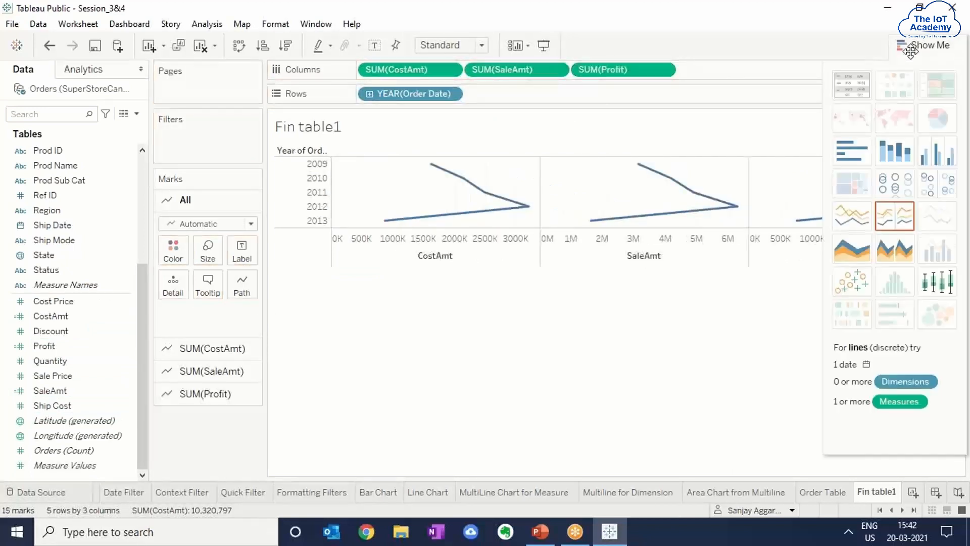
{"action": "left_click", "coordinate": [856, 86]}
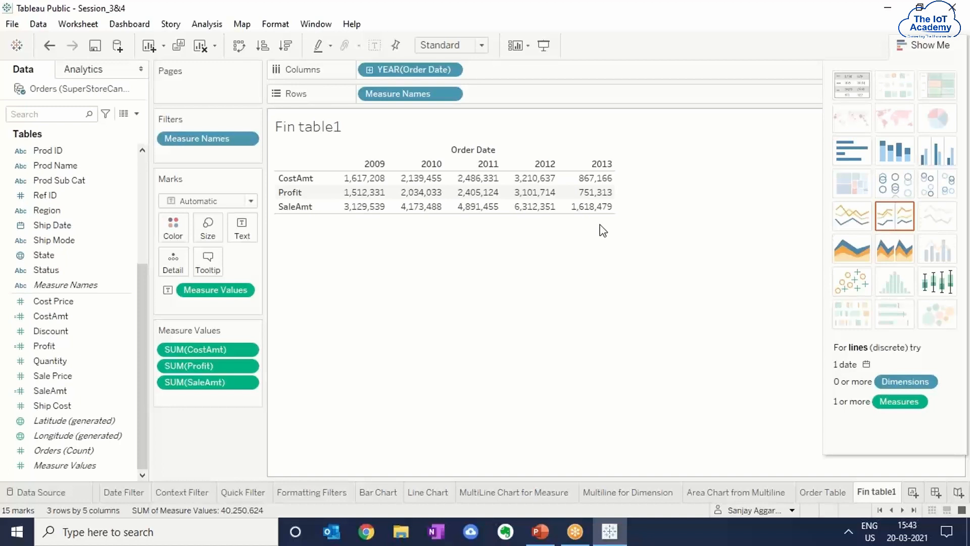
{"action": "left_click", "coordinate": [240, 46]}
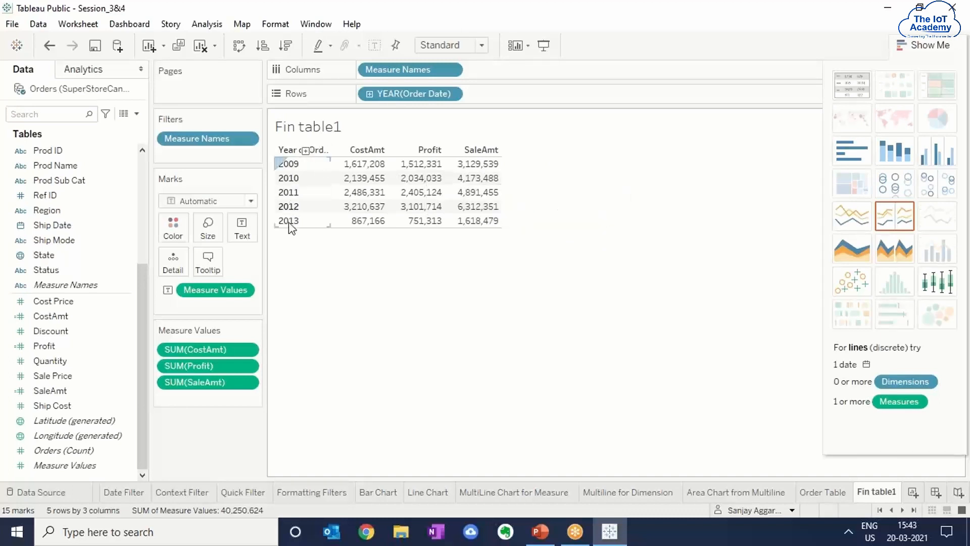
{"action": "mouse_move", "coordinate": [358, 167]}
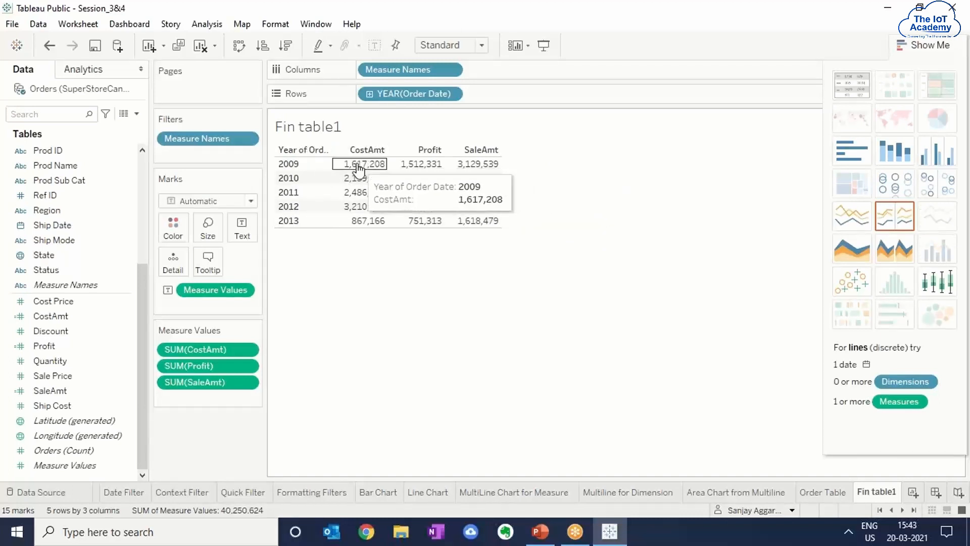
{"action": "mouse_move", "coordinate": [361, 221]}
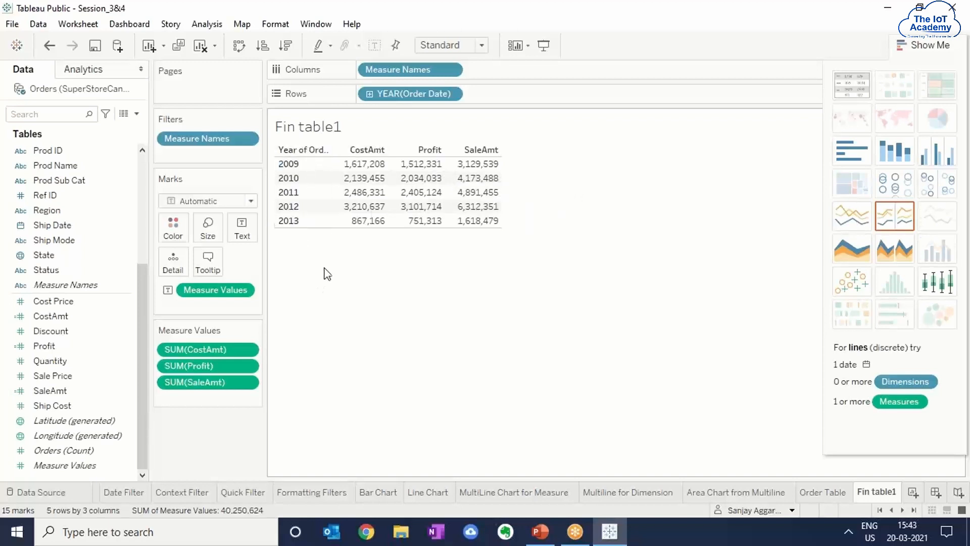
Step: Drill Order Date down to month in Rows and remove its quarter level from Fin table1
{"action": "left_click", "coordinate": [372, 95]}
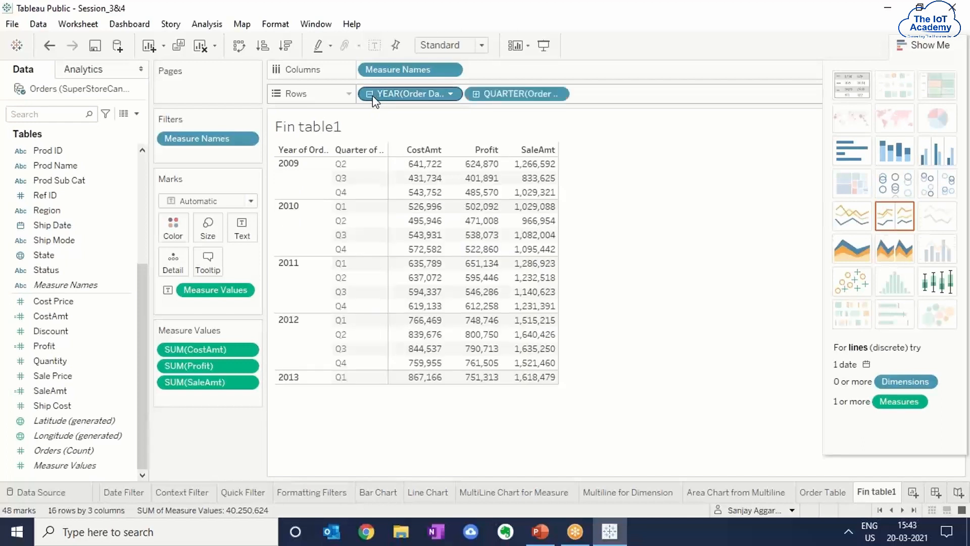
{"action": "left_click", "coordinate": [476, 94]}
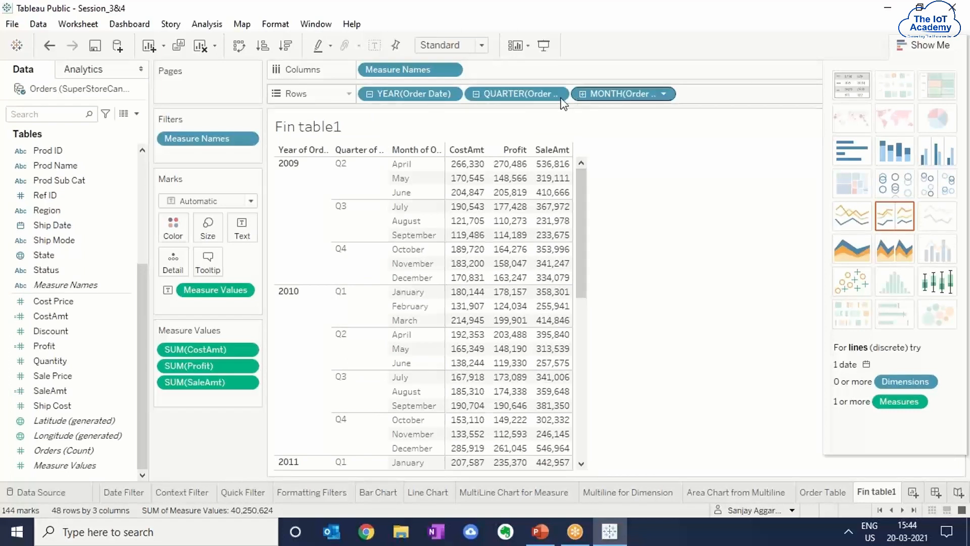
{"action": "right_click", "coordinate": [522, 98]}
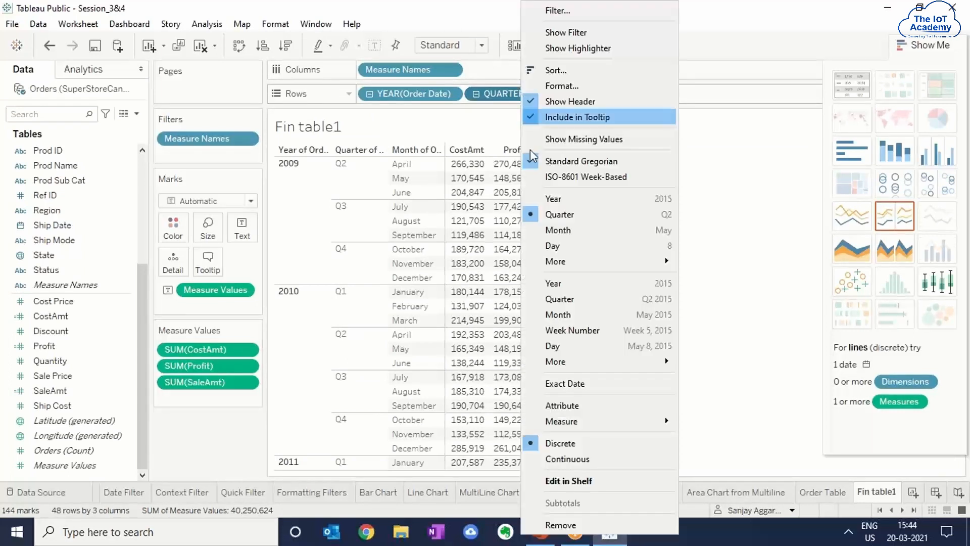
{"action": "left_click", "coordinate": [561, 525]}
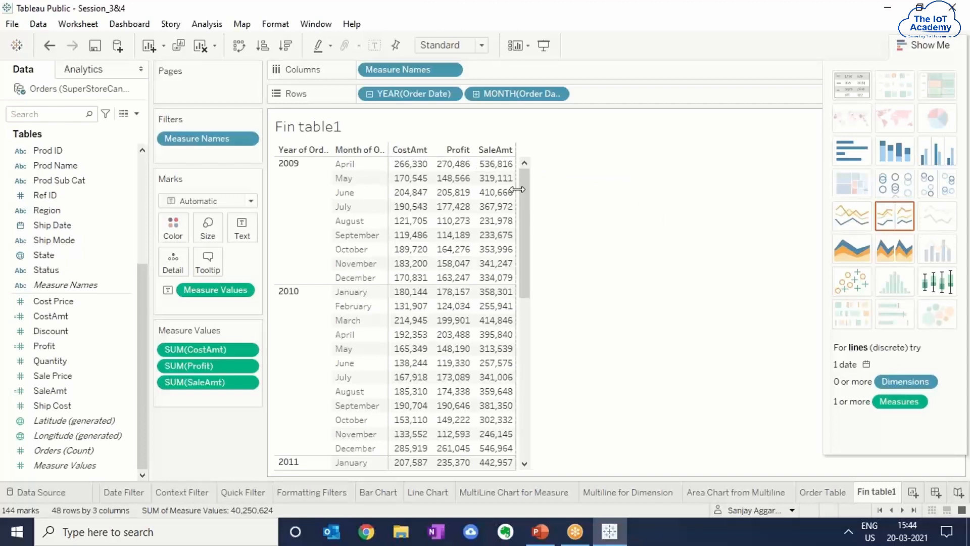
Step: Widen the measure columns of Fin table1 and examine how the months are grouped under each year
{"action": "left_click_drag", "start_coordinate": [516, 189], "coordinate": [602, 204]}
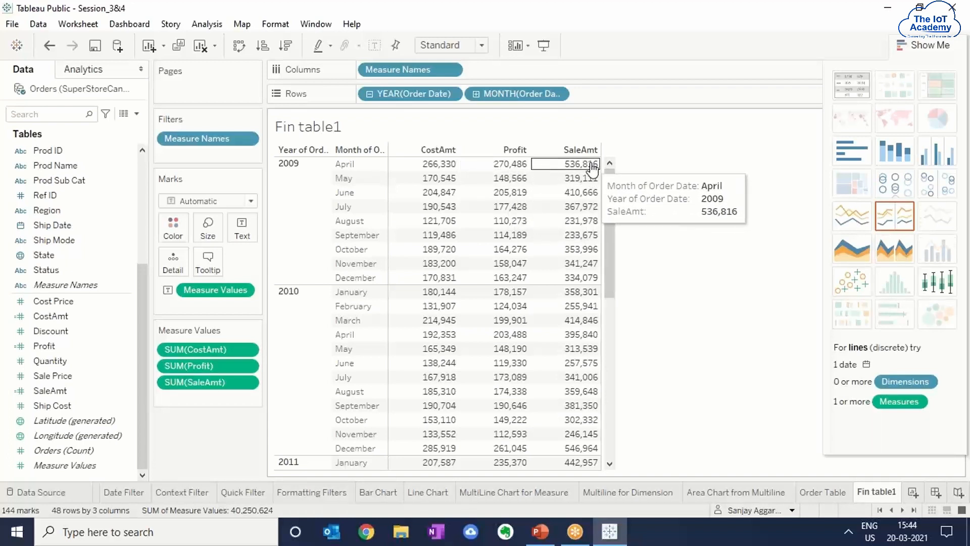
{"action": "left_click_drag", "start_coordinate": [612, 239], "coordinate": [643, 435]}
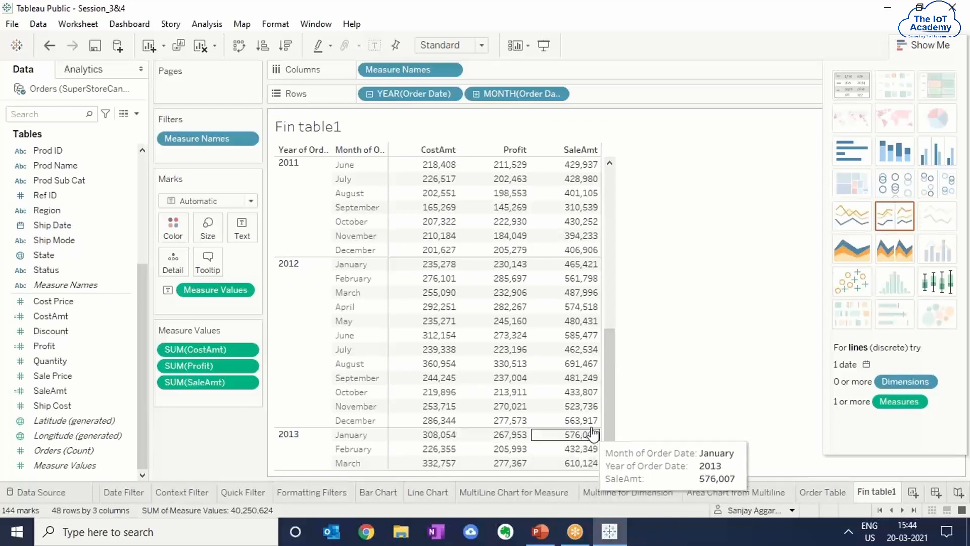
{"action": "left_click_drag", "start_coordinate": [609, 414], "coordinate": [612, 229]}
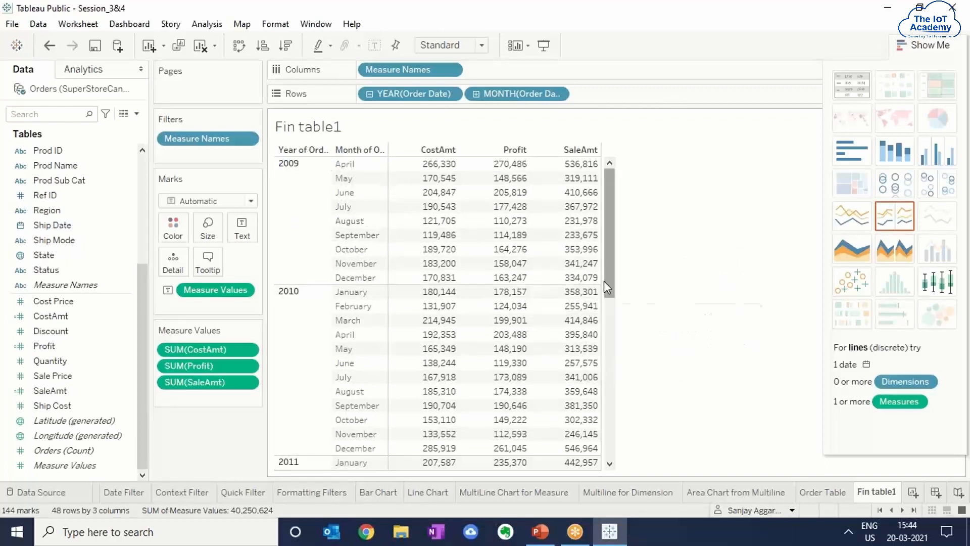
{"action": "left_click_drag", "start_coordinate": [605, 280], "coordinate": [611, 312]}
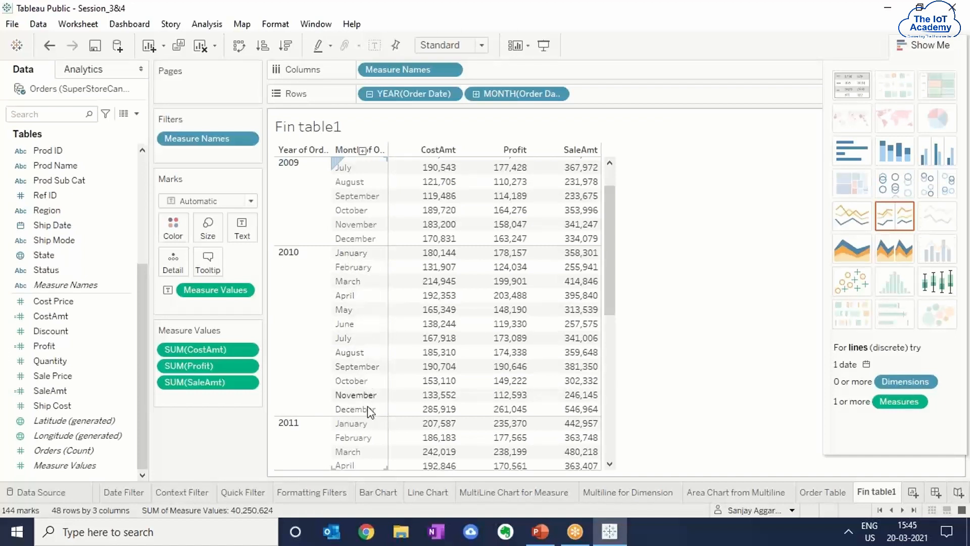
{"action": "left_click_drag", "start_coordinate": [611, 301], "coordinate": [607, 244]}
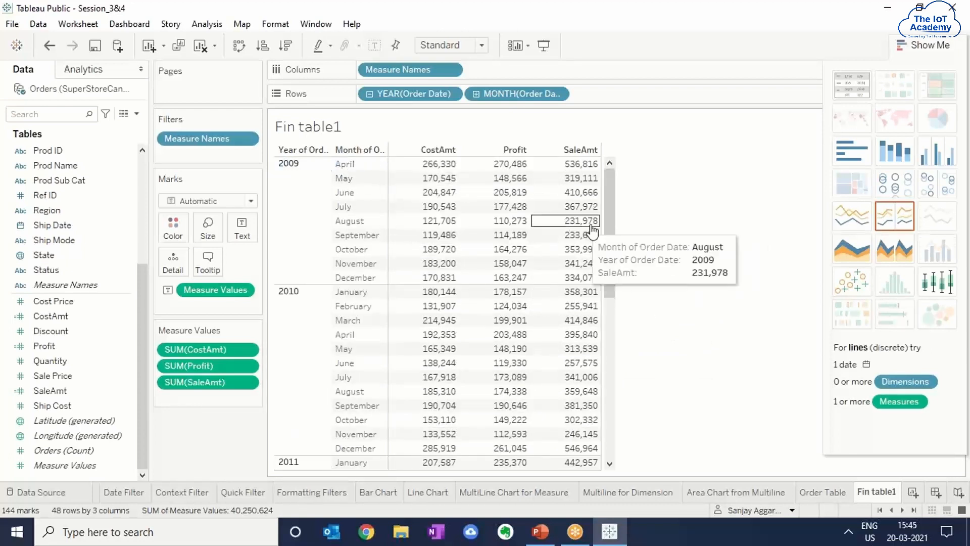
{"action": "left_click_drag", "start_coordinate": [616, 253], "coordinate": [628, 340]}
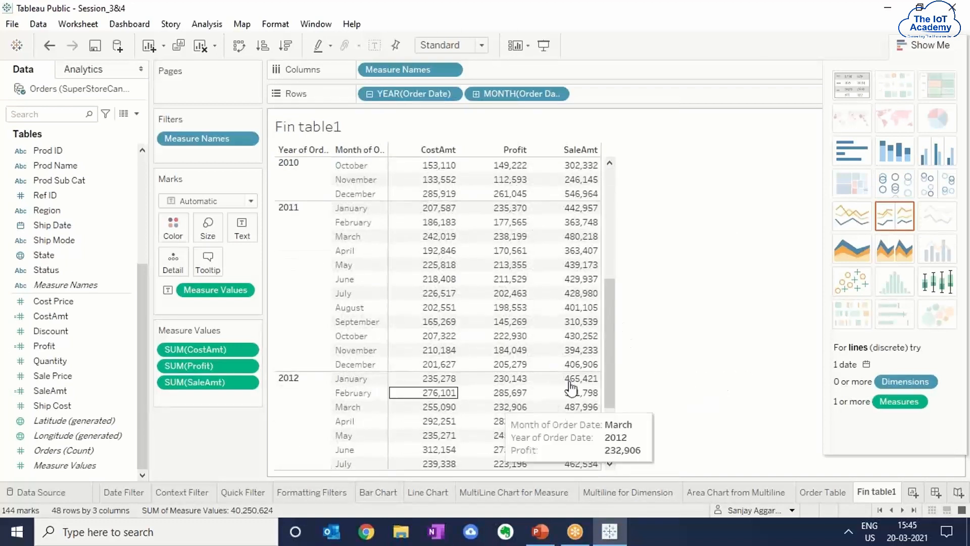
{"action": "left_click_drag", "start_coordinate": [611, 372], "coordinate": [615, 266]}
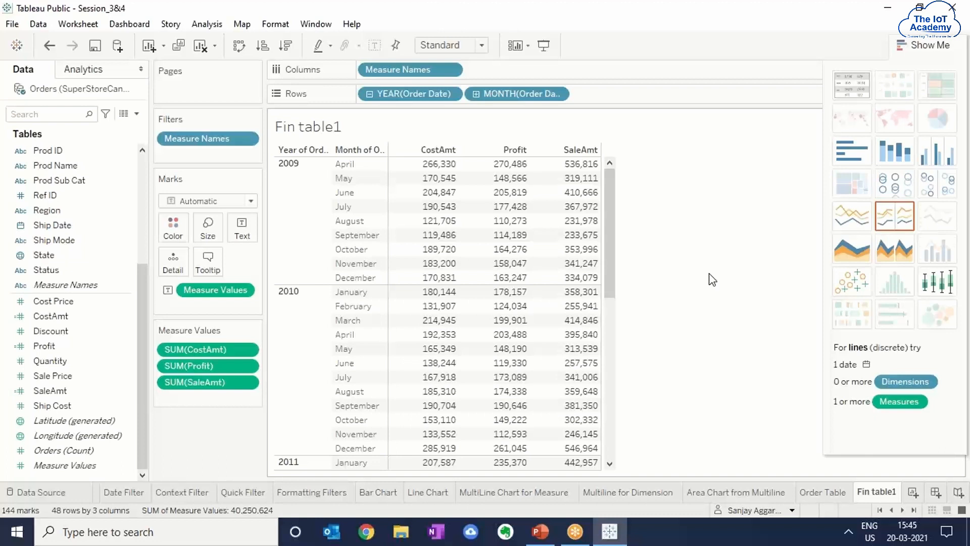
Step: Set the default fiscal year start of the Order Date field to April and review the regrouped rows
{"action": "left_click_drag", "start_coordinate": [139, 280], "coordinate": [145, 166]}
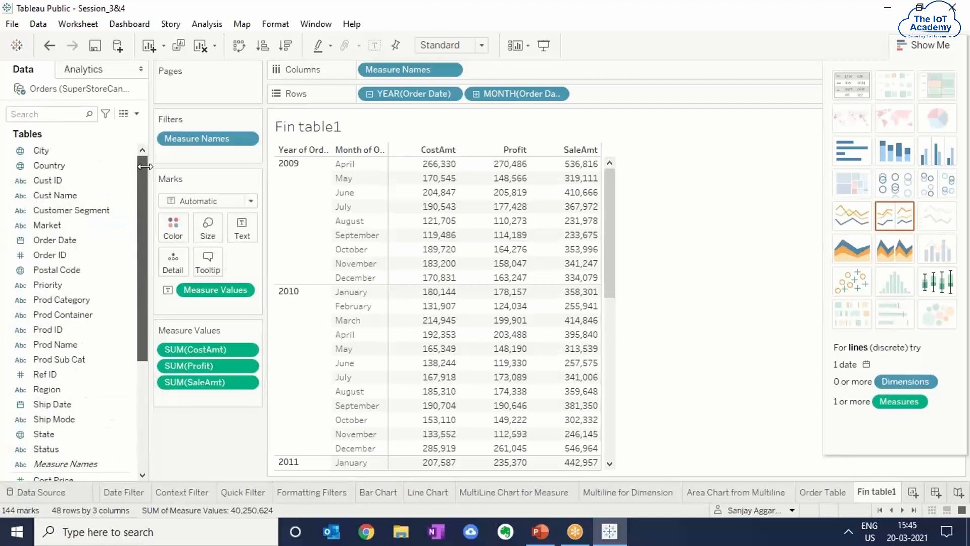
{"action": "right_click", "coordinate": [77, 240]}
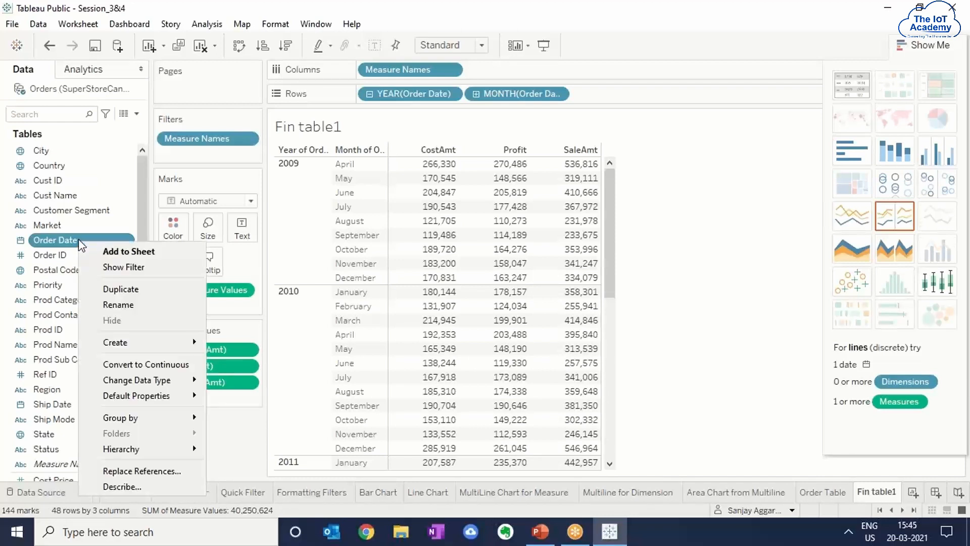
{"action": "mouse_move", "coordinate": [127, 399]}
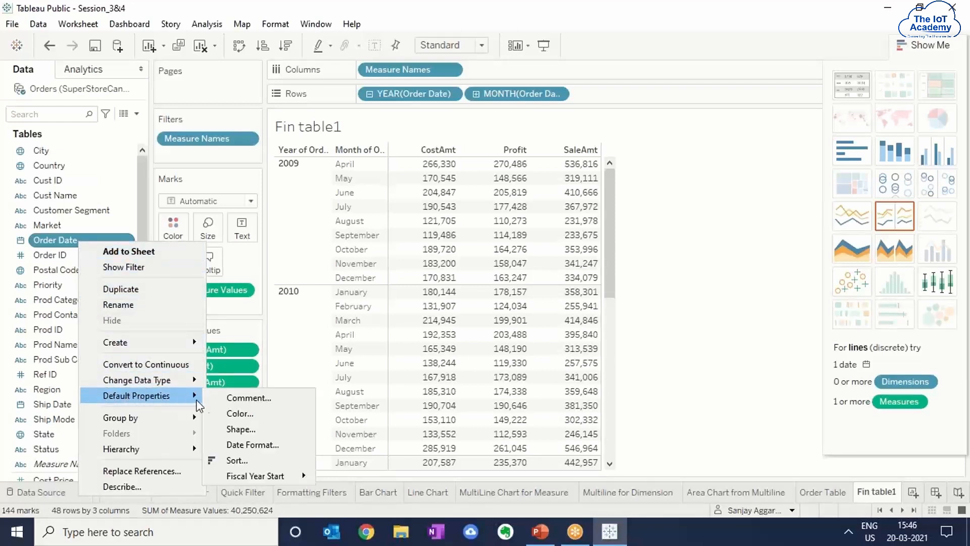
{"action": "mouse_move", "coordinate": [266, 476]}
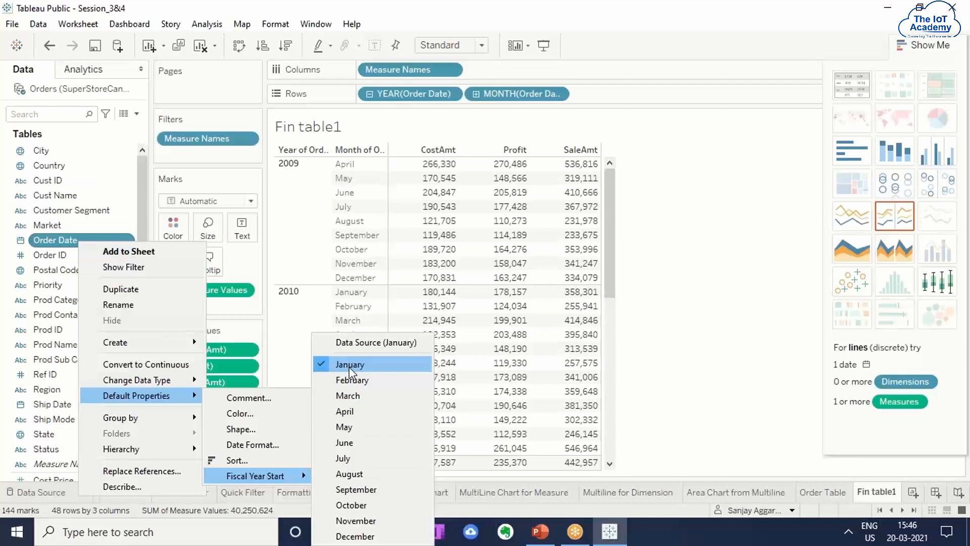
{"action": "left_click", "coordinate": [348, 412]}
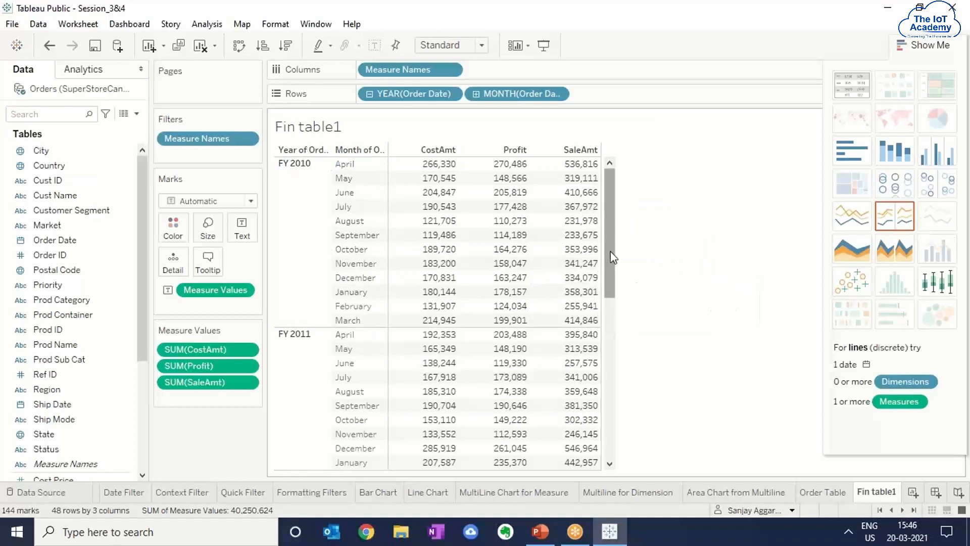
{"action": "left_click_drag", "start_coordinate": [611, 252], "coordinate": [615, 437]}
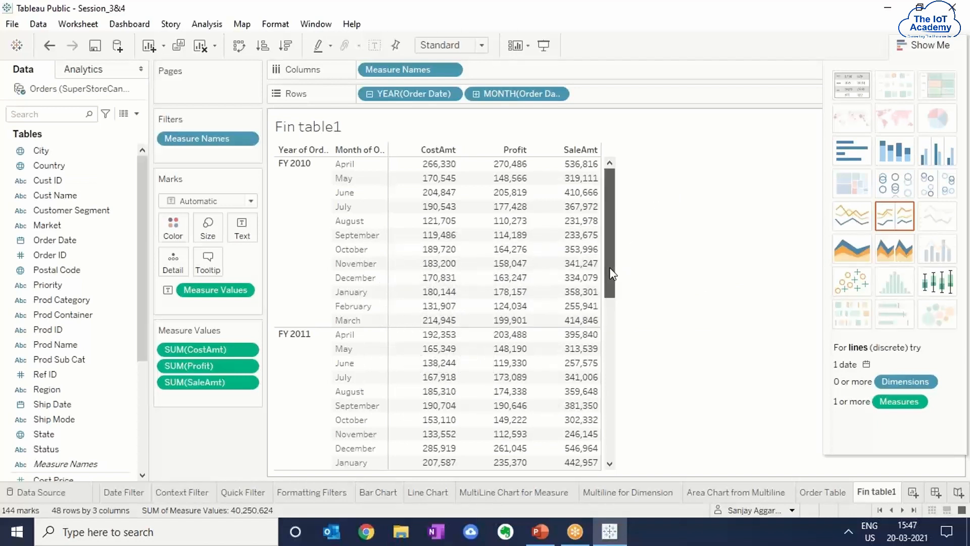
{"action": "left_click_drag", "start_coordinate": [609, 268], "coordinate": [613, 213]}
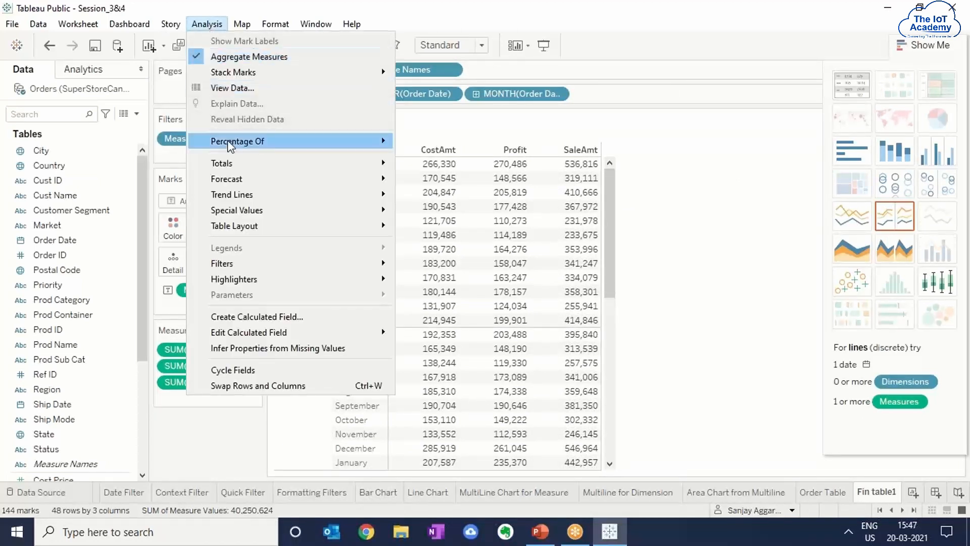
Step: Show column grand totals in Fin table1 and move them to the top of the table
{"action": "mouse_move", "coordinate": [225, 169]}
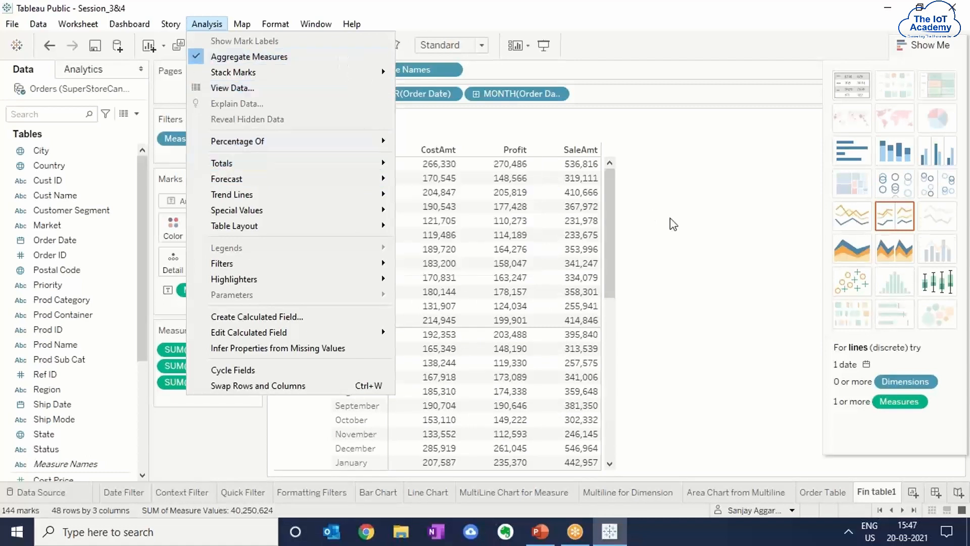
{"action": "left_click", "coordinate": [700, 232]}
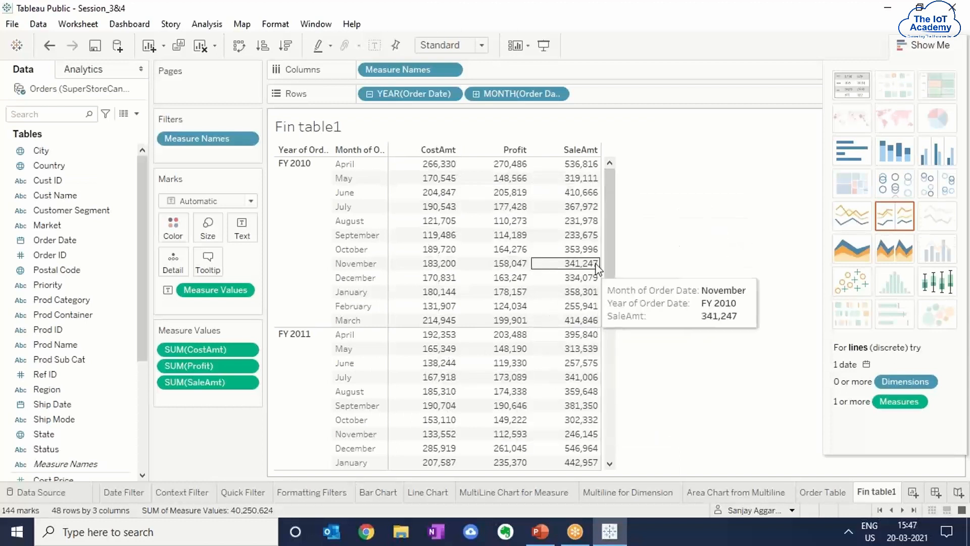
{"action": "left_click_drag", "start_coordinate": [609, 247], "coordinate": [629, 232]}
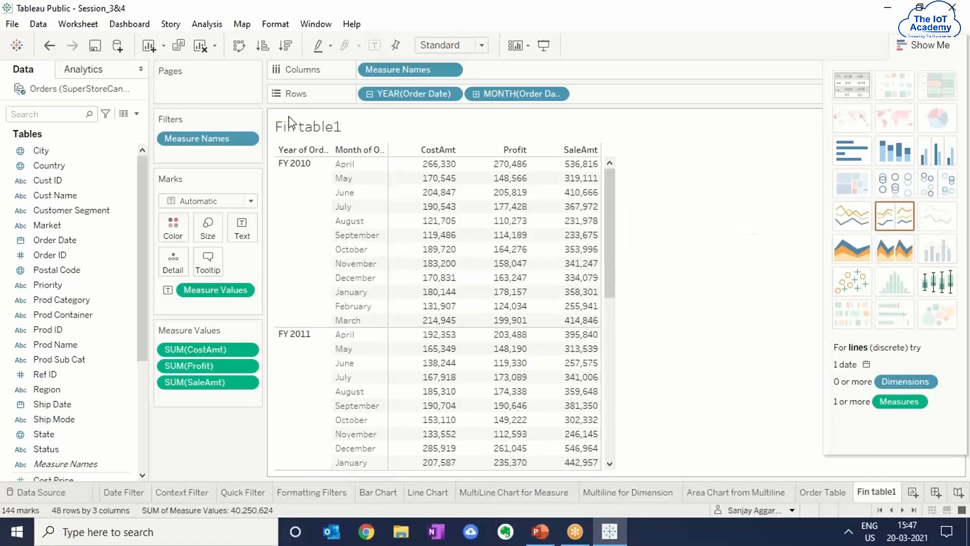
{"action": "left_click", "coordinate": [210, 23]}
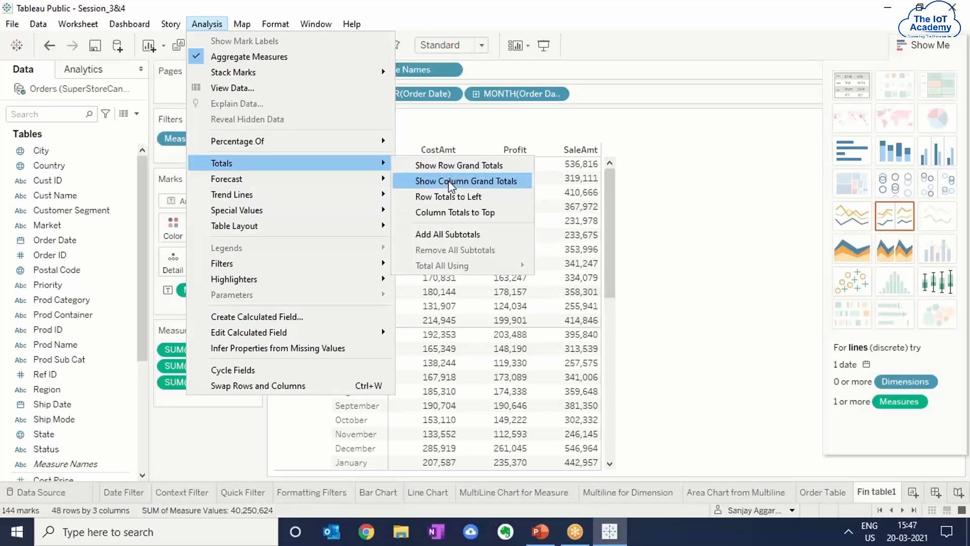
{"action": "left_click", "coordinate": [448, 181]}
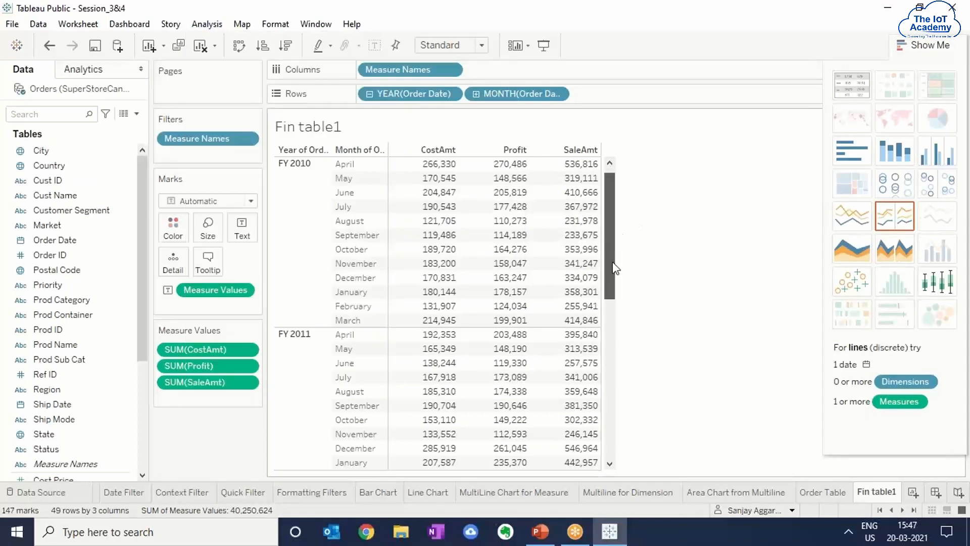
{"action": "left_click_drag", "start_coordinate": [616, 268], "coordinate": [625, 436]}
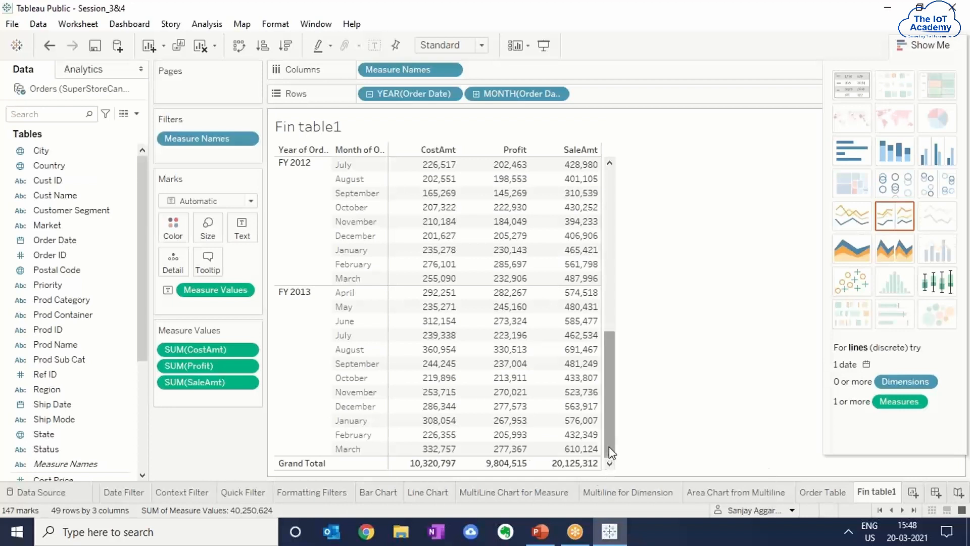
{"action": "left_click_drag", "start_coordinate": [609, 447], "coordinate": [627, 270]}
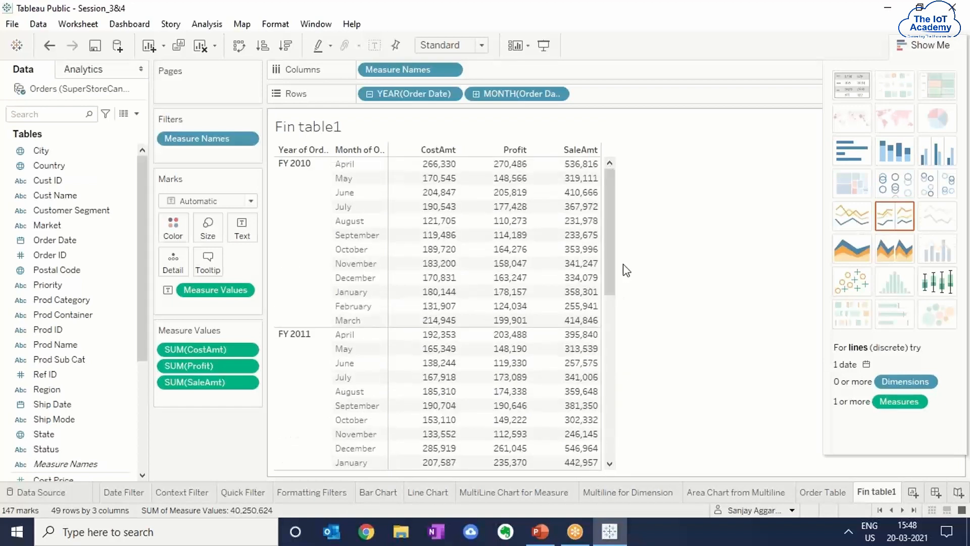
{"action": "left_click", "coordinate": [215, 27]}
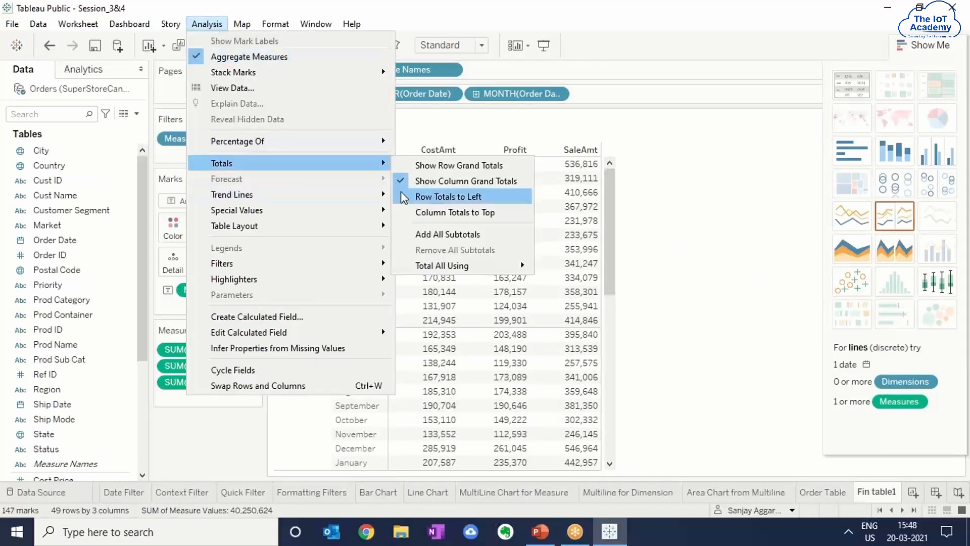
{"action": "left_click", "coordinate": [441, 213]}
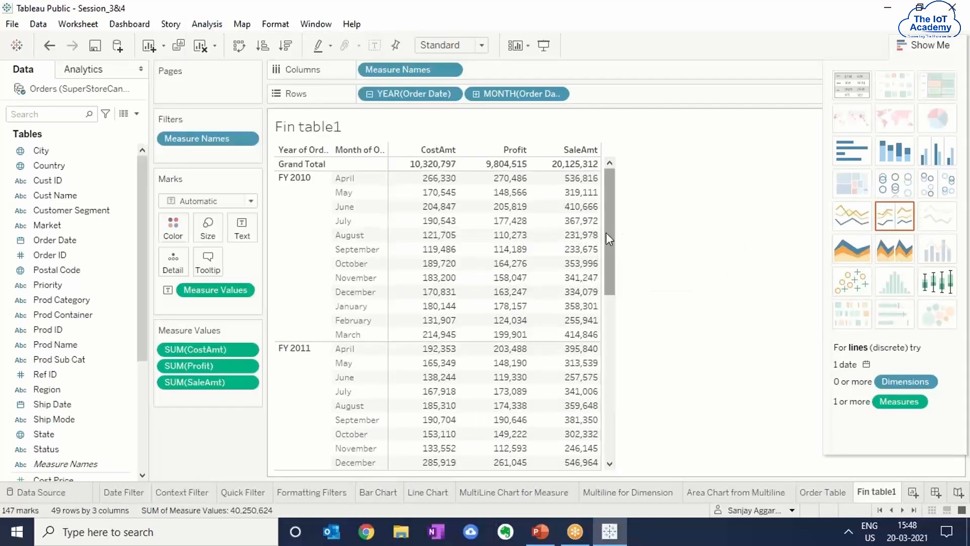
Step: Add all subtotals to Fin table1 and review the total row of each fiscal year
{"action": "left_click_drag", "start_coordinate": [608, 234], "coordinate": [621, 202]}
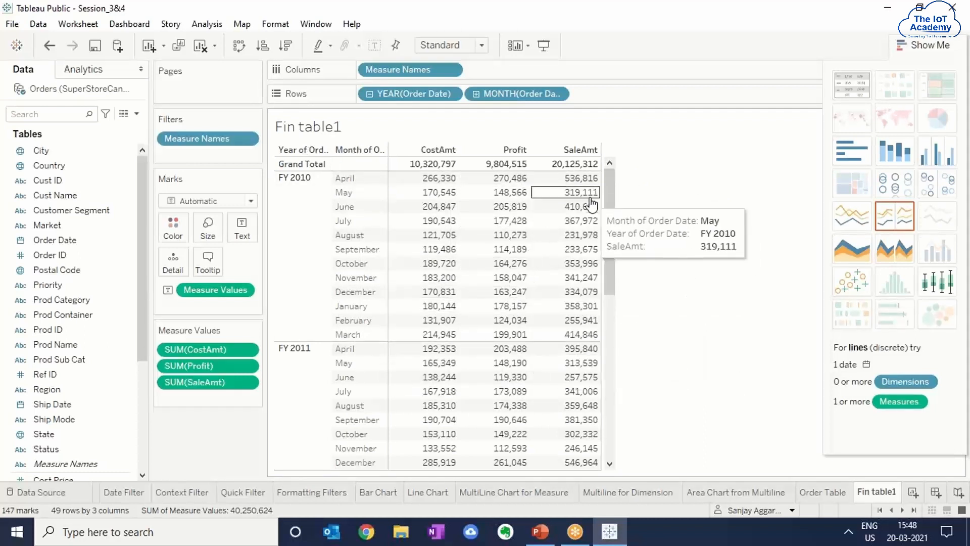
{"action": "left_click", "coordinate": [215, 27]}
{"action": "mouse_move", "coordinate": [259, 164]}
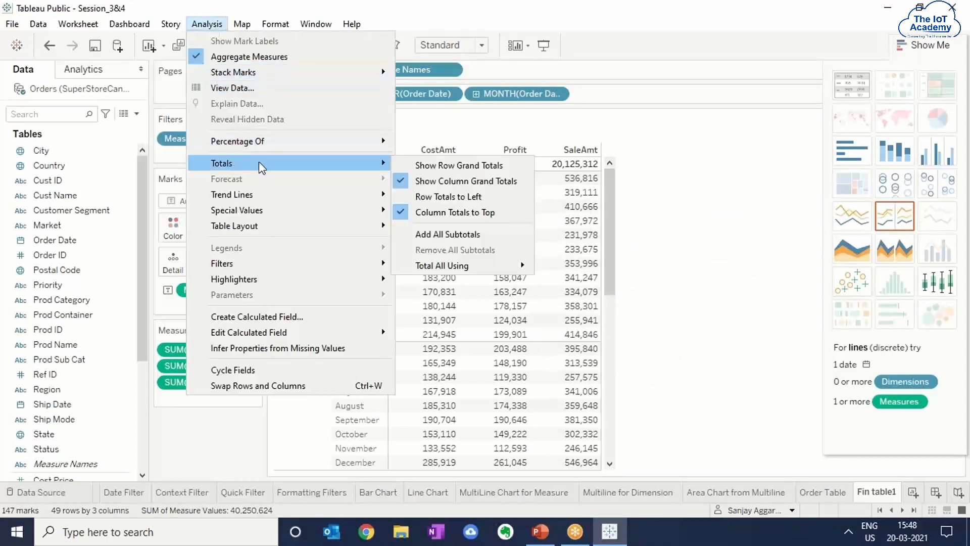
{"action": "left_click", "coordinate": [453, 235]}
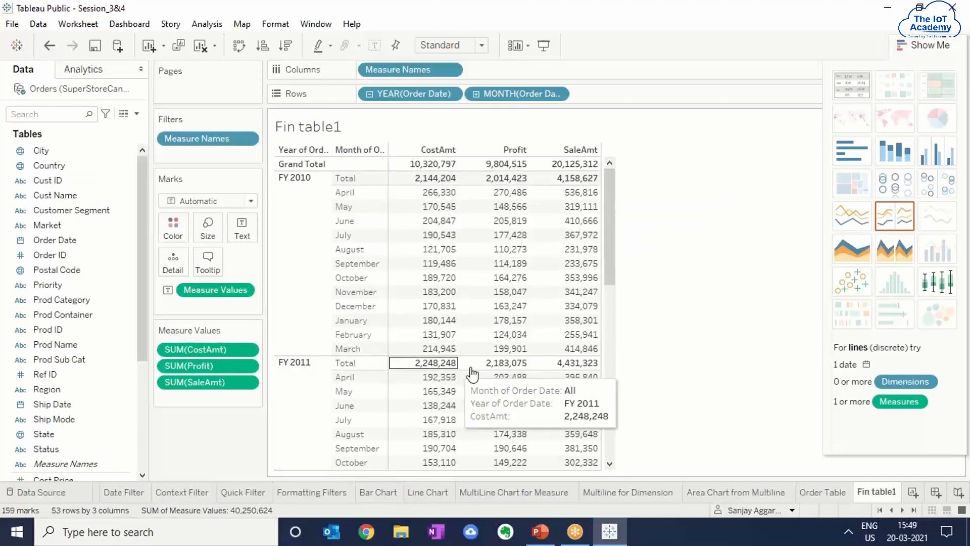
{"action": "scroll", "coordinate": [586, 354], "scroll_direction": "down", "scroll_amount": 5}
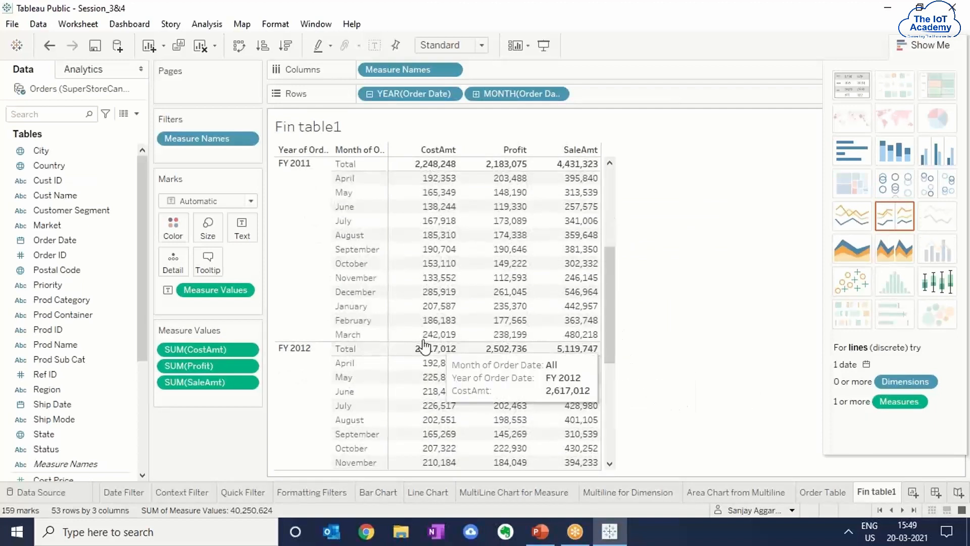
{"action": "scroll", "coordinate": [618, 221], "scroll_direction": "up", "scroll_amount": 5}
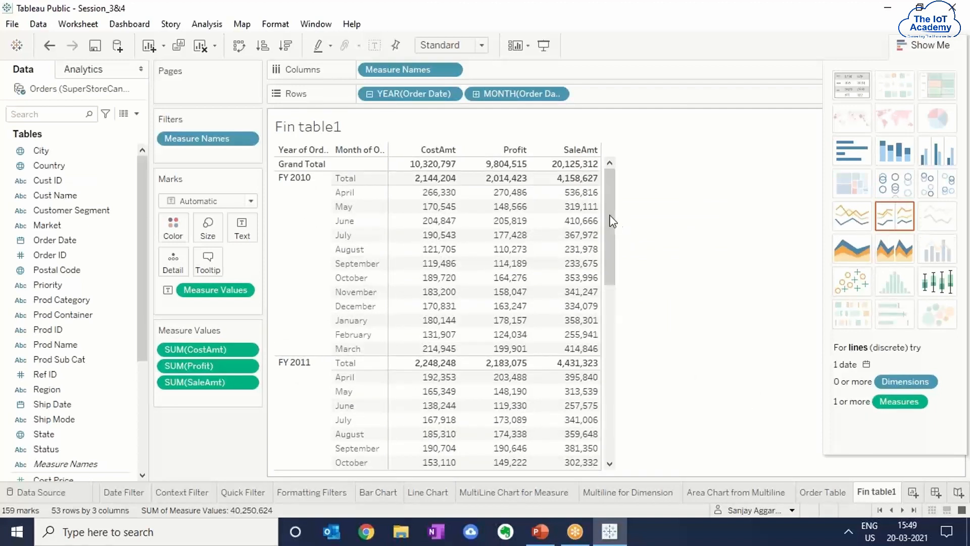
Step: Move the column totals of Fin table1 from the top back to the bottom and check the yearly and grand total rows
{"action": "left_click", "coordinate": [208, 24]}
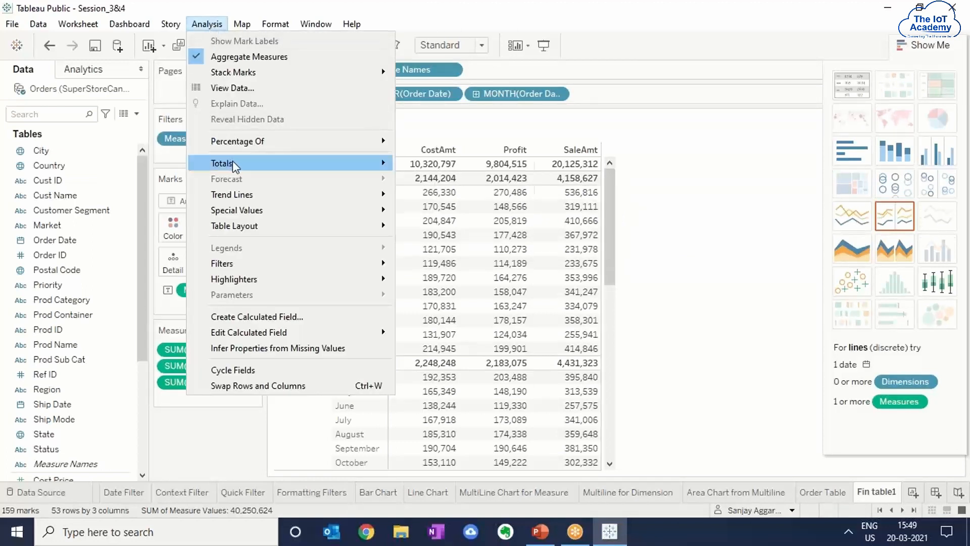
{"action": "mouse_move", "coordinate": [232, 162]}
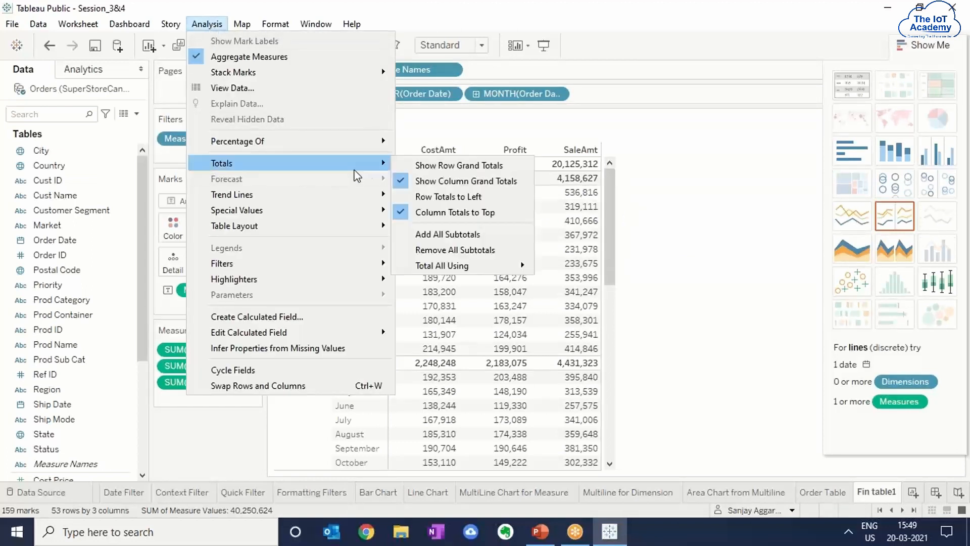
{"action": "left_click", "coordinate": [402, 216]}
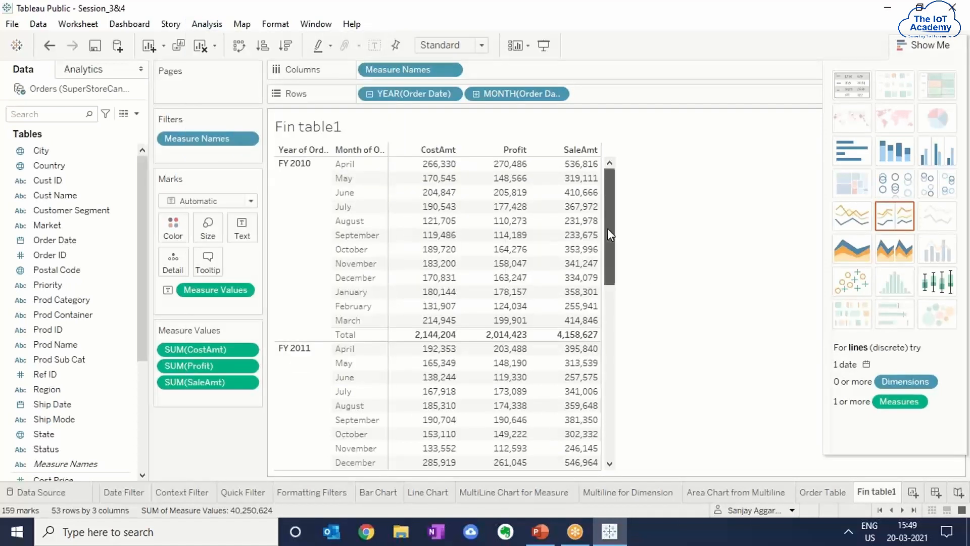
{"action": "left_click_drag", "start_coordinate": [607, 228], "coordinate": [626, 426]}
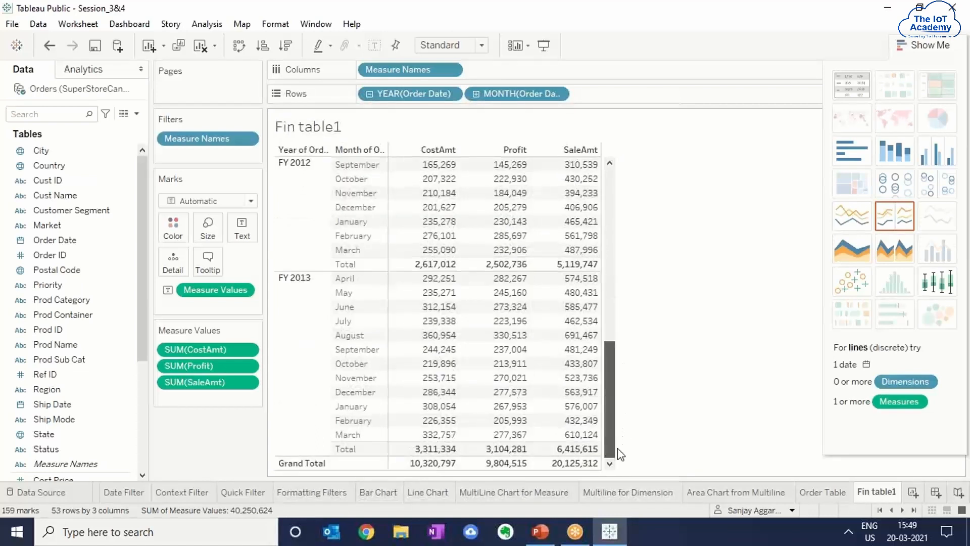
{"action": "left_click_drag", "start_coordinate": [609, 351], "coordinate": [620, 207]}
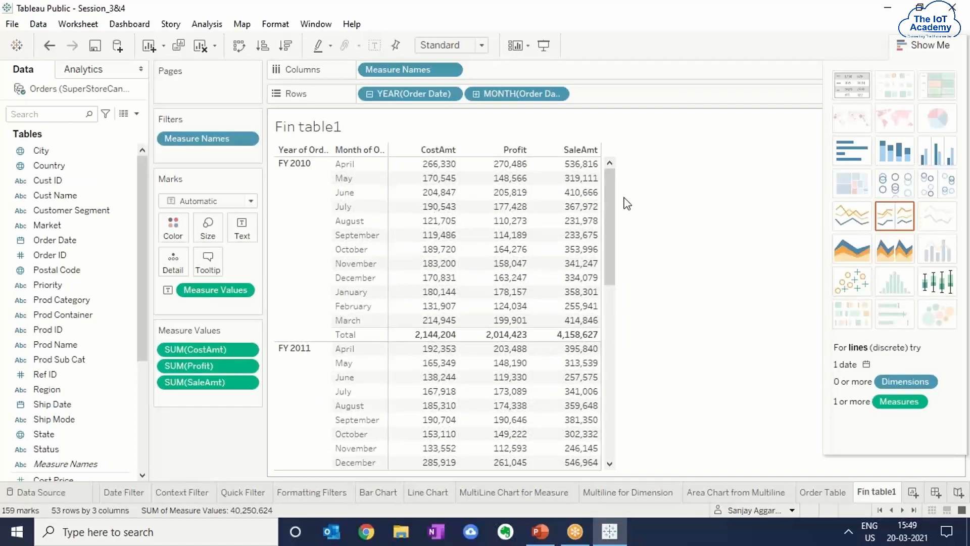
Step: Remove all subtotals from Fin table1 and check the remaining Grand Total row
{"action": "left_click", "coordinate": [206, 28]}
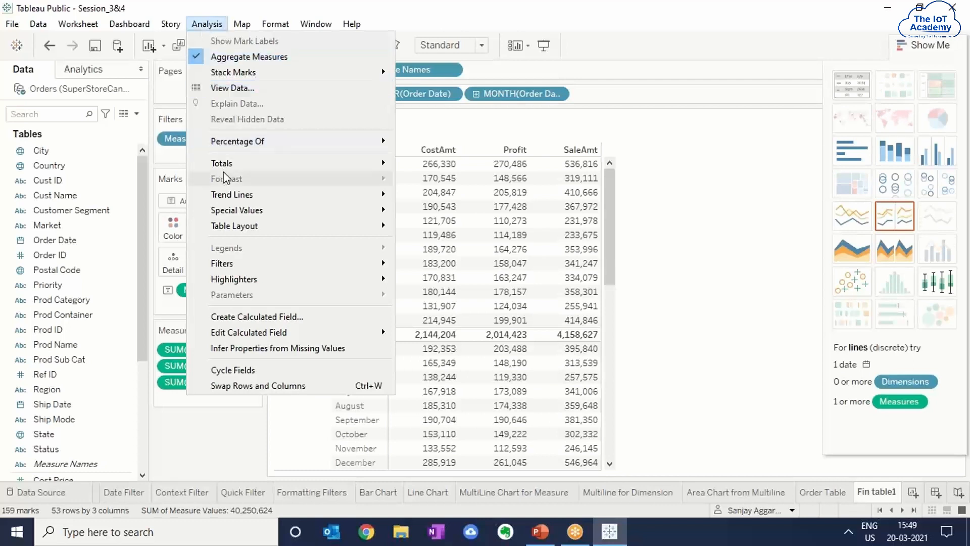
{"action": "mouse_move", "coordinate": [227, 162]}
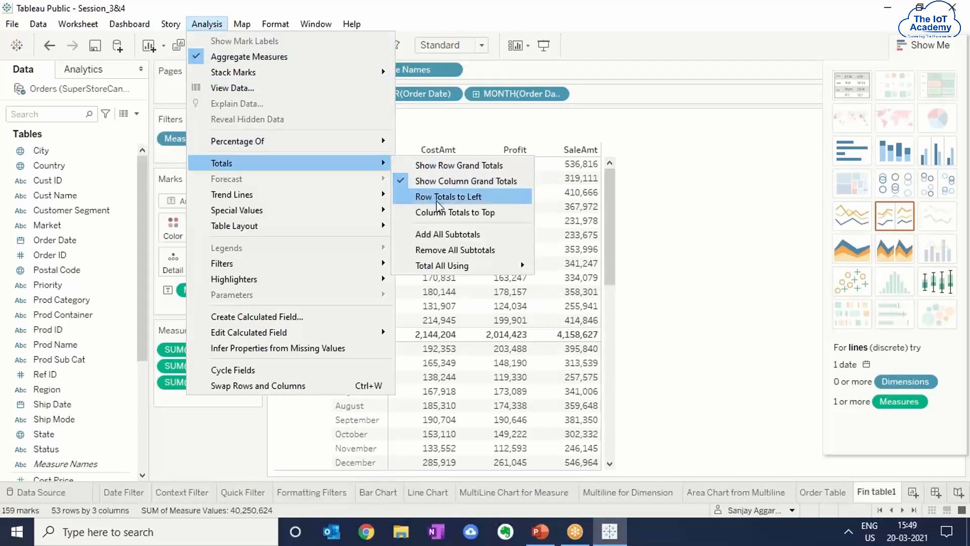
{"action": "left_click", "coordinate": [450, 251]}
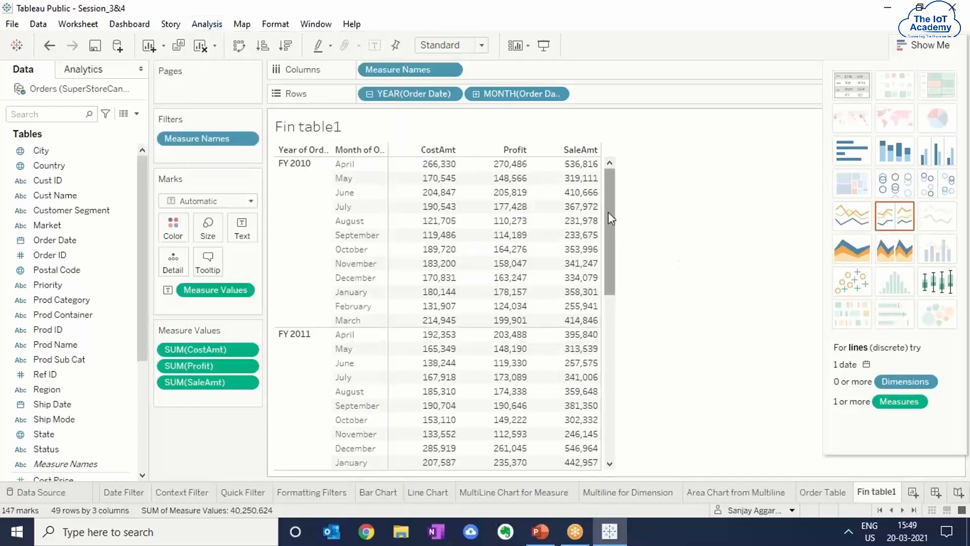
{"action": "left_click_drag", "start_coordinate": [612, 234], "coordinate": [621, 415]}
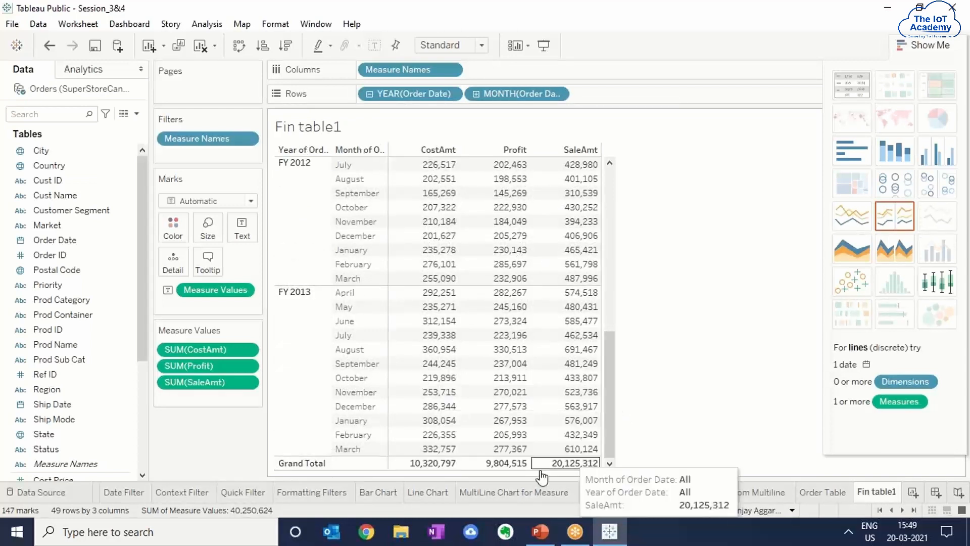
{"action": "left_click_drag", "start_coordinate": [612, 357], "coordinate": [621, 239]}
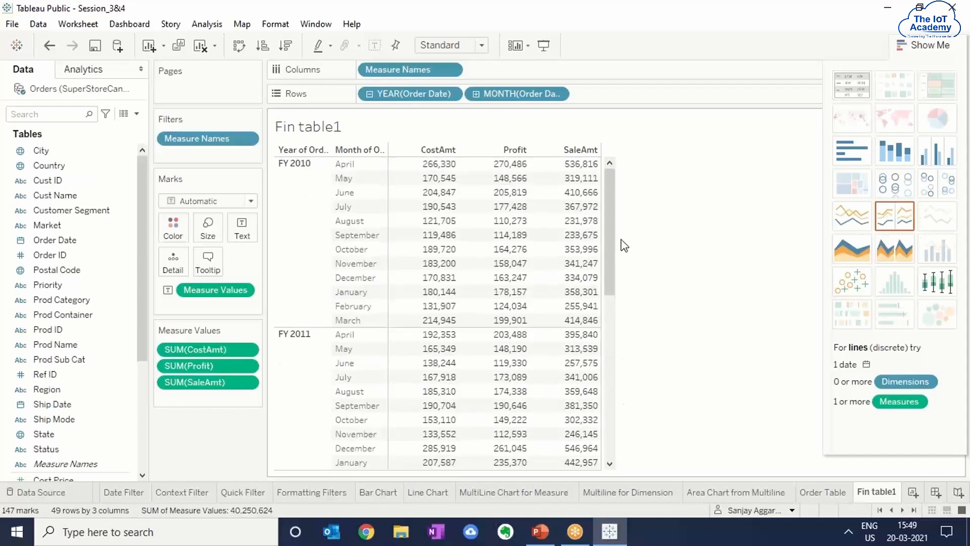
Step: Turn the column grand totals of Fin table1 off and back on, reviewing the rows after each change
{"action": "left_click", "coordinate": [207, 24]}
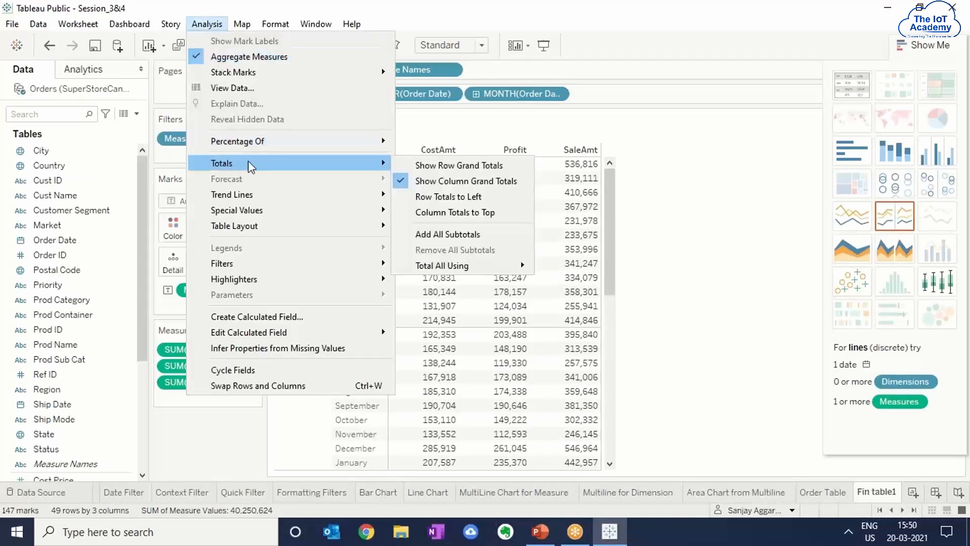
{"action": "left_click", "coordinate": [435, 181]}
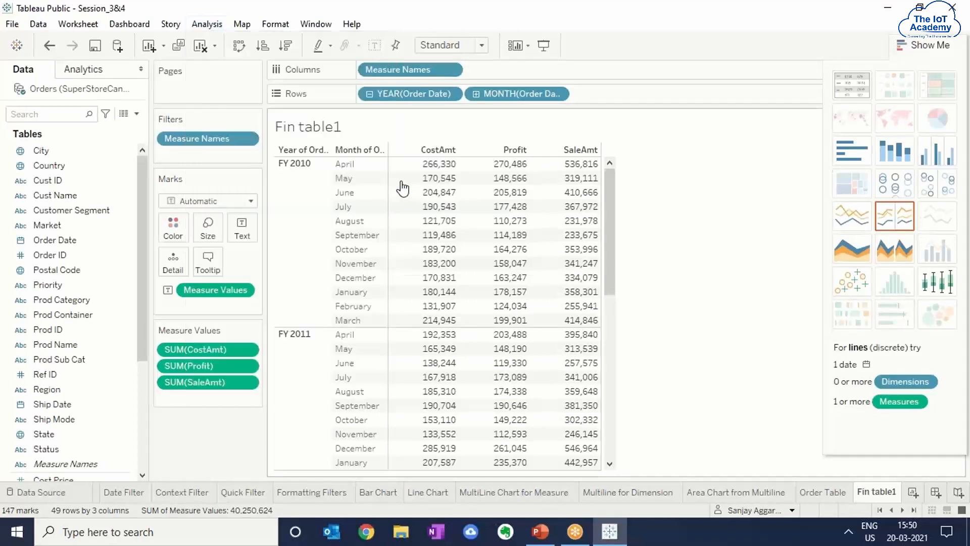
{"action": "left_click_drag", "start_coordinate": [613, 227], "coordinate": [632, 182]}
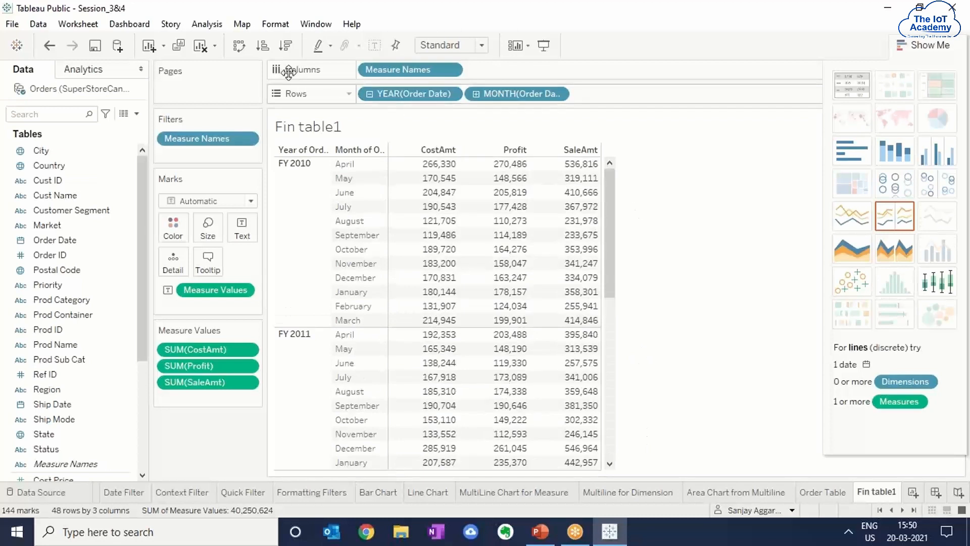
{"action": "left_click", "coordinate": [205, 24]}
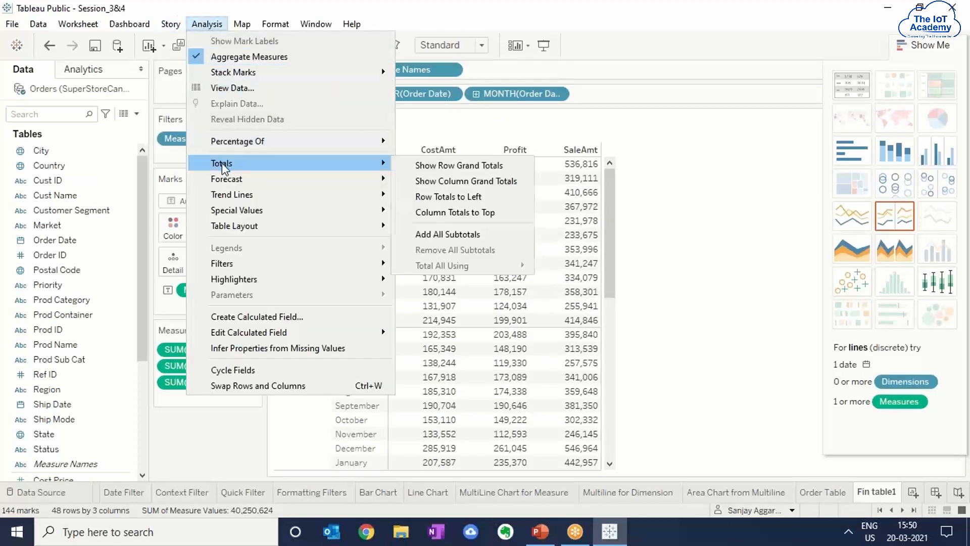
{"action": "left_click", "coordinate": [452, 183]}
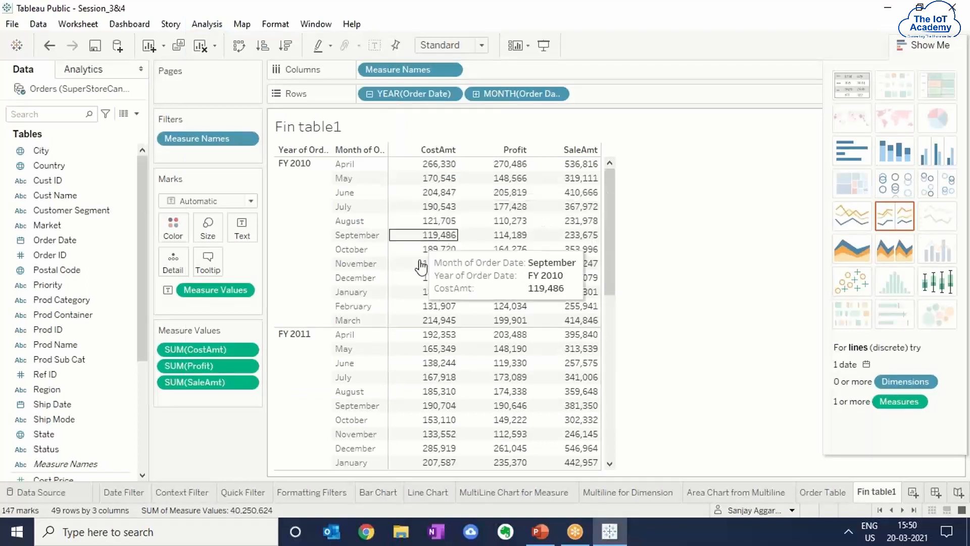
{"action": "left_click_drag", "start_coordinate": [610, 237], "coordinate": [612, 205]}
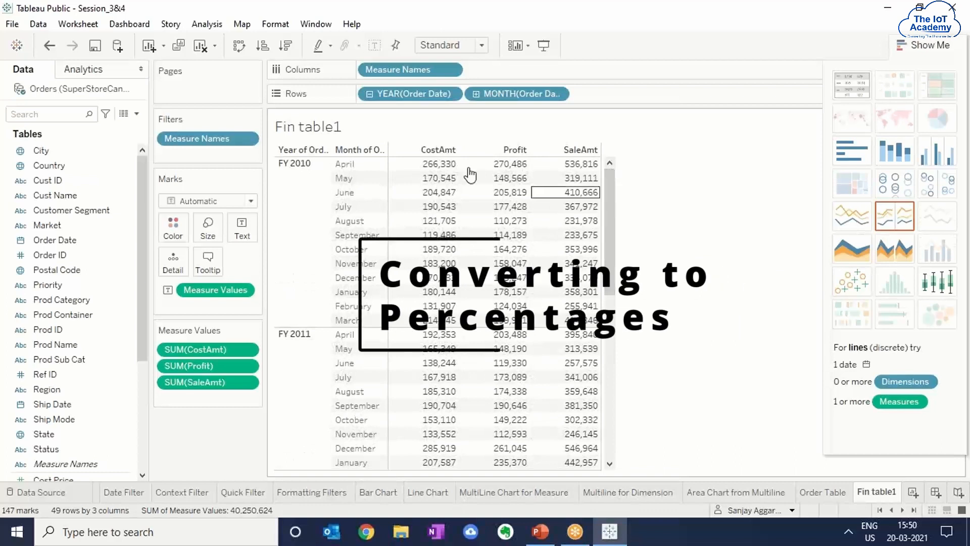
Step: Convert the measures of Fin table1 to a percentage of their column and review the monthly shares
{"action": "left_click", "coordinate": [208, 24]}
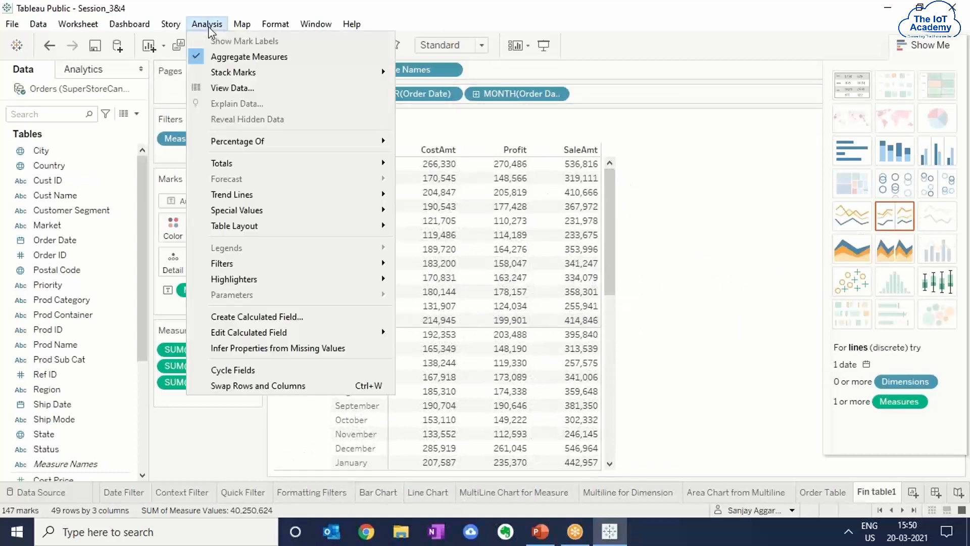
{"action": "mouse_move", "coordinate": [241, 145]}
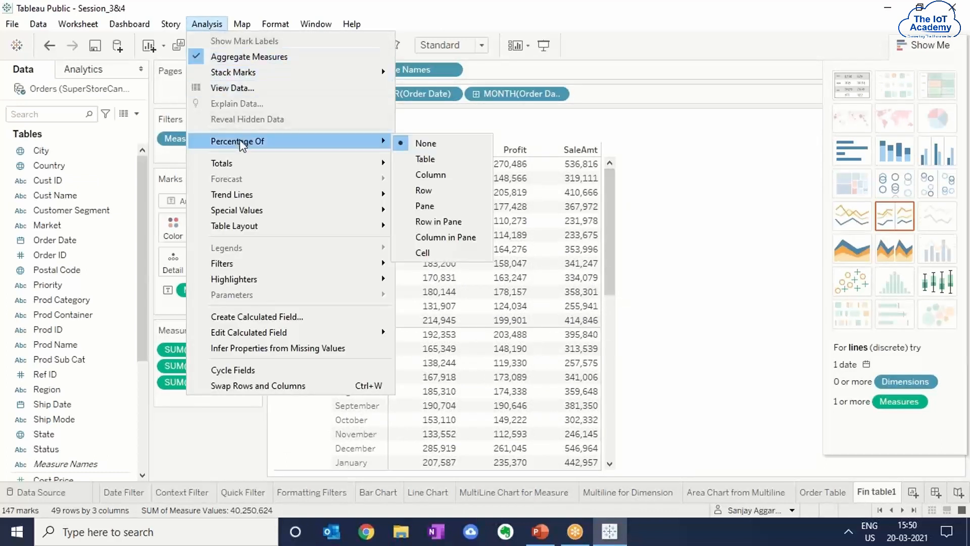
{"action": "left_click", "coordinate": [419, 174]}
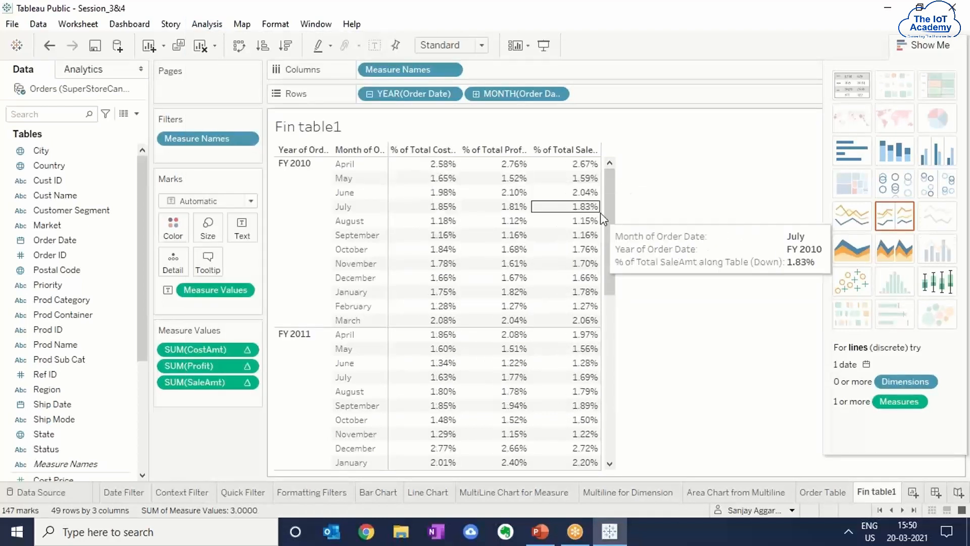
{"action": "left_click_drag", "start_coordinate": [613, 229], "coordinate": [626, 207]}
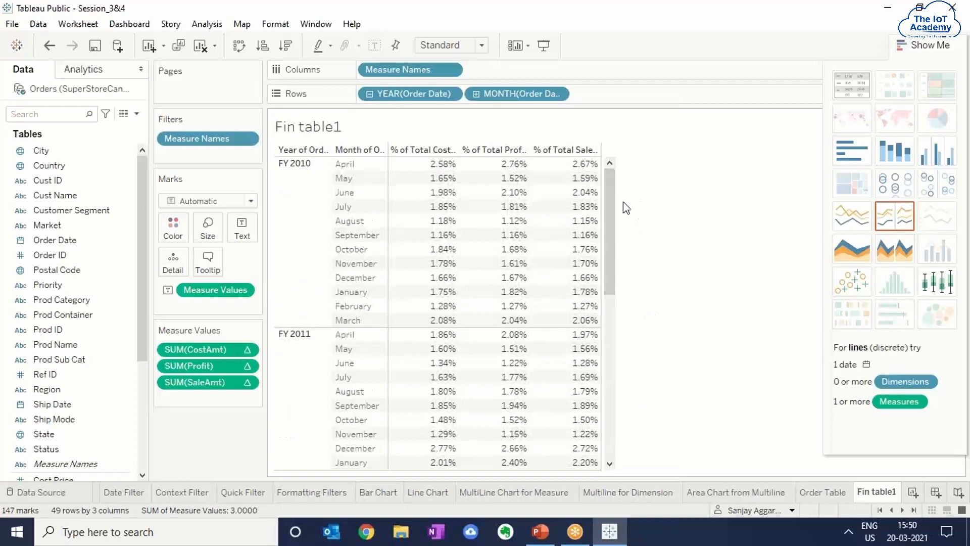
Step: Add all subtotals to the percentage version of Fin table1 and examine the yearly and grand total percentages
{"action": "left_click", "coordinate": [218, 26]}
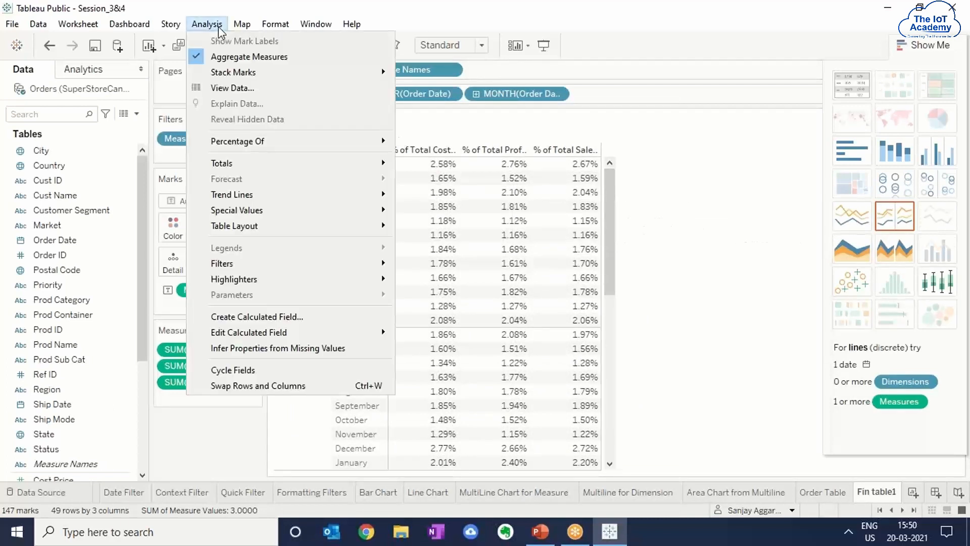
{"action": "mouse_move", "coordinate": [271, 163]}
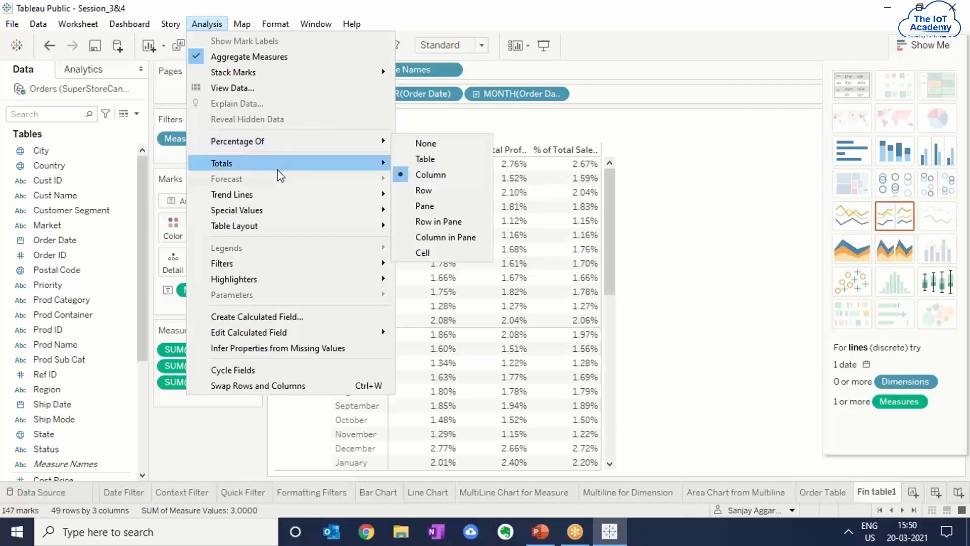
{"action": "mouse_move", "coordinate": [338, 169]}
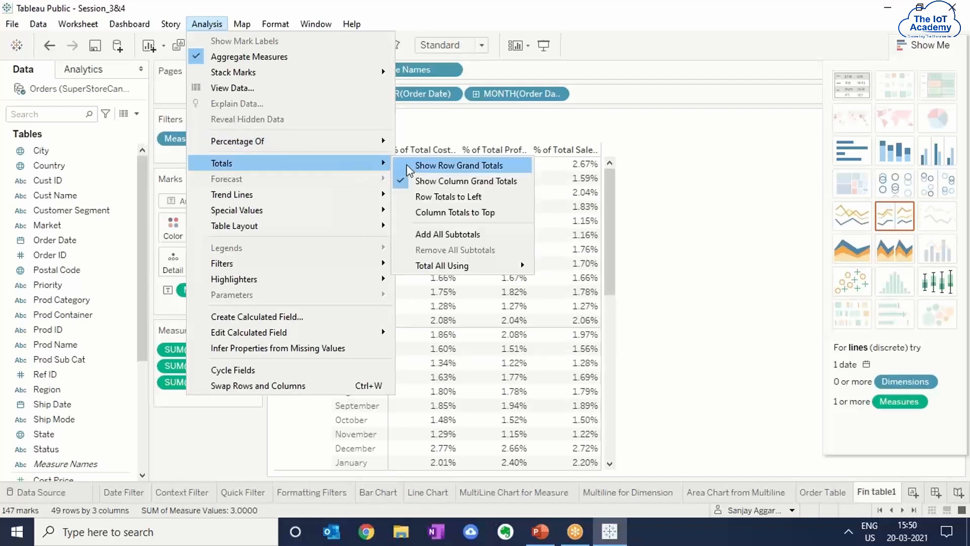
{"action": "left_click", "coordinate": [423, 235]}
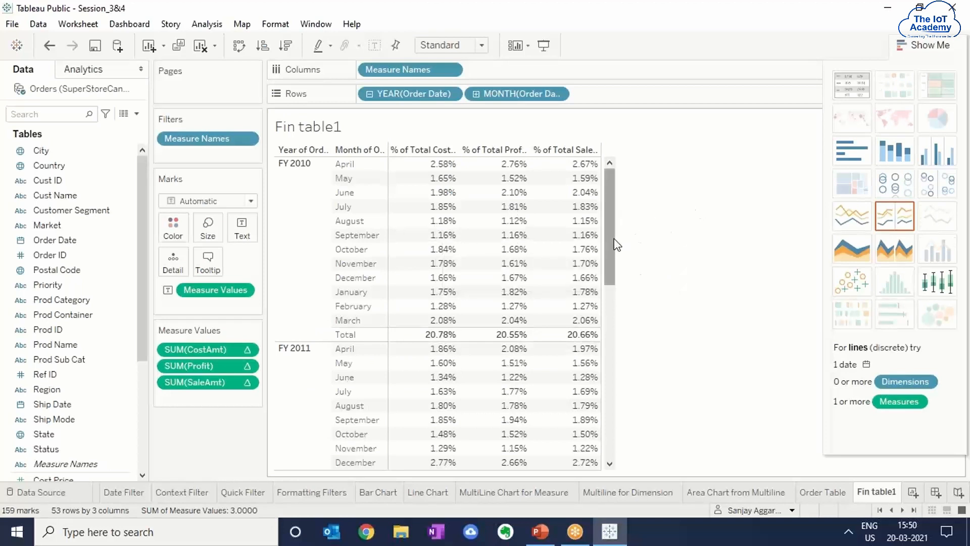
{"action": "left_click_drag", "start_coordinate": [615, 245], "coordinate": [623, 450]}
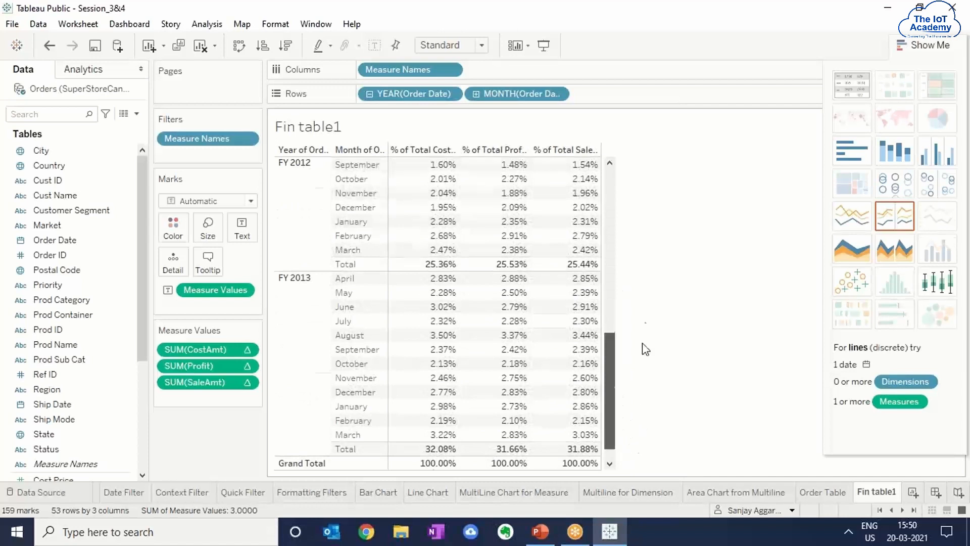
{"action": "scroll", "coordinate": [645, 349], "scroll_direction": "up", "scroll_amount": 10}
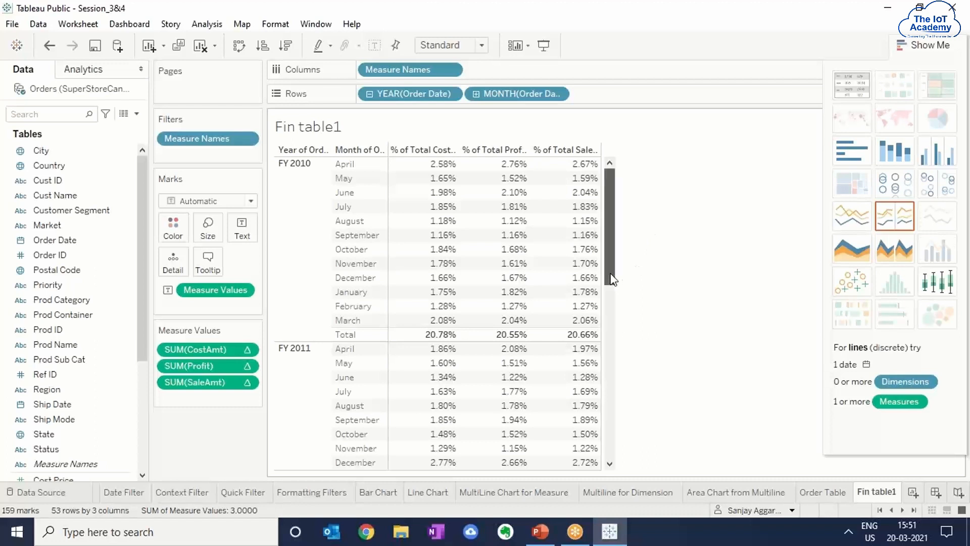
{"action": "left_click_drag", "start_coordinate": [612, 286], "coordinate": [629, 464]}
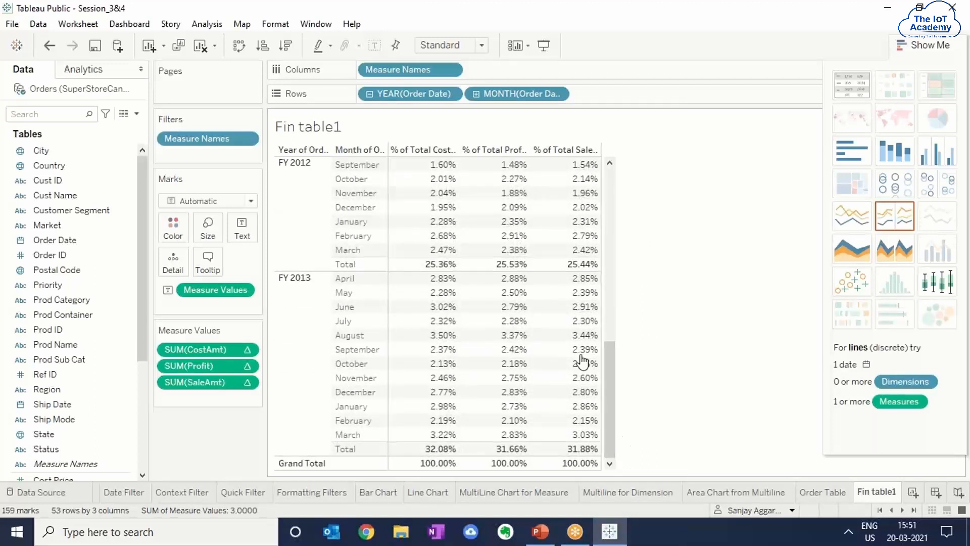
{"action": "mouse_move", "coordinate": [452, 185]}
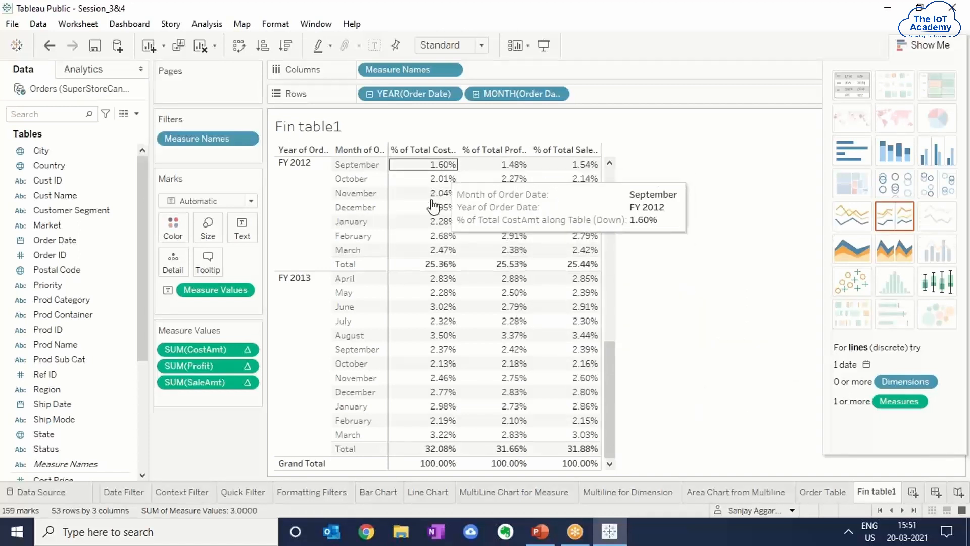
{"action": "mouse_move", "coordinate": [449, 470]}
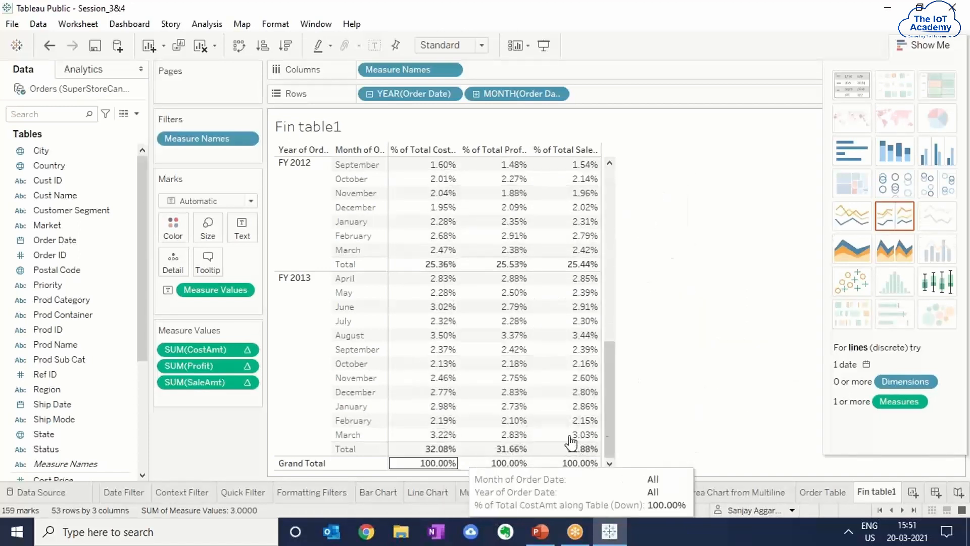
{"action": "left_click_drag", "start_coordinate": [611, 395], "coordinate": [614, 216]}
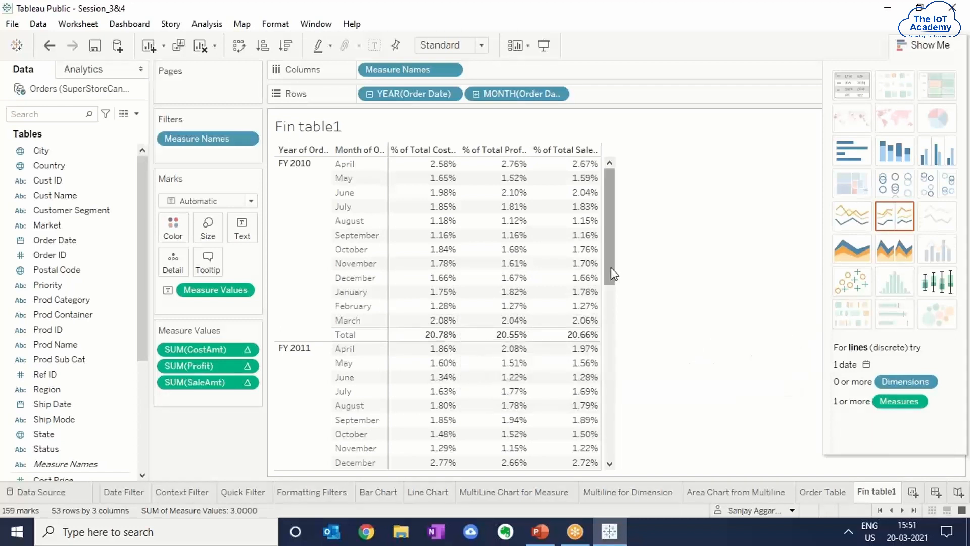
Step: Compare the FY 2010 to FY 2013 subtotal percentages in Fin table1 with its Grand Total row
{"action": "left_click_drag", "start_coordinate": [611, 268], "coordinate": [628, 332]}
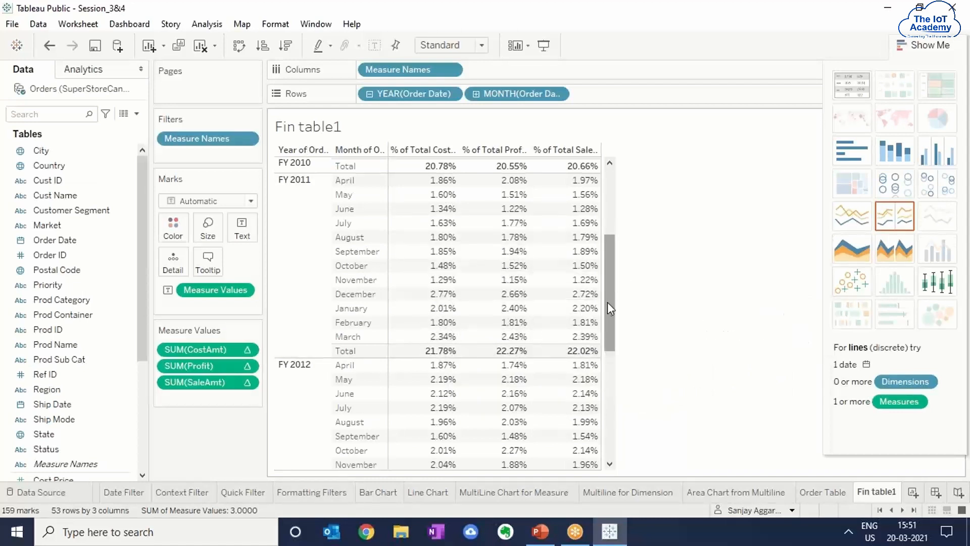
{"action": "left_click_drag", "start_coordinate": [613, 316], "coordinate": [620, 386]}
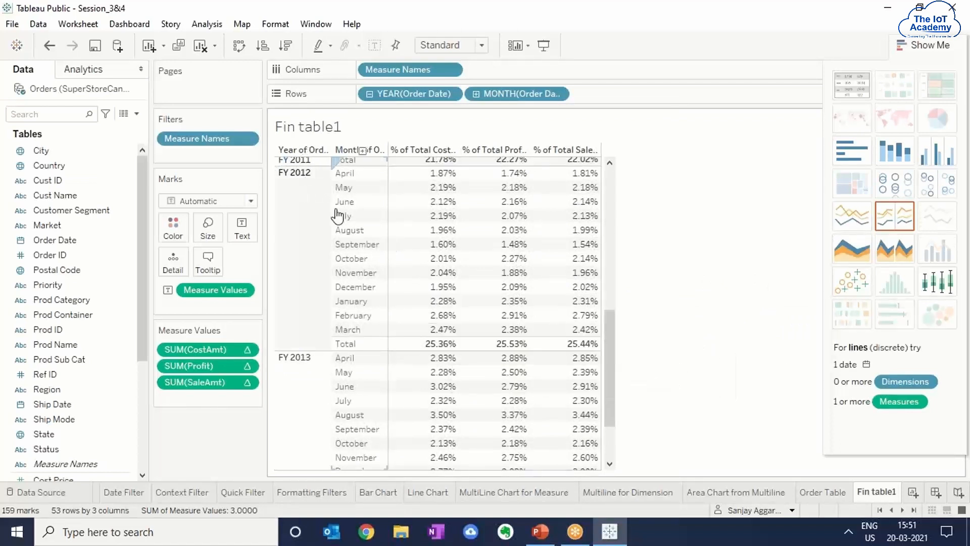
{"action": "left_click_drag", "start_coordinate": [611, 345], "coordinate": [627, 419]}
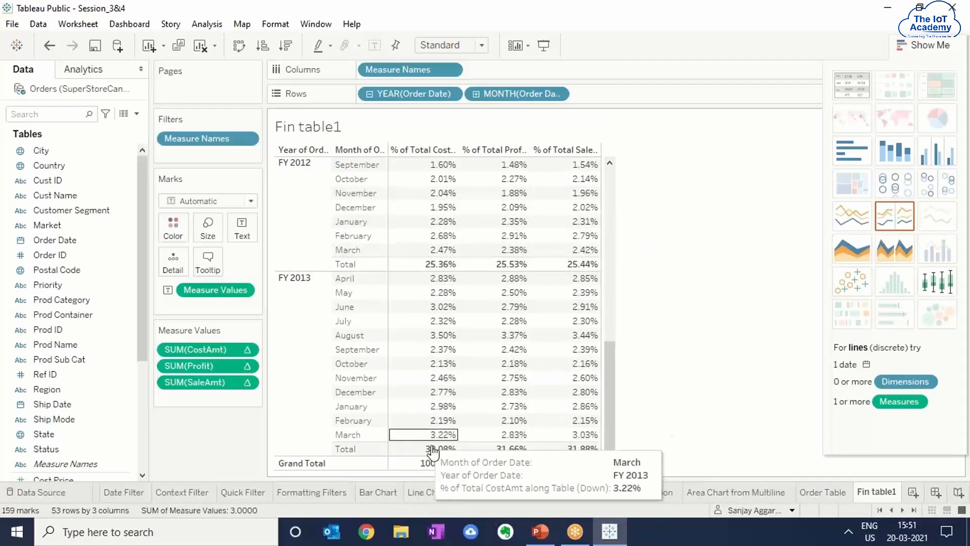
{"action": "left_click_drag", "start_coordinate": [608, 433], "coordinate": [619, 225]}
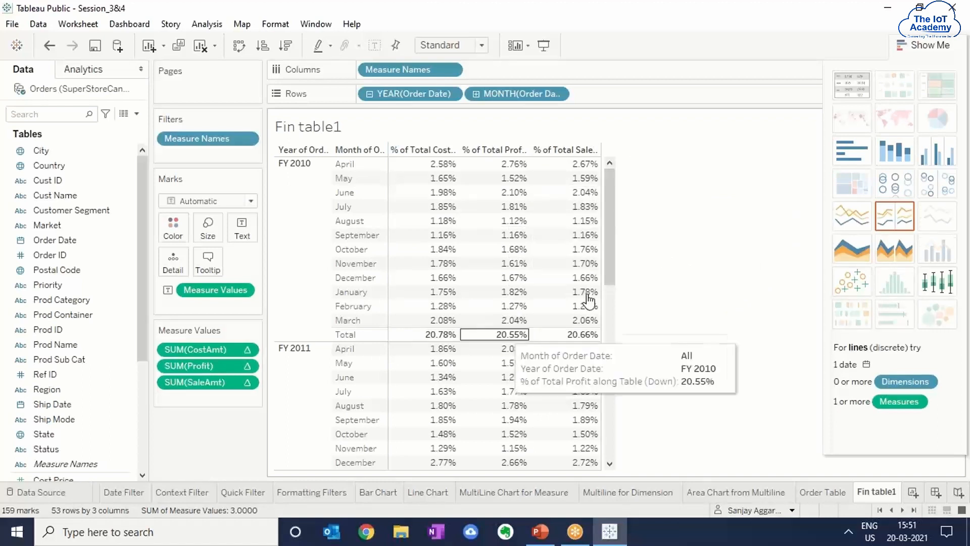
{"action": "left_click_drag", "start_coordinate": [615, 275], "coordinate": [644, 457]}
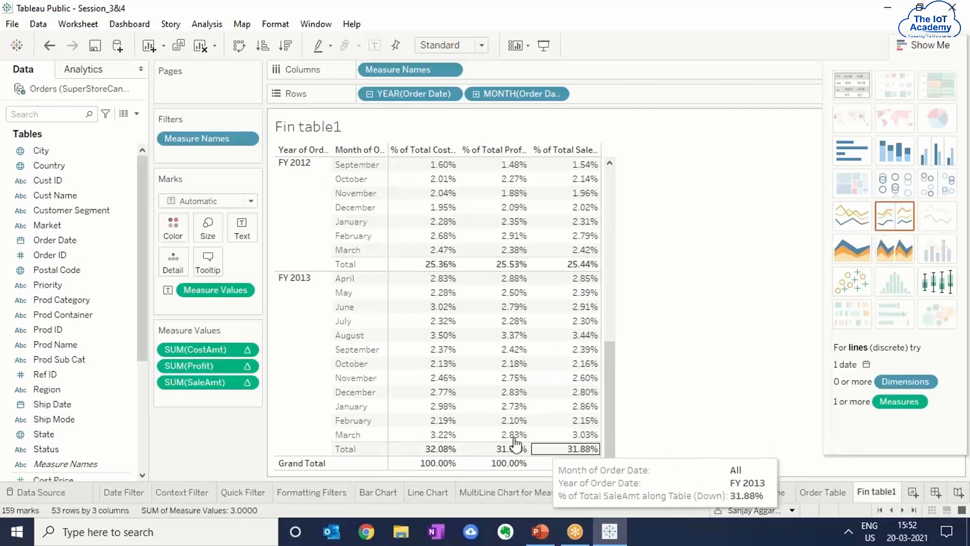
{"action": "left_click_drag", "start_coordinate": [612, 364], "coordinate": [613, 192]}
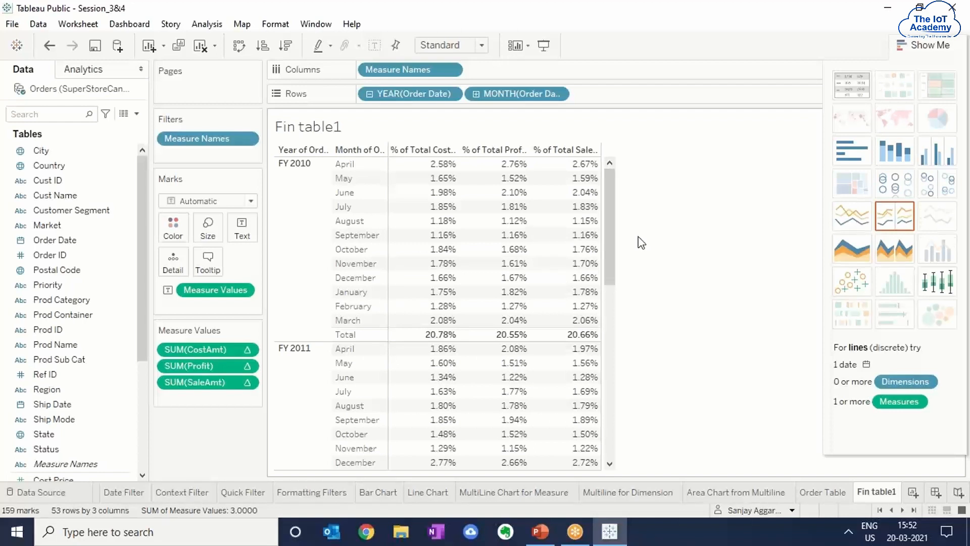
Step: Set all totals of Fin table1 to be calculated using Sum
{"action": "left_click", "coordinate": [215, 26]}
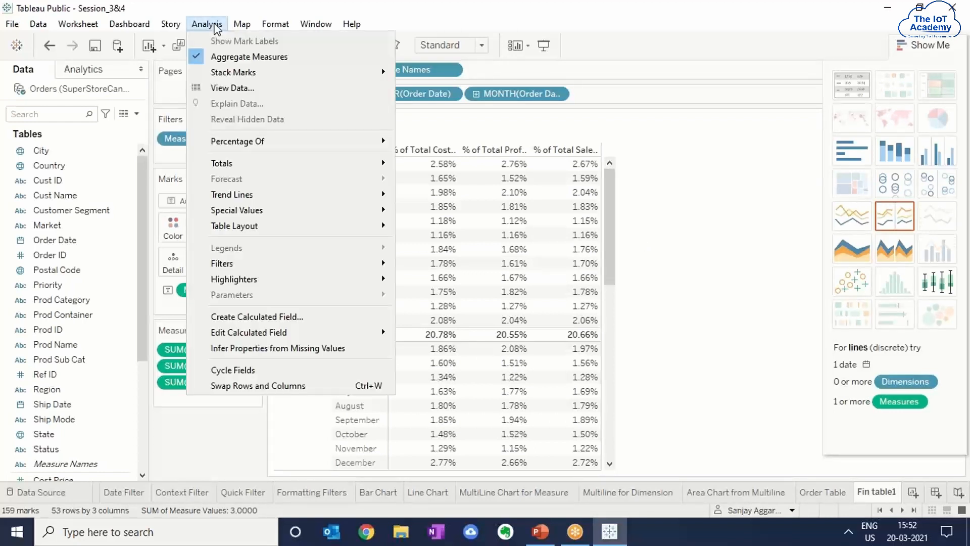
{"action": "mouse_move", "coordinate": [230, 162]}
{"action": "mouse_move", "coordinate": [288, 168]}
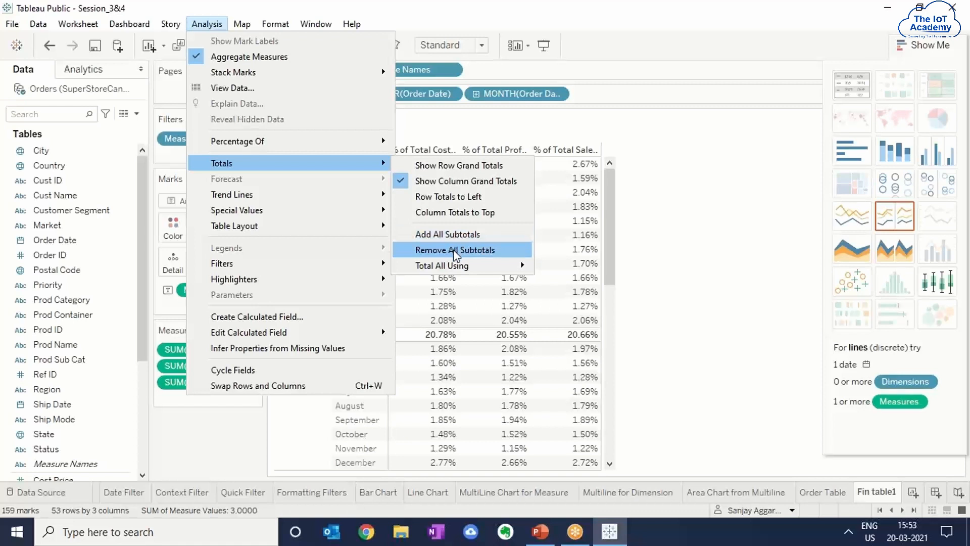
{"action": "mouse_move", "coordinate": [457, 267]}
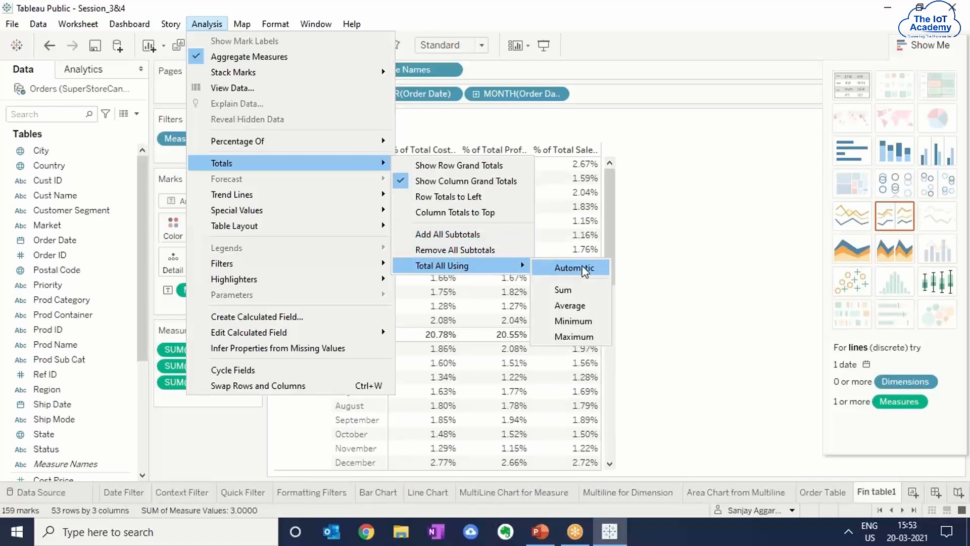
{"action": "left_click", "coordinate": [574, 294]}
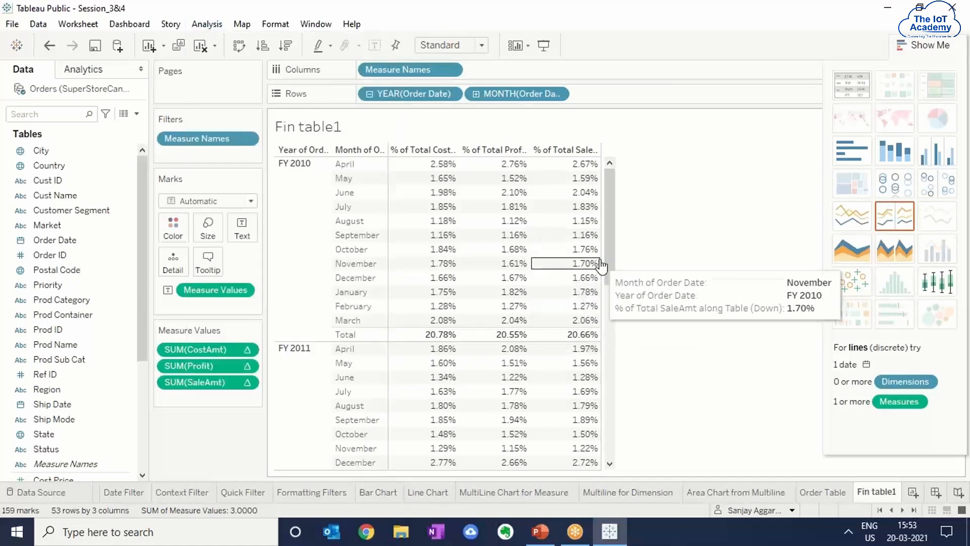
{"action": "mouse_move", "coordinate": [515, 200]}
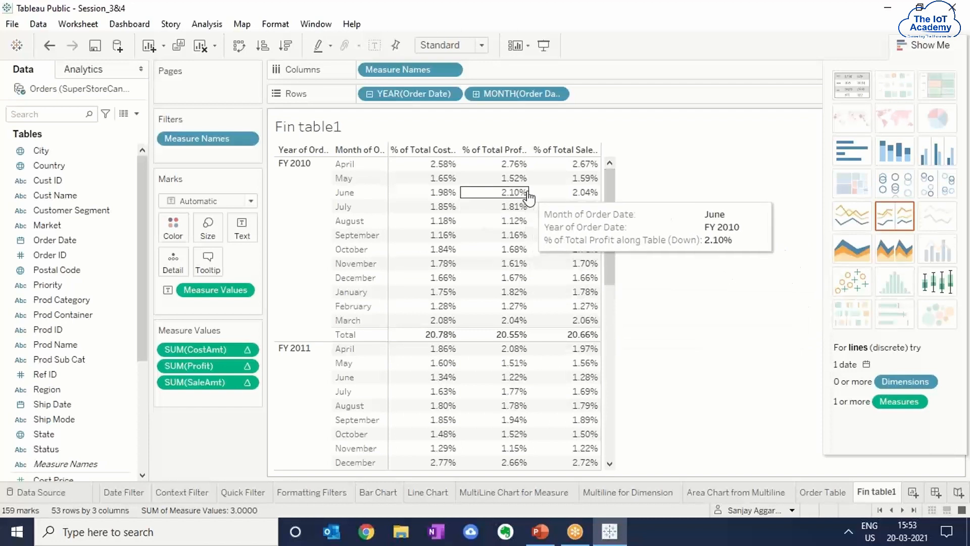
Step: Turn off the percentage calculation in Fin table1 to show actual amounts, and review the monthly rows
{"action": "left_click", "coordinate": [207, 24]}
{"action": "mouse_move", "coordinate": [240, 140]}
{"action": "left_click", "coordinate": [412, 145]}
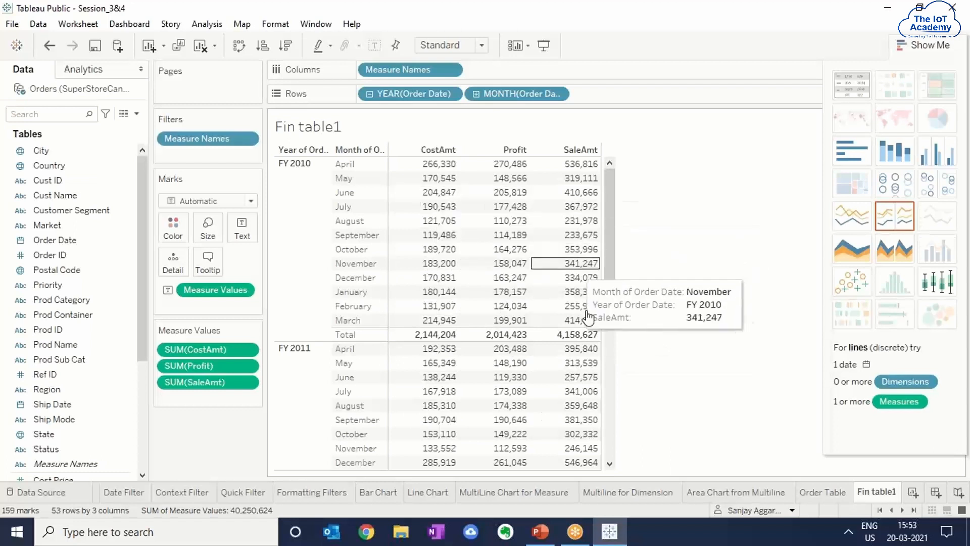
{"action": "scroll", "coordinate": [626, 383], "scroll_direction": "down", "scroll_amount": 10}
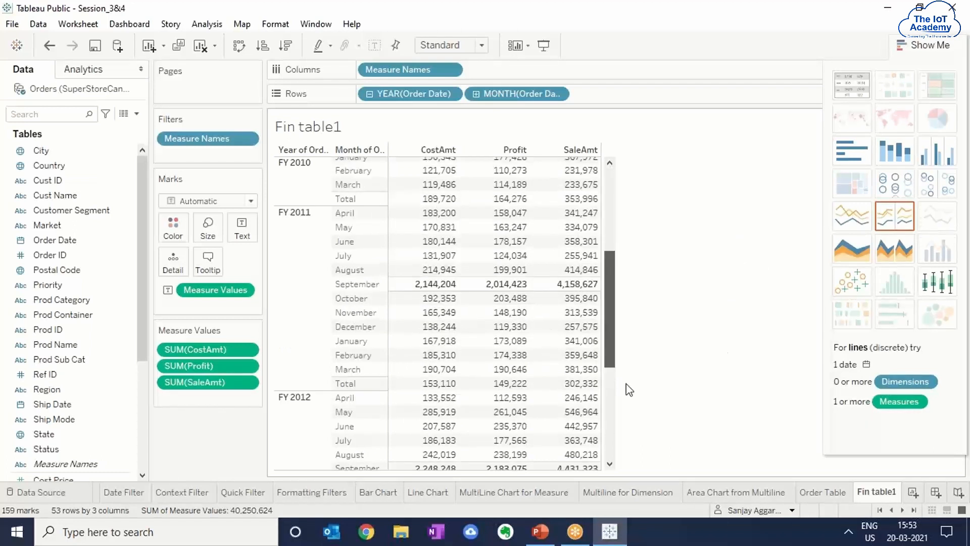
{"action": "scroll", "coordinate": [635, 286], "scroll_direction": "up", "scroll_amount": 5}
{"action": "scroll", "coordinate": [635, 286], "scroll_direction": "up", "scroll_amount": 5}
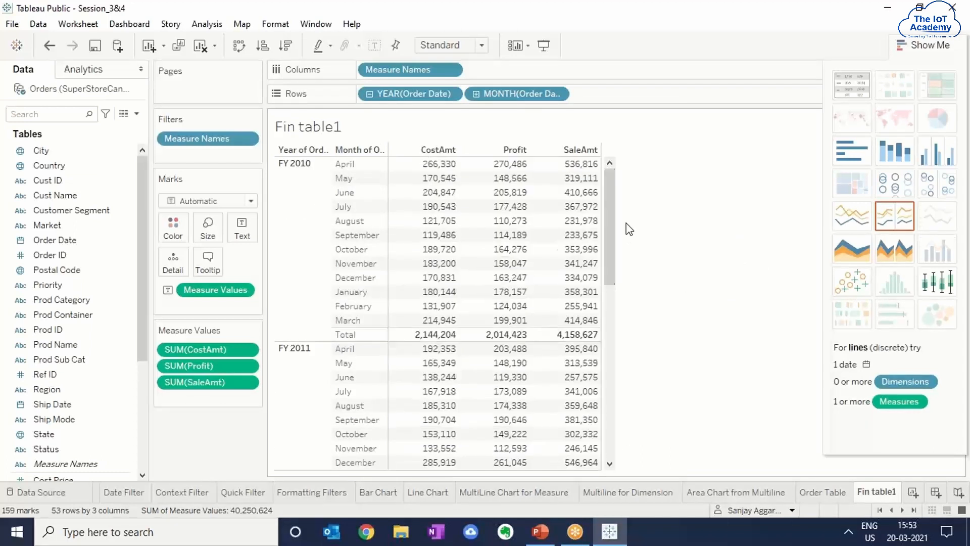
Step: Set all totals of Fin table1 to use Average and review the yearly subtotals and the Grand Total row
{"action": "left_click", "coordinate": [217, 30]}
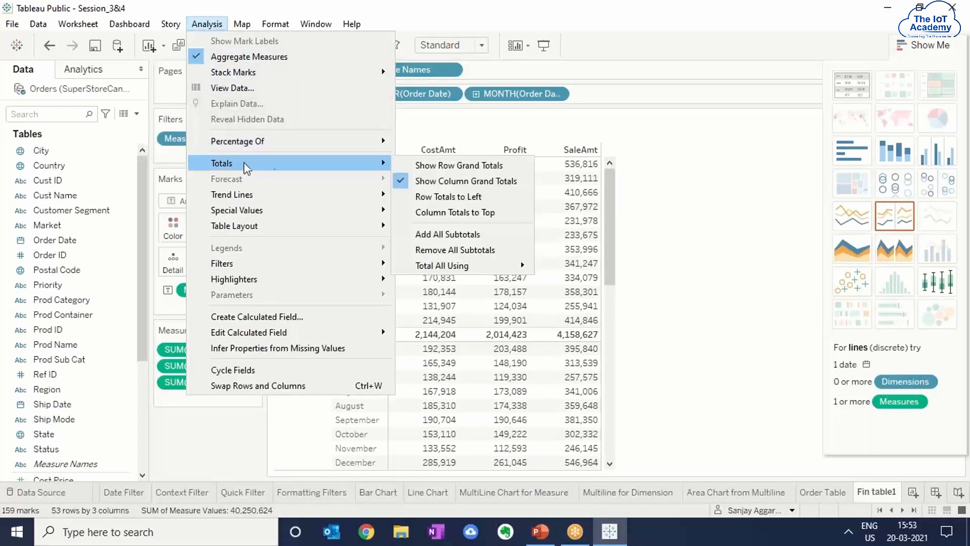
{"action": "mouse_move", "coordinate": [514, 272]}
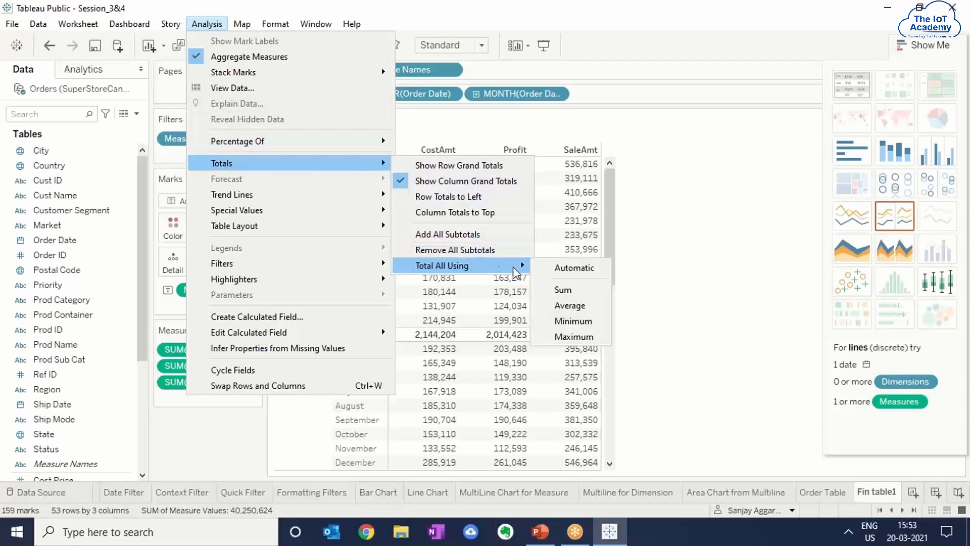
{"action": "left_click", "coordinate": [565, 307]}
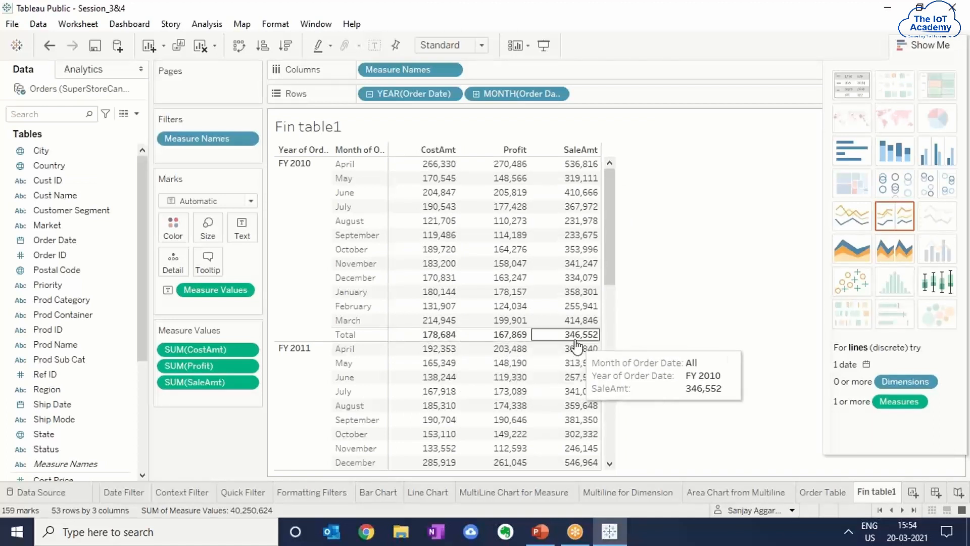
{"action": "left_click_drag", "start_coordinate": [612, 280], "coordinate": [634, 462]}
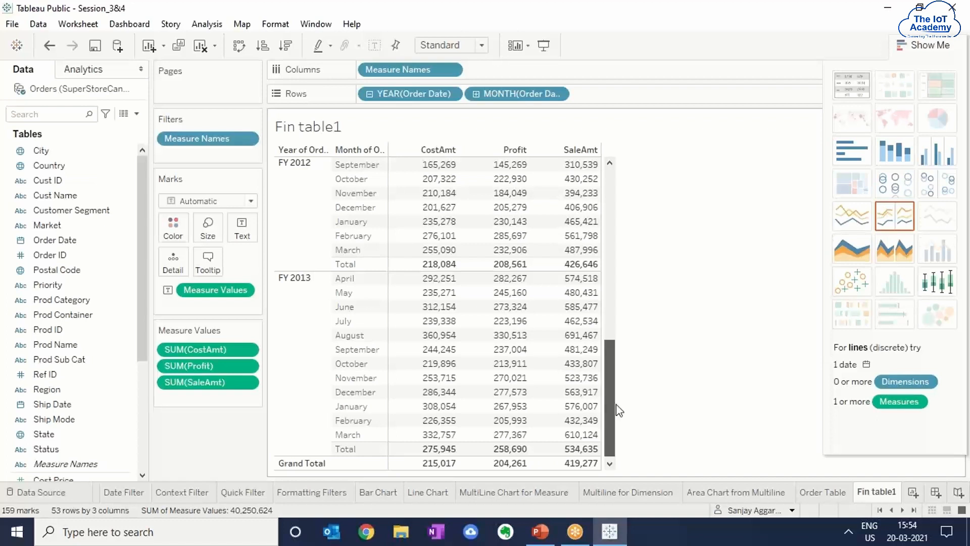
{"action": "scroll", "coordinate": [599, 344], "scroll_direction": "up", "scroll_amount": 2}
{"action": "scroll", "coordinate": [599, 344], "scroll_direction": "up", "scroll_amount": 10}
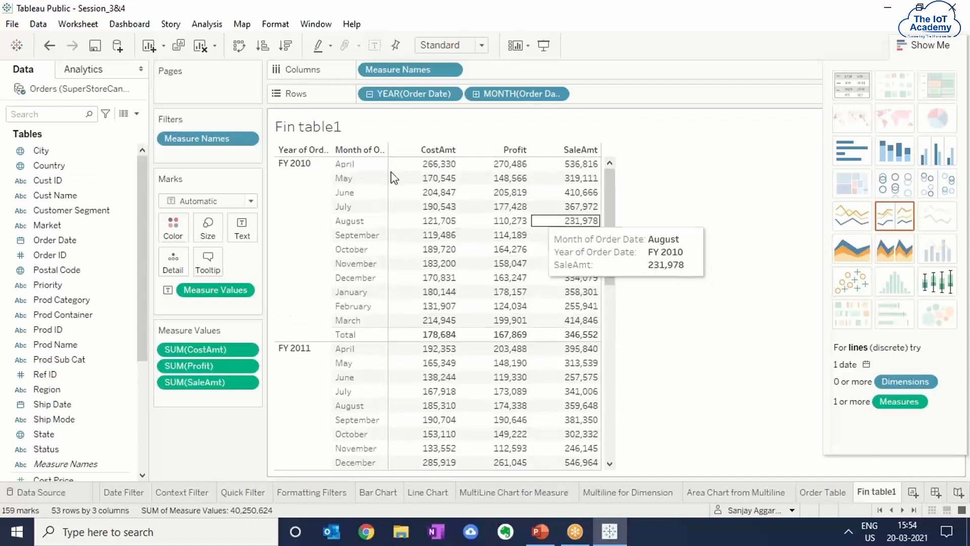
Step: Switch the calculation of all totals in Fin table1 back to Sum and check the FY 2010 subtotal
{"action": "left_click", "coordinate": [209, 25]}
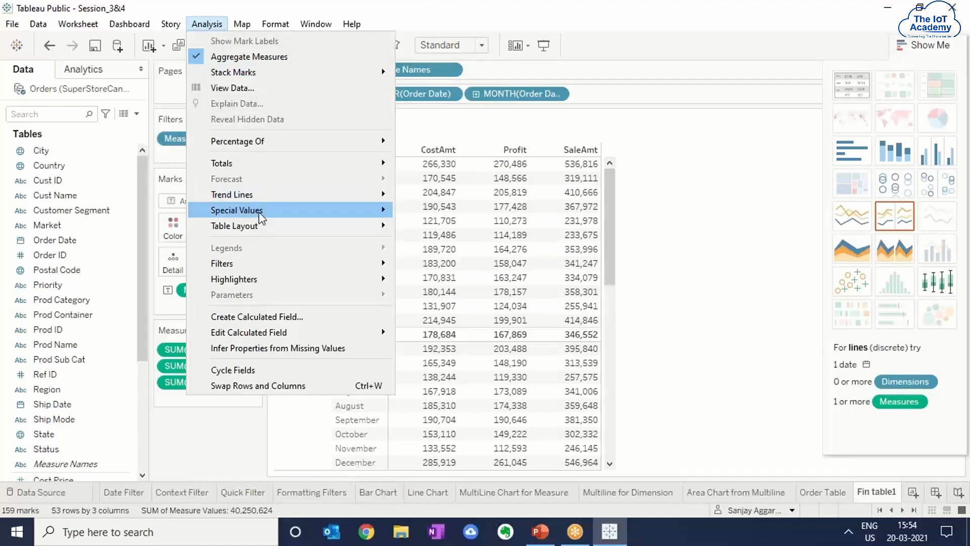
{"action": "mouse_move", "coordinate": [240, 163]}
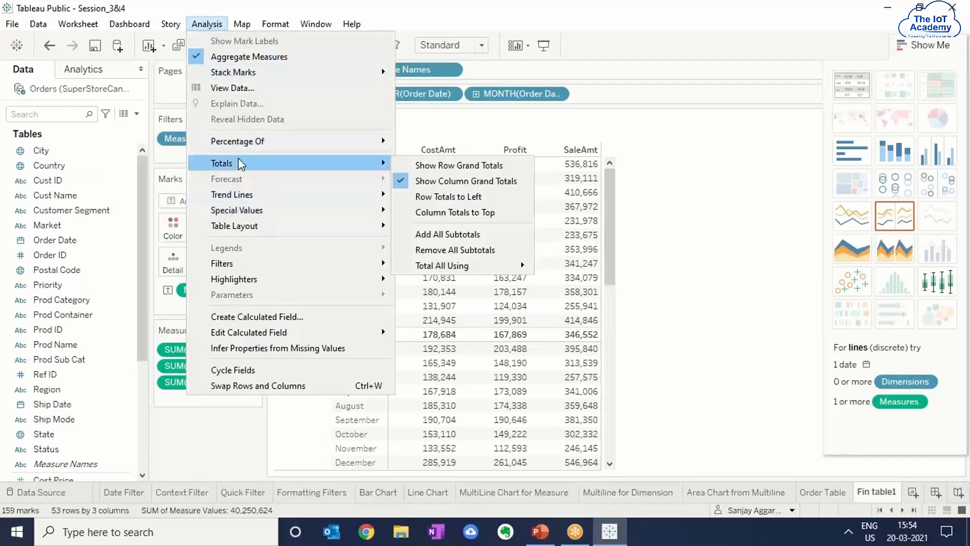
{"action": "mouse_move", "coordinate": [451, 271]}
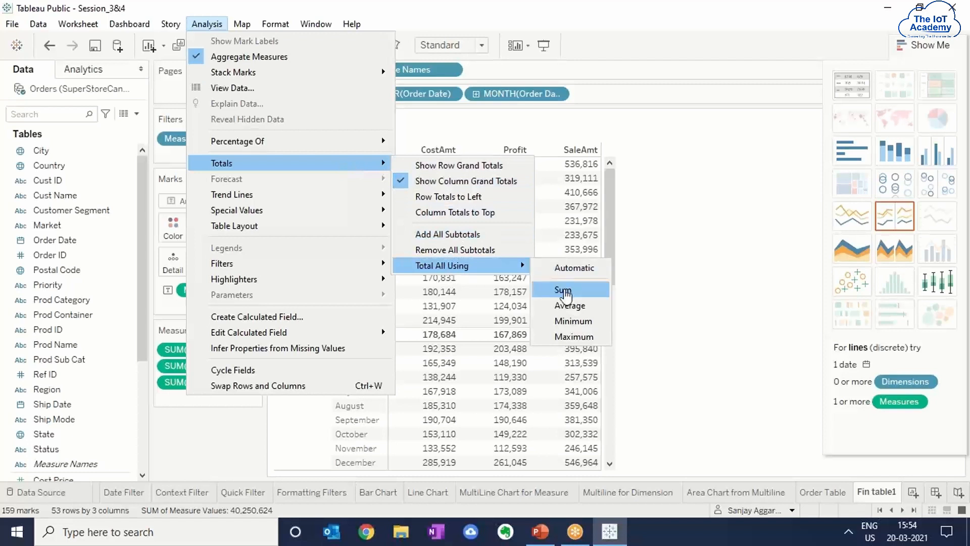
{"action": "left_click", "coordinate": [565, 292]}
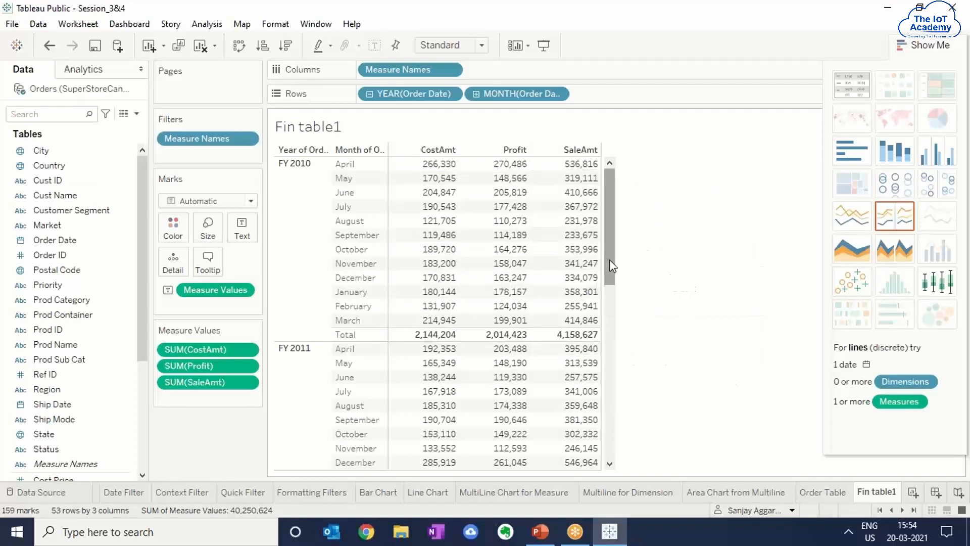
{"action": "left_click_drag", "start_coordinate": [613, 264], "coordinate": [601, 214]}
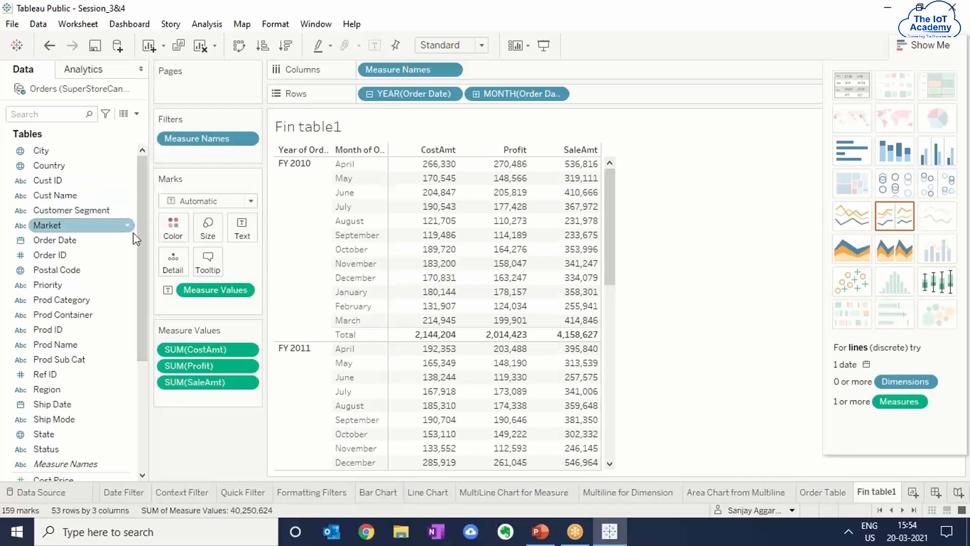
Step: Look up the Fiscal Year Start setting among the default properties of the Order Date field
{"action": "right_click", "coordinate": [77, 246]}
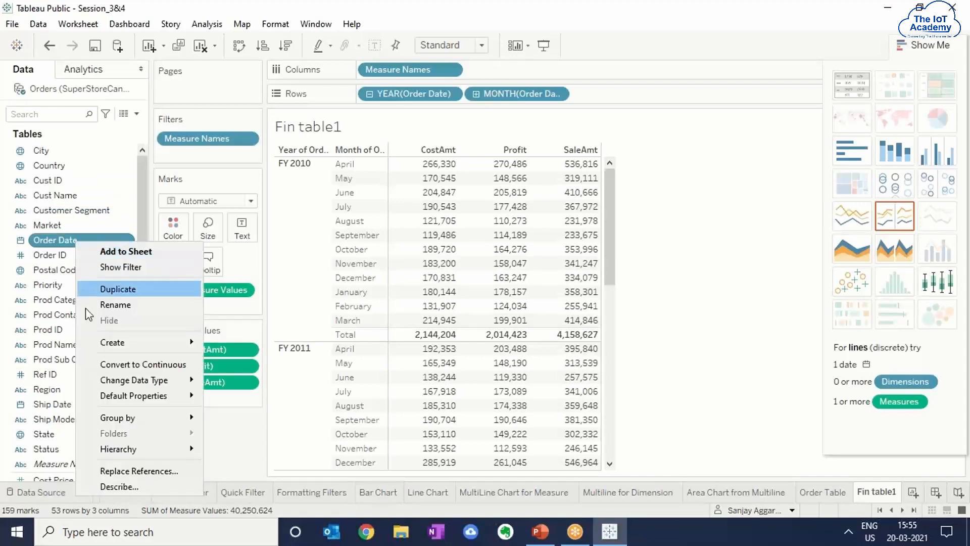
{"action": "mouse_move", "coordinate": [113, 399]}
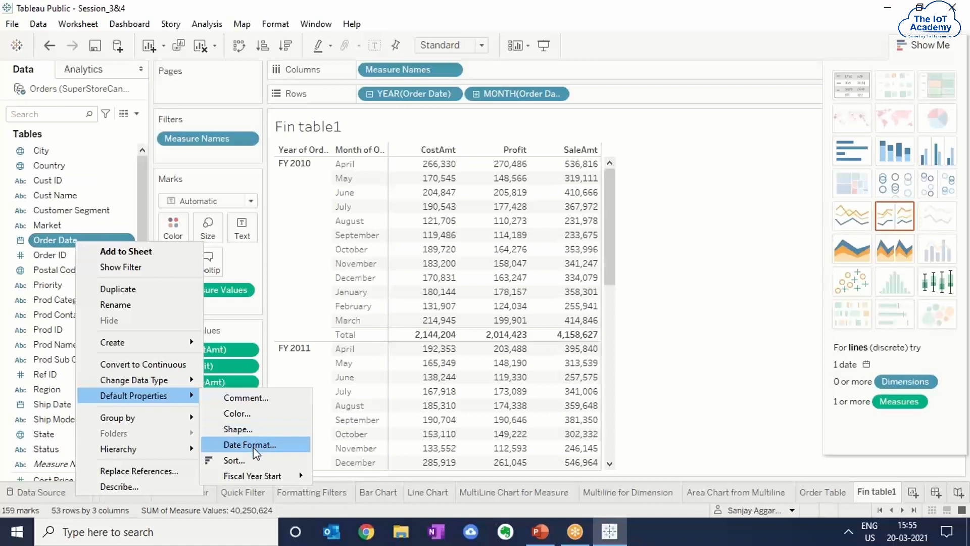
{"action": "mouse_move", "coordinate": [256, 476]}
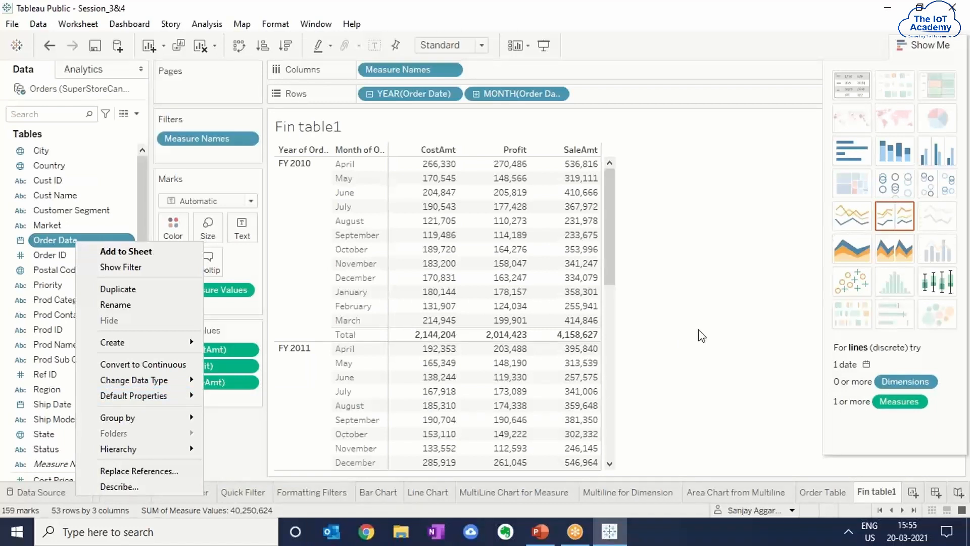
{"action": "left_click", "coordinate": [686, 204]}
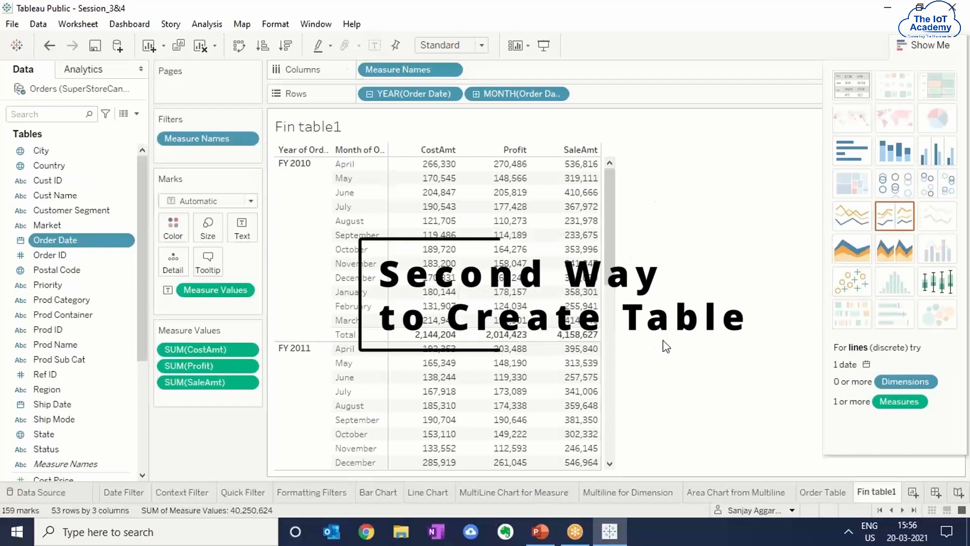
Step: Add a new blank worksheet after Fin table1
{"action": "left_click", "coordinate": [913, 492]}
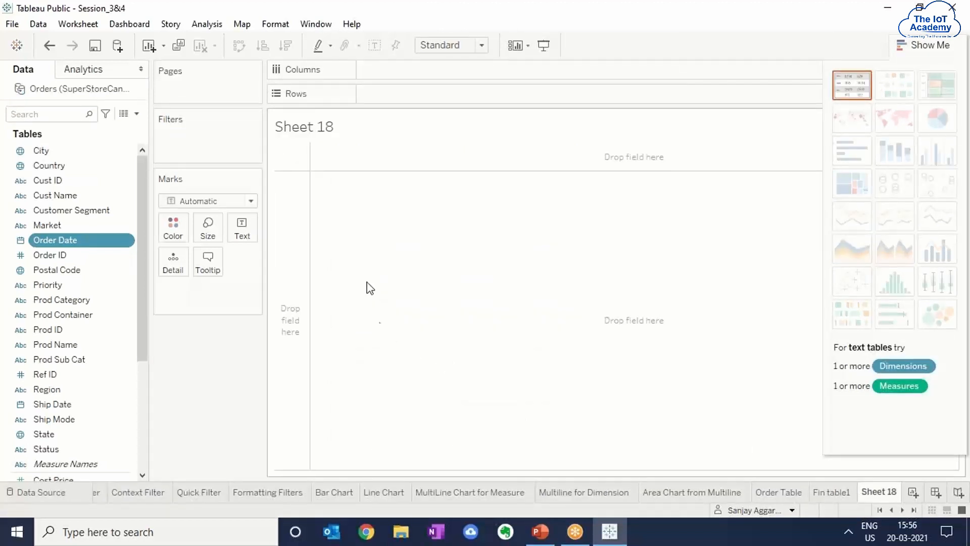
{"action": "left_click", "coordinate": [81, 28]}
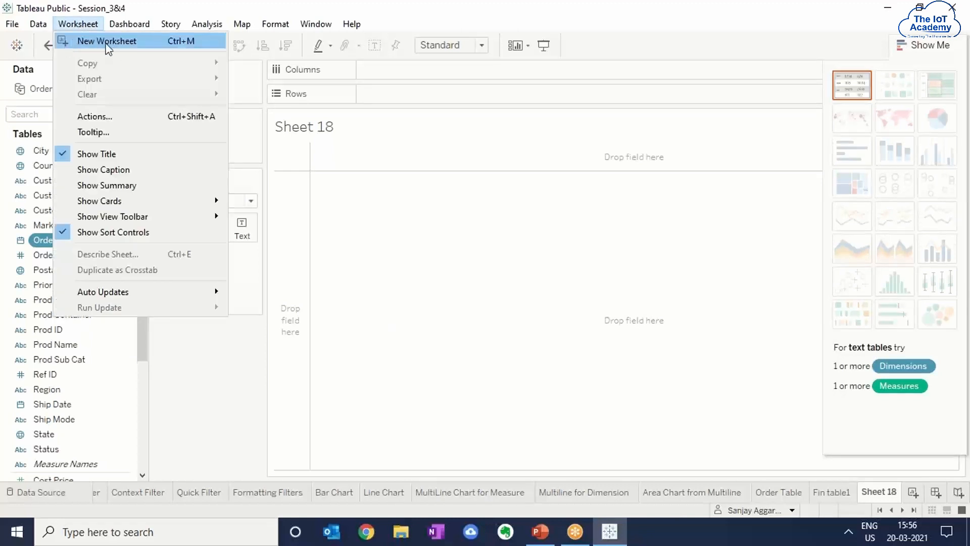
{"action": "left_click", "coordinate": [548, 259]}
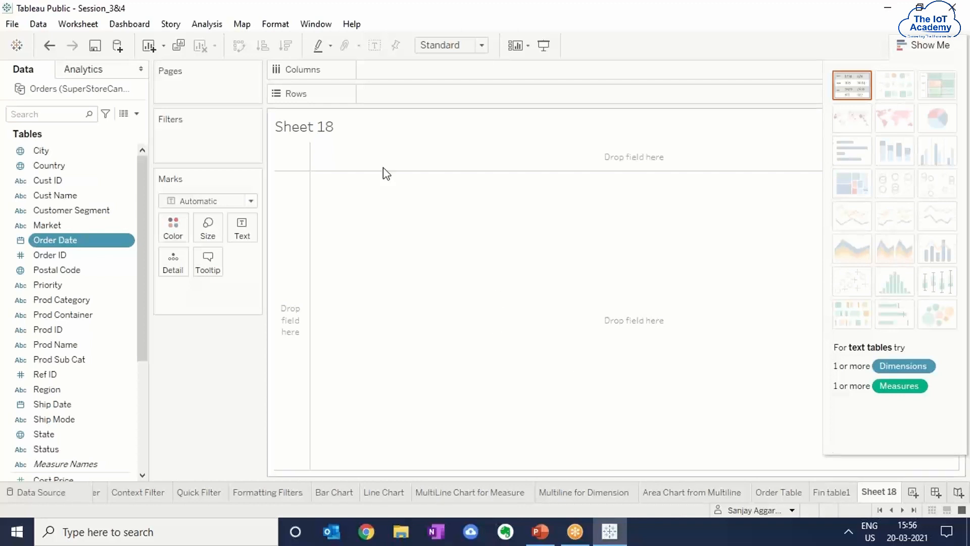
{"action": "left_click", "coordinate": [76, 25]}
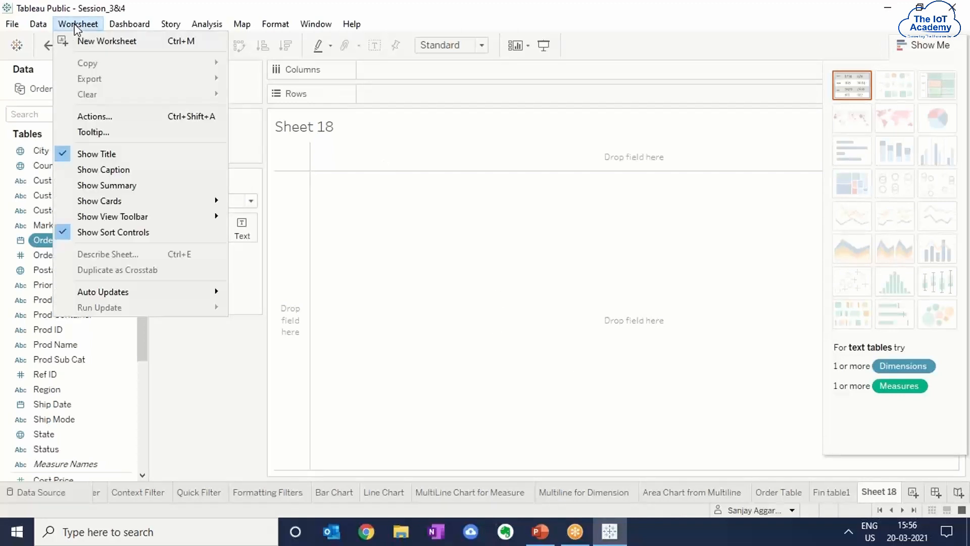
{"action": "left_click", "coordinate": [96, 25]}
{"action": "left_click", "coordinate": [126, 25]}
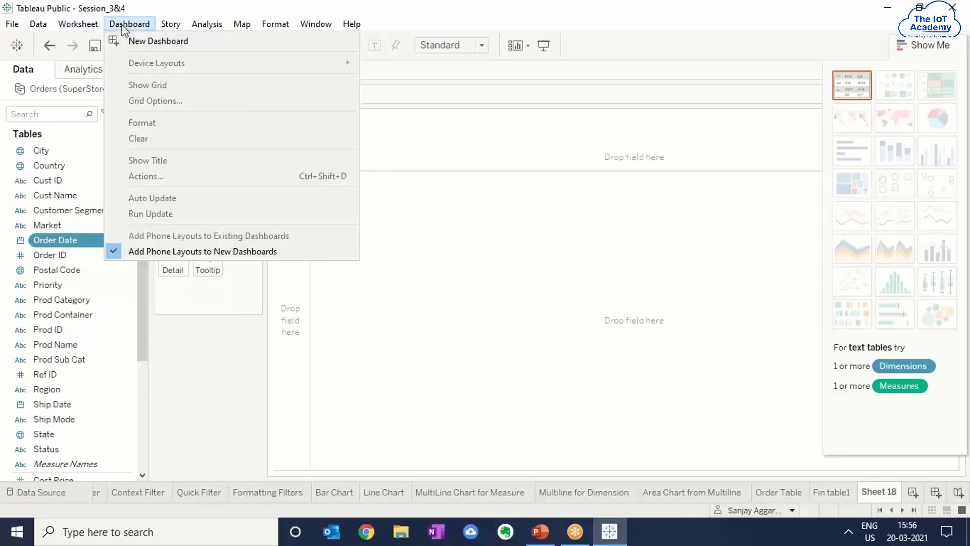
{"action": "left_click", "coordinate": [124, 27]}
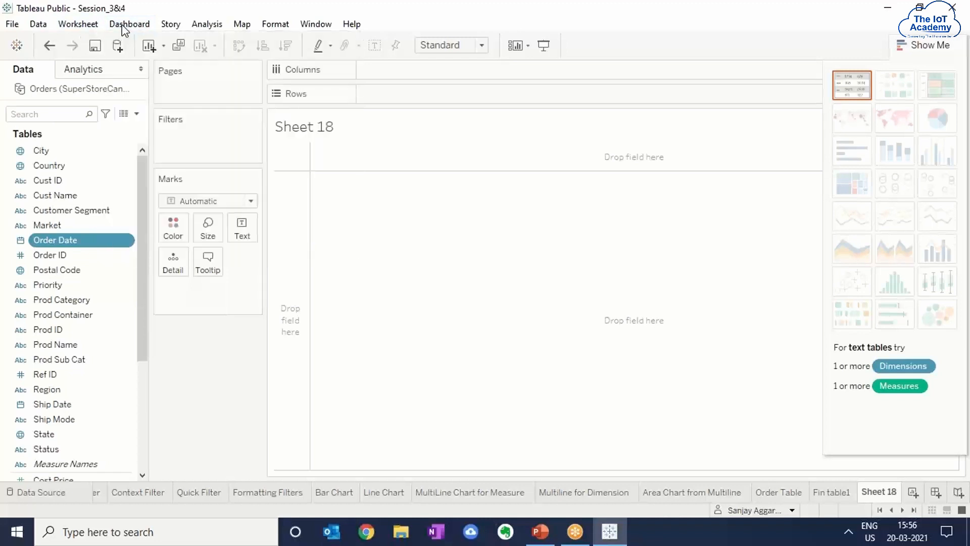
{"action": "left_click", "coordinate": [170, 25]}
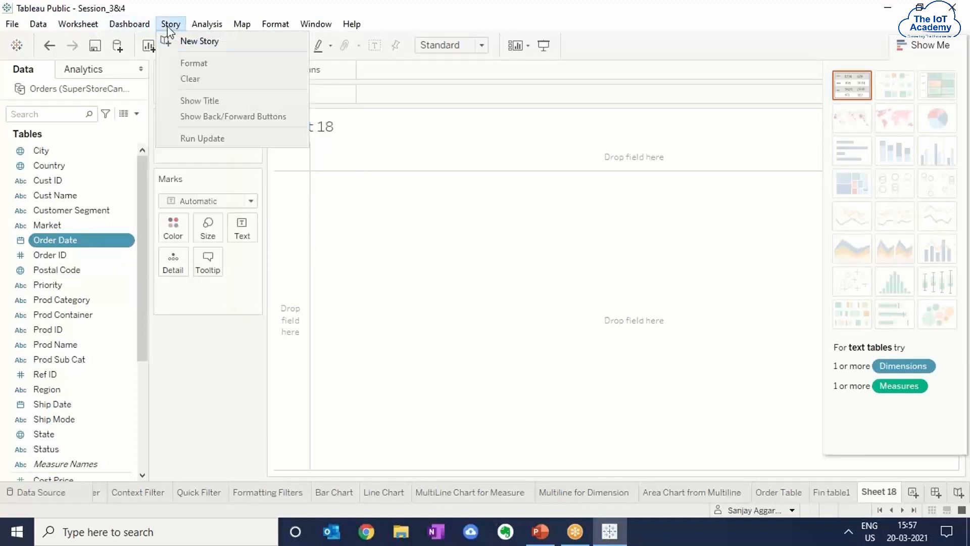
{"action": "left_click", "coordinate": [140, 28]}
{"action": "left_click", "coordinate": [140, 28]}
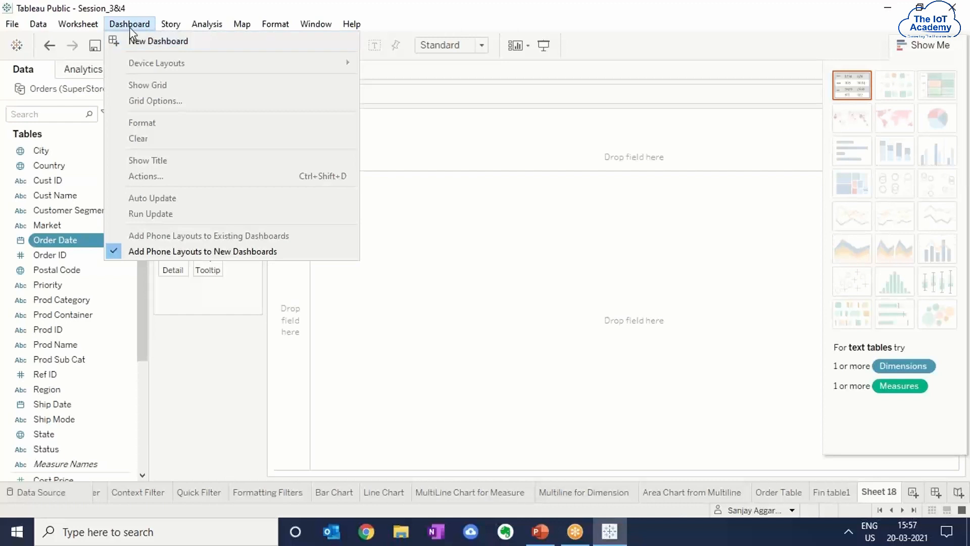
{"action": "left_click", "coordinate": [130, 26]}
{"action": "left_click", "coordinate": [91, 28]}
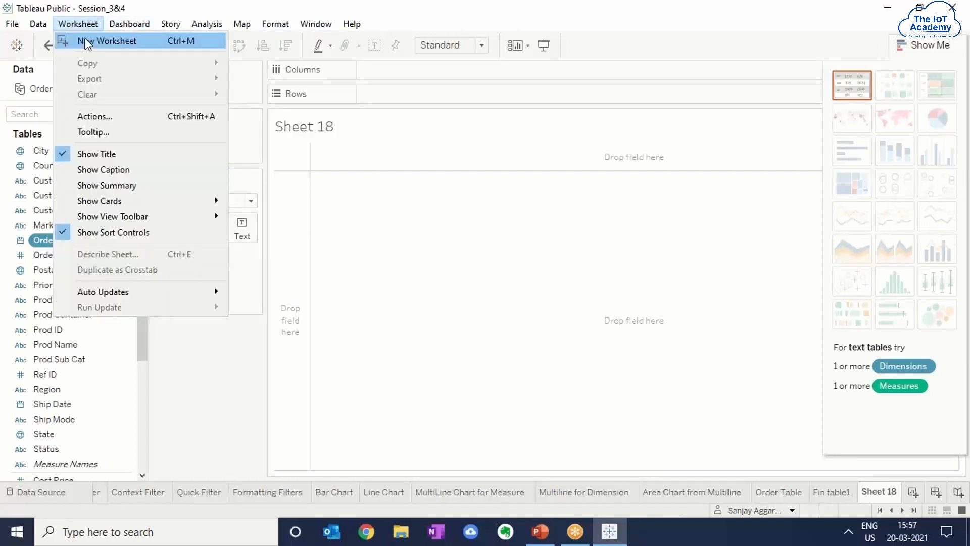
{"action": "left_click", "coordinate": [86, 25]}
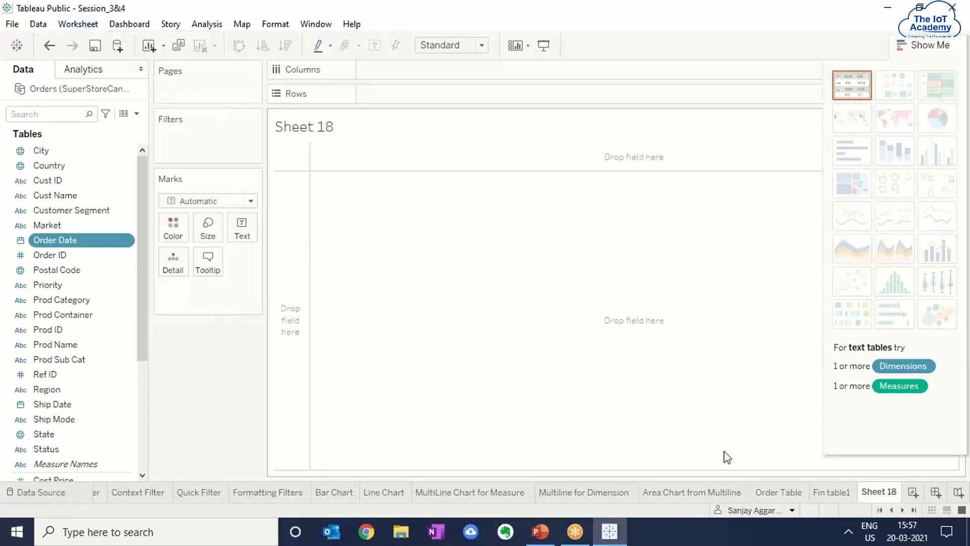
Step: Rename the new blank worksheet, Sheet 18, as Fin table2
{"action": "right_click", "coordinate": [883, 495]}
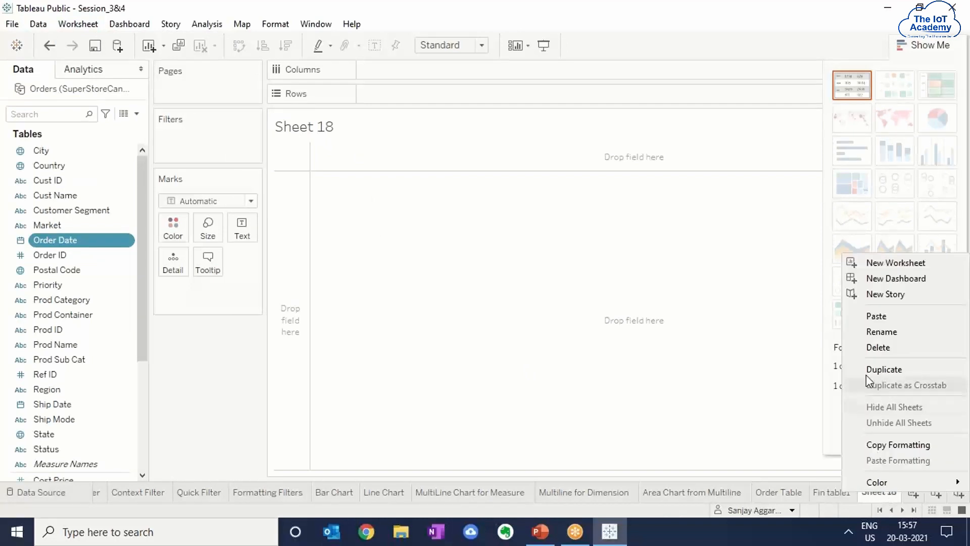
{"action": "left_click", "coordinate": [872, 335]}
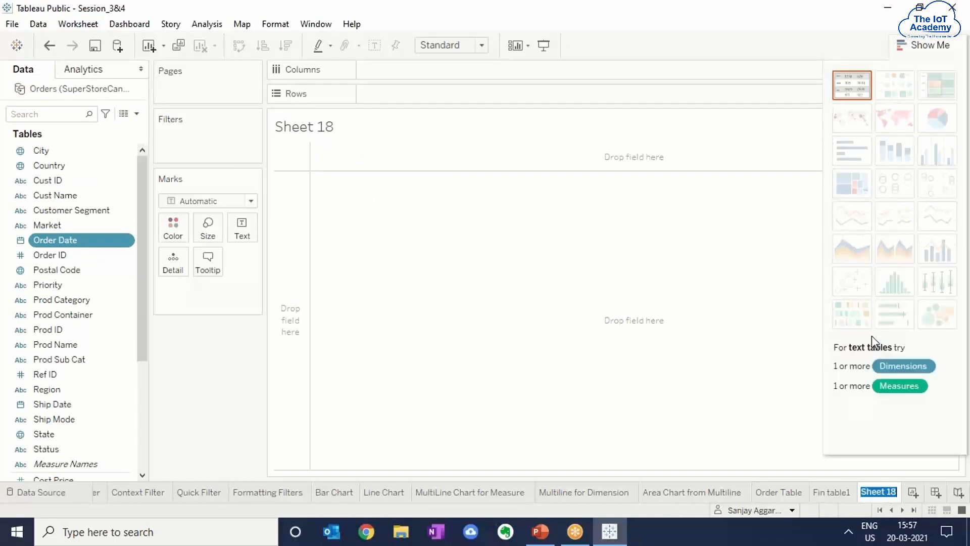
{"action": "type", "text": "Fin table3"}
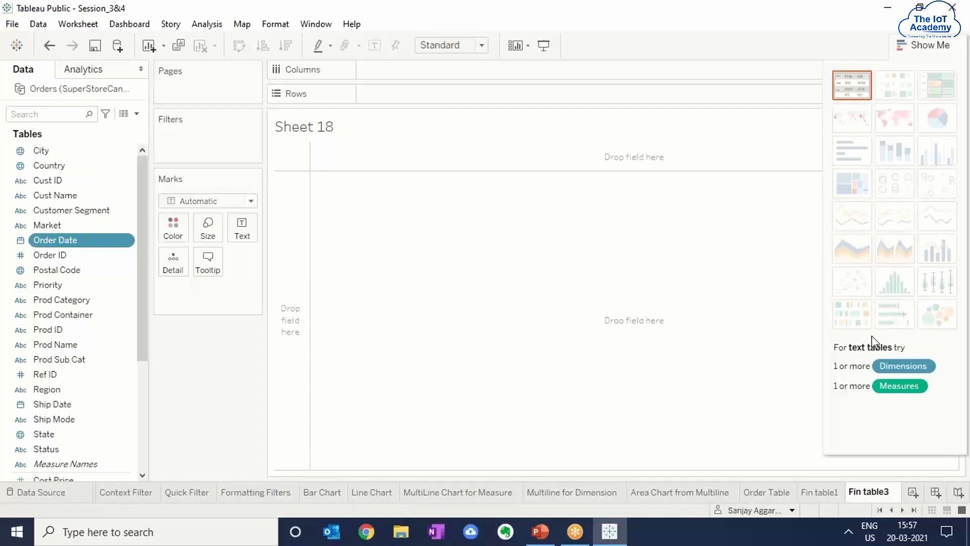
{"action": "key", "text": "BackSpace"}
{"action": "type", "text": "2"}
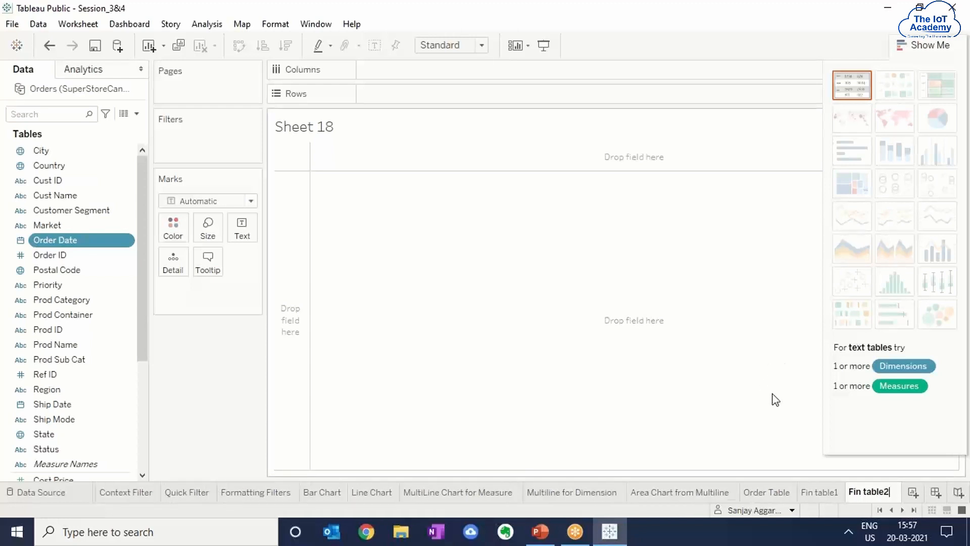
{"action": "left_click", "coordinate": [480, 310]}
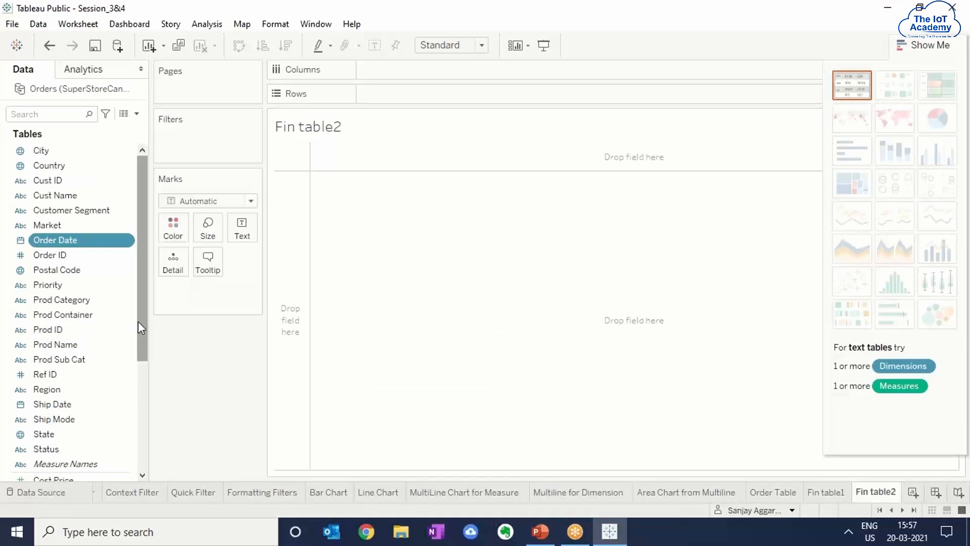
Step: Examine the dimensions and measures of the Orders data source, including the generated Measure Names and Measure Values fields
{"action": "left_click_drag", "start_coordinate": [145, 326], "coordinate": [145, 386]}
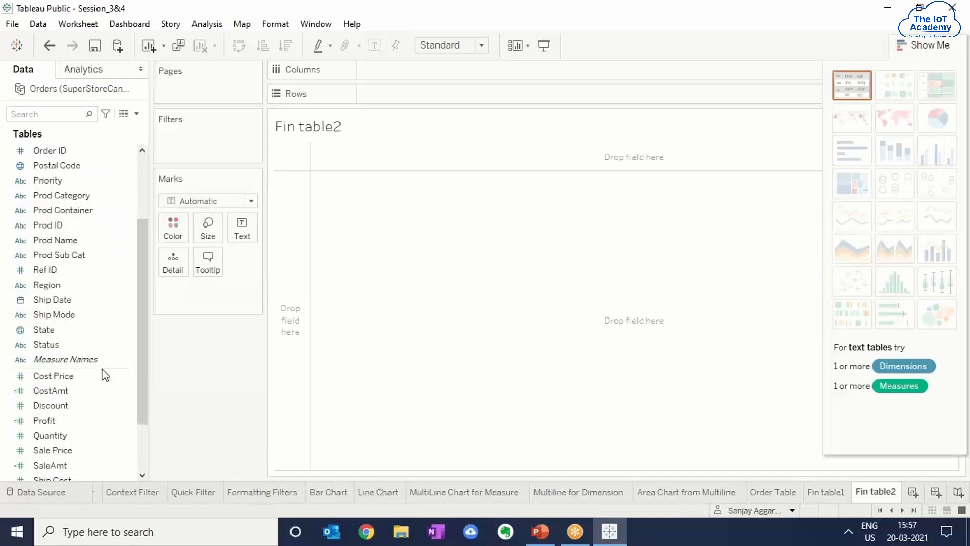
{"action": "left_click_drag", "start_coordinate": [141, 353], "coordinate": [141, 426]}
{"action": "scroll", "coordinate": [94, 465], "scroll_direction": "up", "scroll_amount": 5}
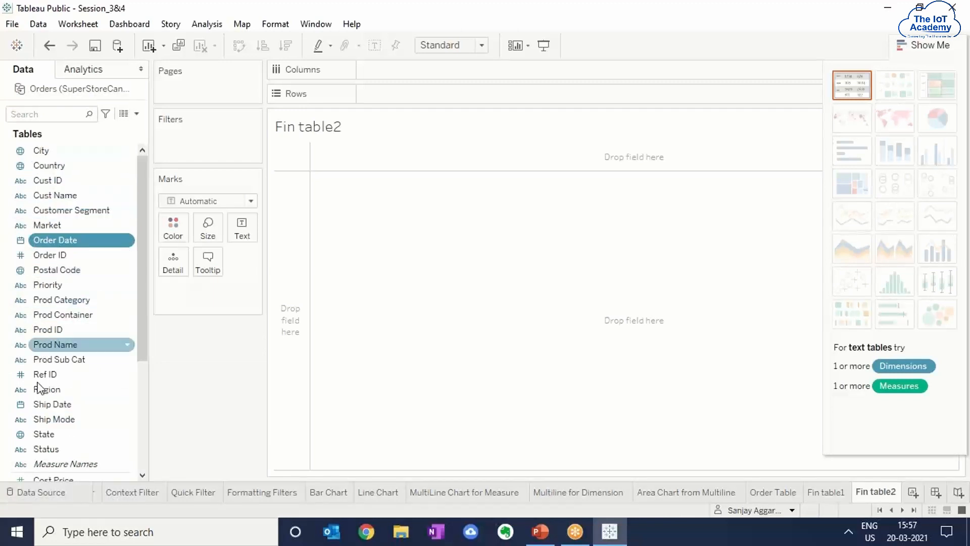
{"action": "left_click_drag", "start_coordinate": [138, 348], "coordinate": [141, 409]}
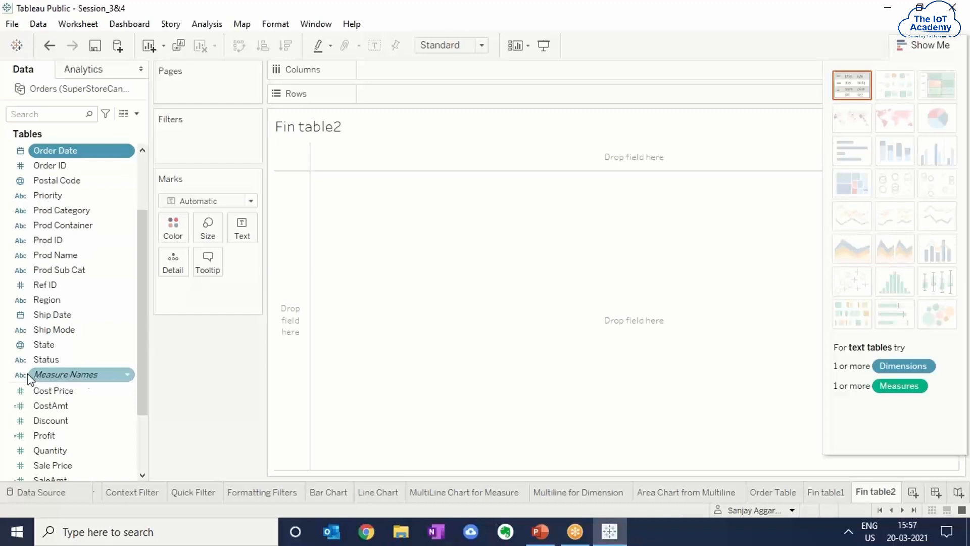
{"action": "left_click_drag", "start_coordinate": [142, 369], "coordinate": [144, 427]}
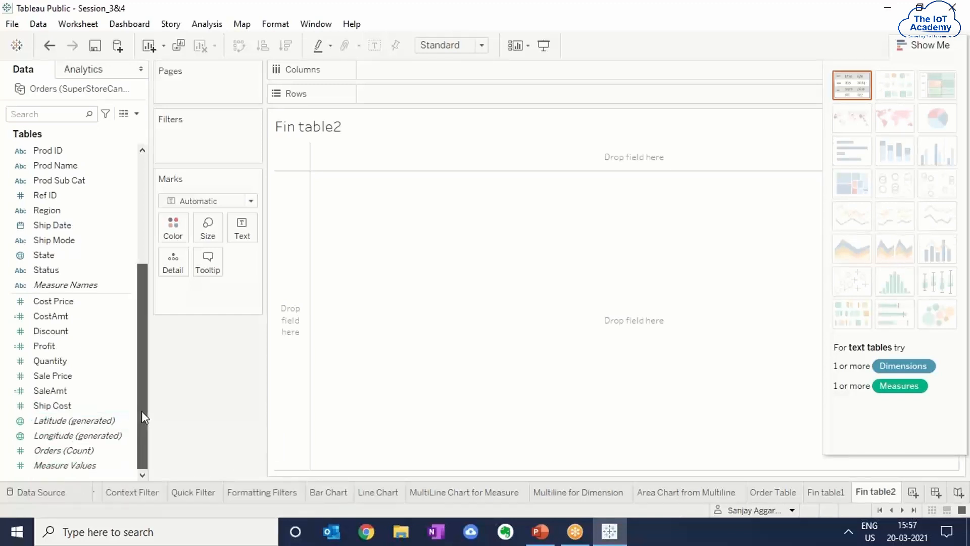
{"action": "left_click_drag", "start_coordinate": [142, 411], "coordinate": [133, 280]}
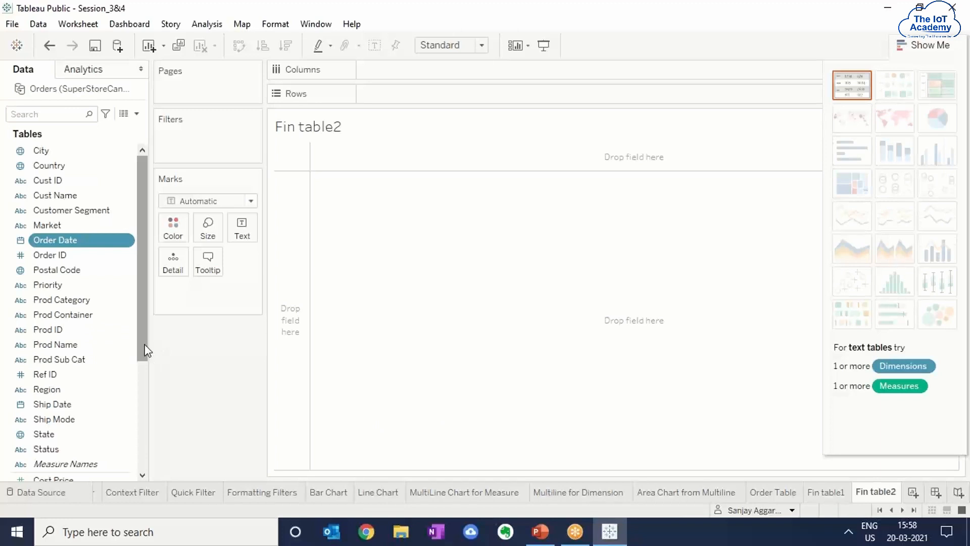
{"action": "left_click_drag", "start_coordinate": [145, 347], "coordinate": [153, 411]}
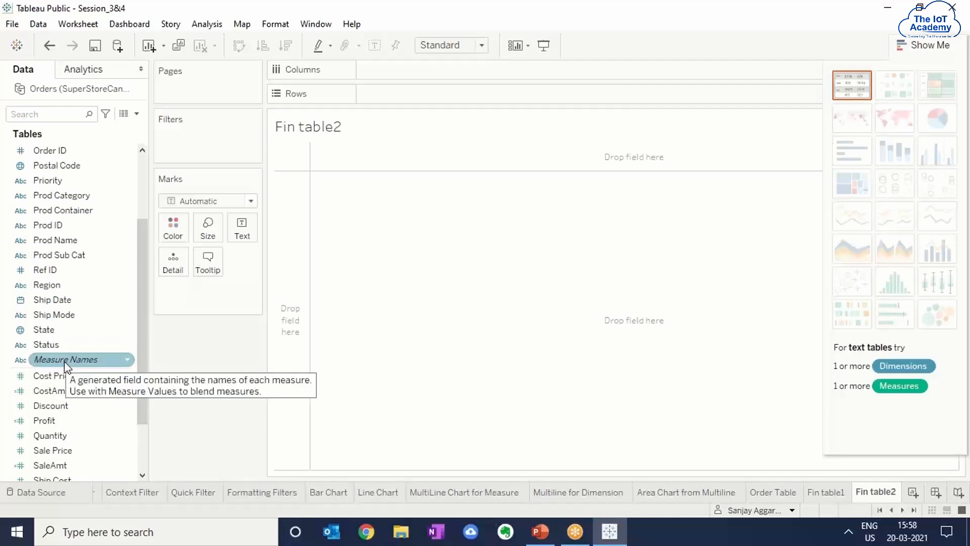
{"action": "left_click_drag", "start_coordinate": [68, 360], "coordinate": [91, 334]}
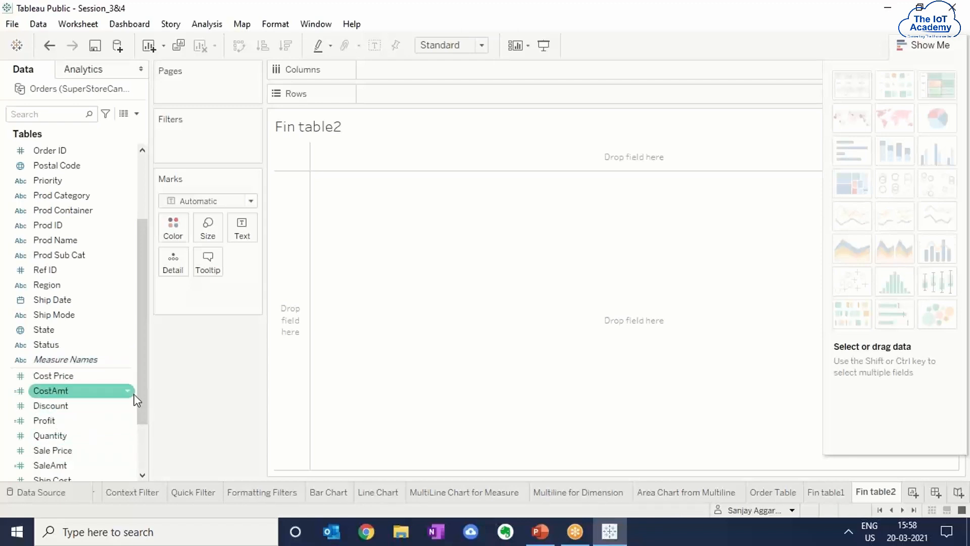
{"action": "left_click_drag", "start_coordinate": [140, 389], "coordinate": [146, 452]}
{"action": "left_click", "coordinate": [56, 464]}
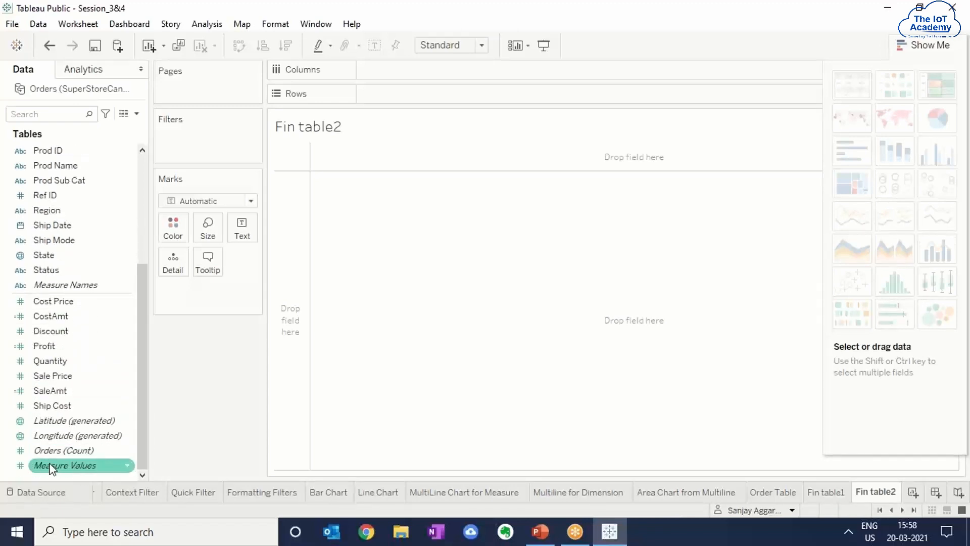
{"action": "left_click", "coordinate": [66, 450]}
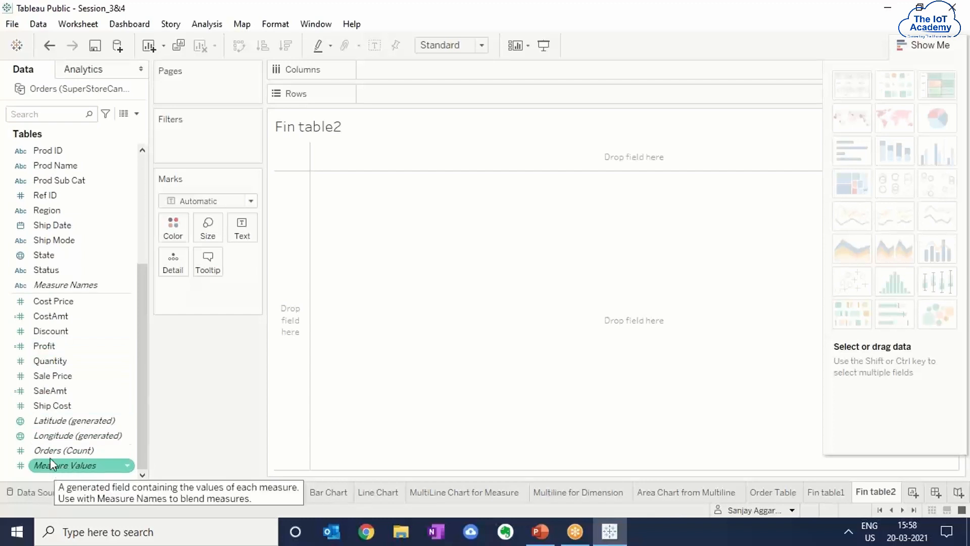
Step: Add Order Date by year to the rows of Fin table2
{"action": "left_click_drag", "start_coordinate": [139, 356], "coordinate": [147, 225]}
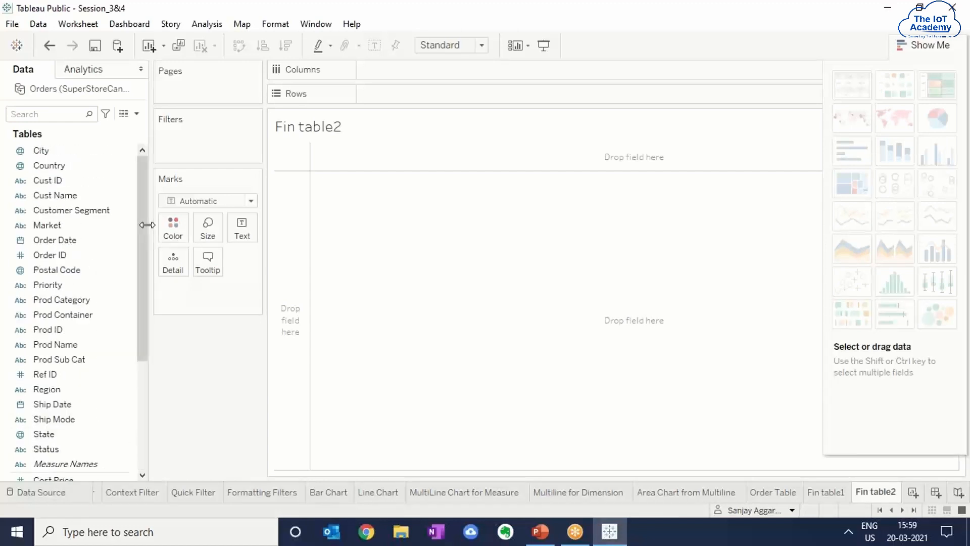
{"action": "left_click", "coordinate": [72, 242]}
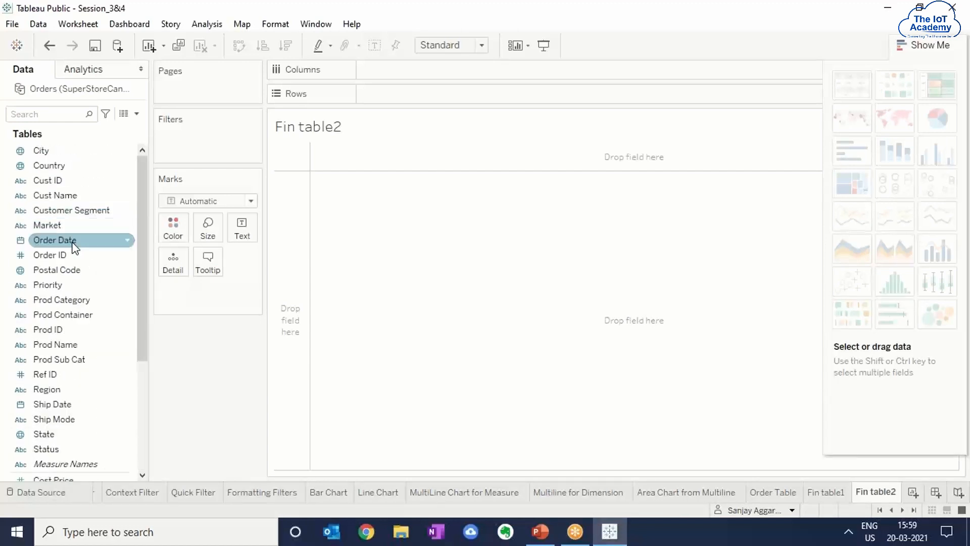
{"action": "left_click_drag", "start_coordinate": [74, 248], "coordinate": [405, 96]}
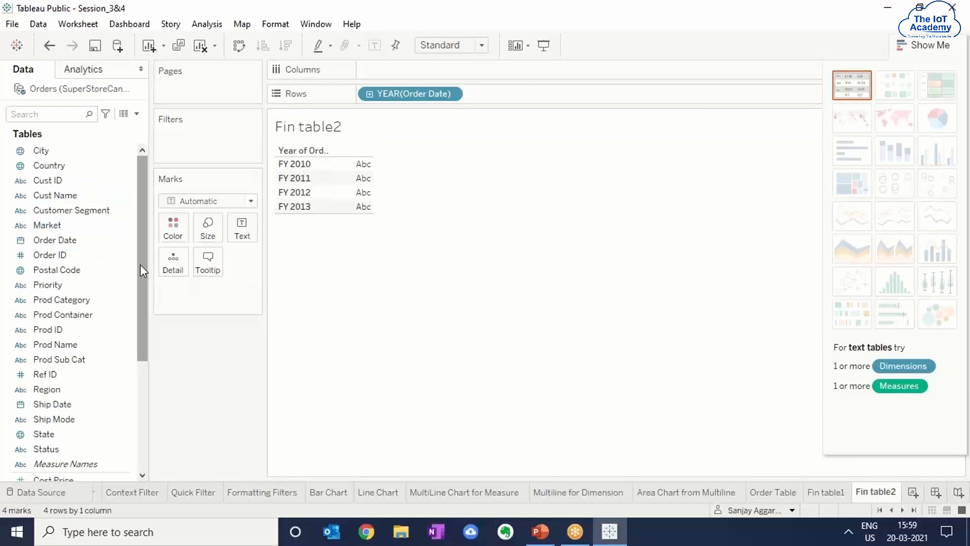
Step: Filter Fin table2 by Measure Names, keeping only CostAmt, Profit and SaleAmt
{"action": "left_click_drag", "start_coordinate": [143, 270], "coordinate": [147, 316]}
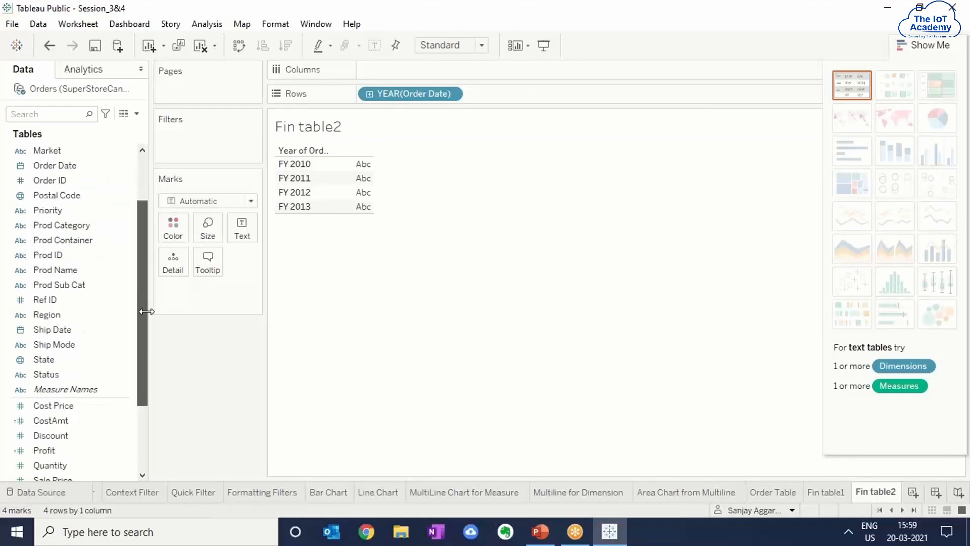
{"action": "left_click_drag", "start_coordinate": [78, 397], "coordinate": [203, 136]}
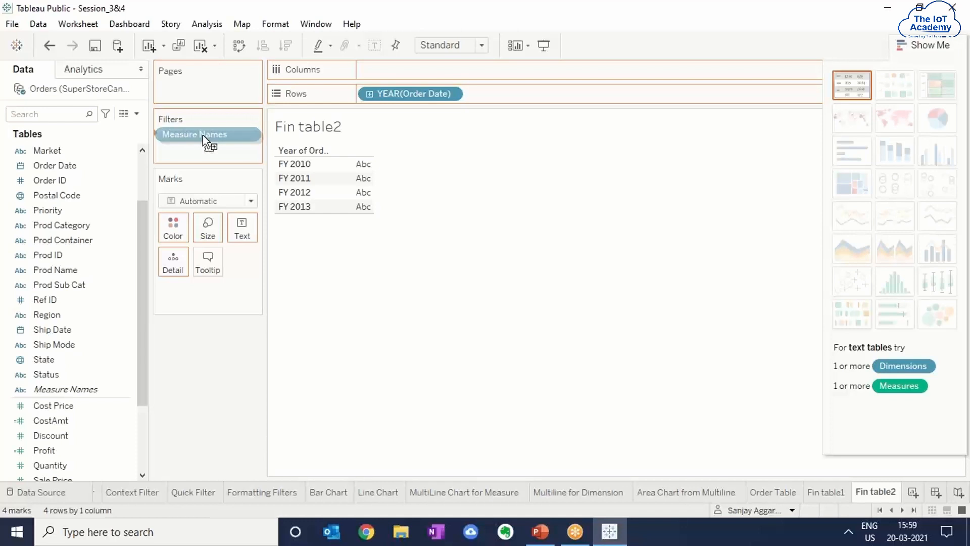
{"action": "left_click_drag", "start_coordinate": [203, 135], "coordinate": [206, 139]}
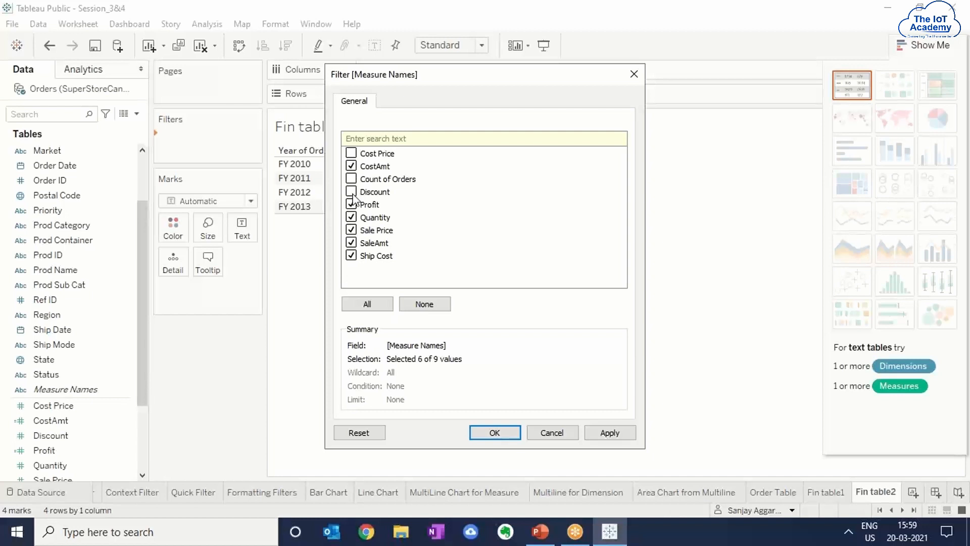
{"action": "left_click", "coordinate": [351, 219]}
{"action": "left_click", "coordinate": [604, 433]}
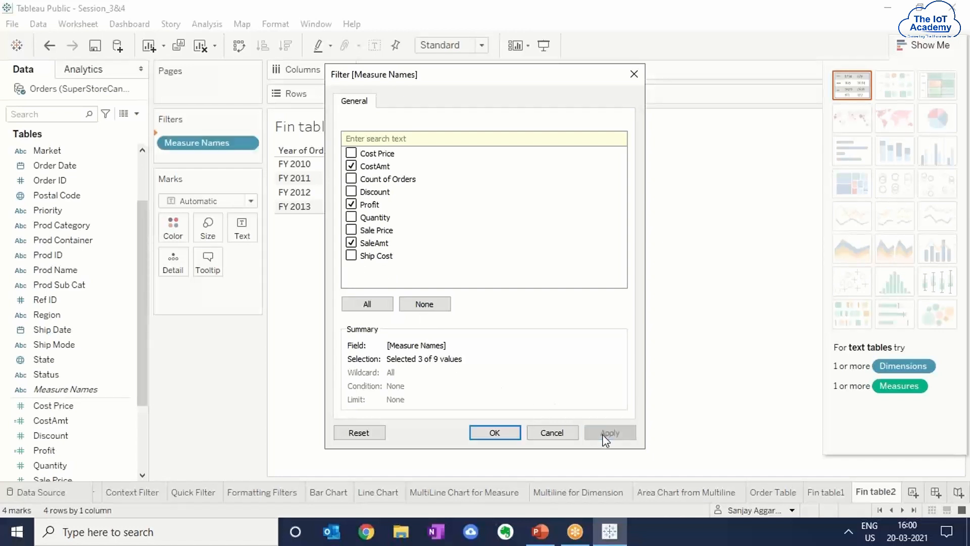
{"action": "left_click", "coordinate": [494, 433]}
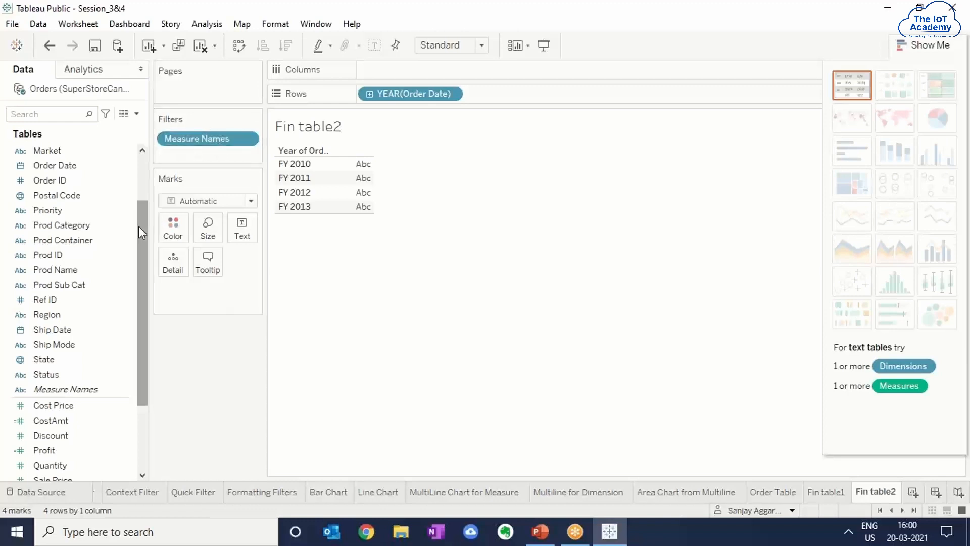
Step: Add Measure Values to the columns of Fin table2 and convert the view to a text table
{"action": "scroll", "coordinate": [145, 249], "scroll_direction": "down", "scroll_amount": 1}
{"action": "left_click_drag", "start_coordinate": [146, 248], "coordinate": [147, 310]}
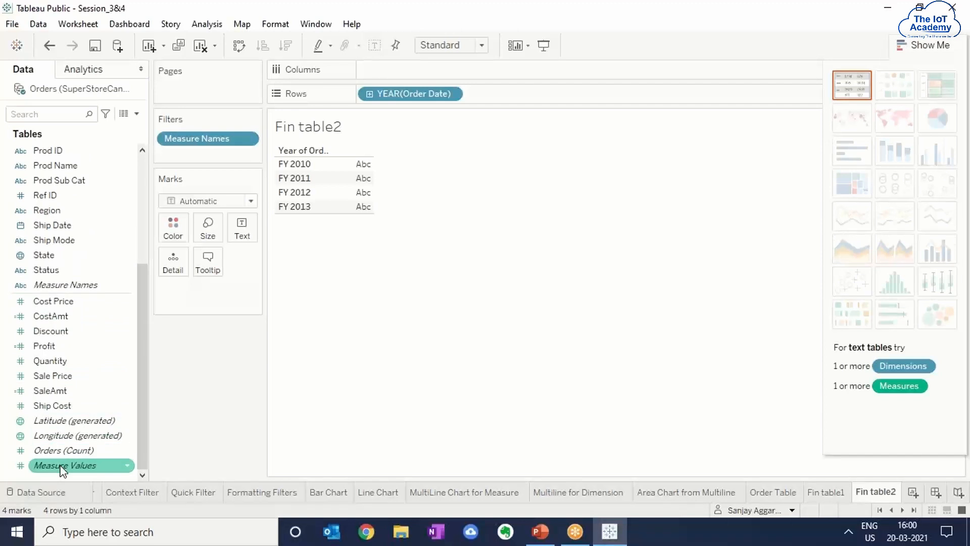
{"action": "left_click_drag", "start_coordinate": [62, 470], "coordinate": [400, 72]}
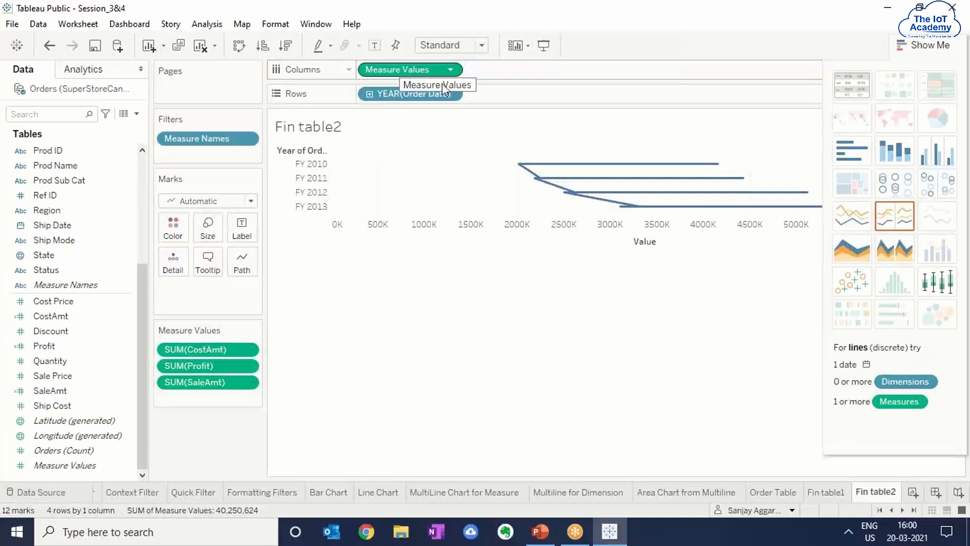
{"action": "left_click", "coordinate": [853, 87]}
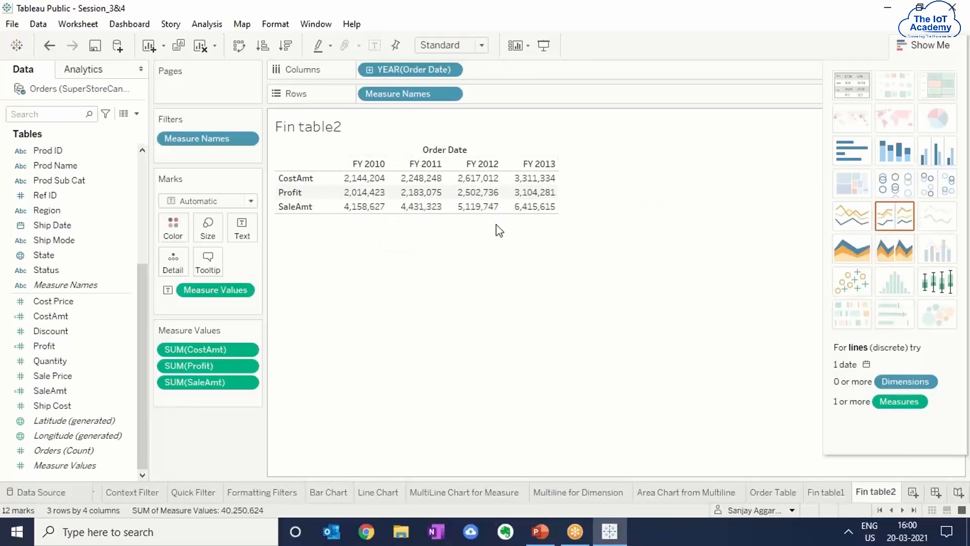
Step: Review which measures are selected in the Measure Names filter without changing the selection
{"action": "right_click", "coordinate": [215, 141]}
{"action": "left_click", "coordinate": [247, 148]}
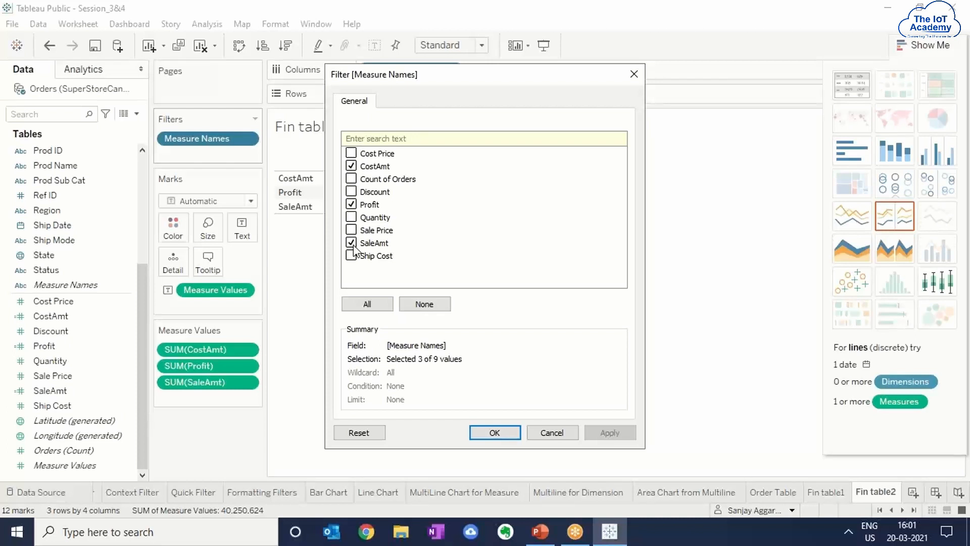
{"action": "left_click", "coordinate": [495, 433]}
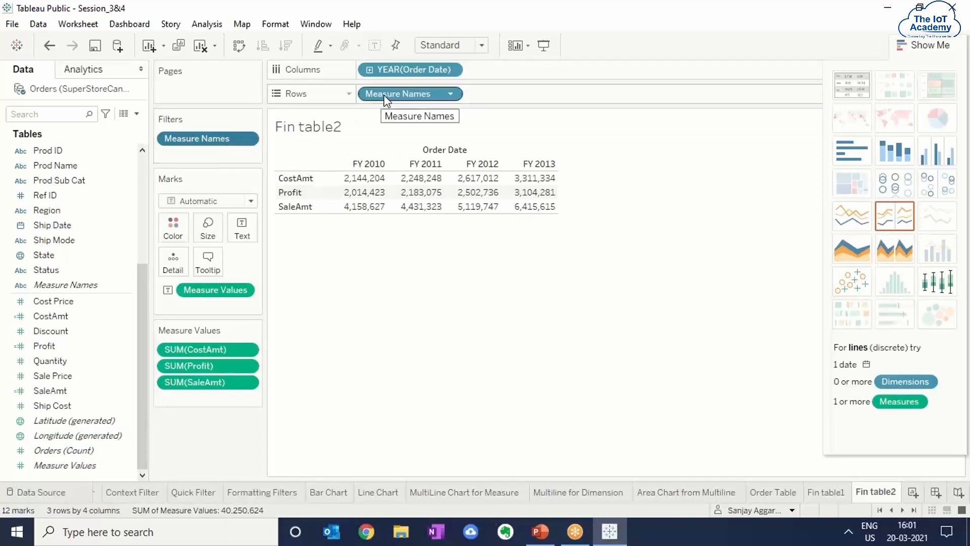
{"action": "right_click", "coordinate": [198, 142]}
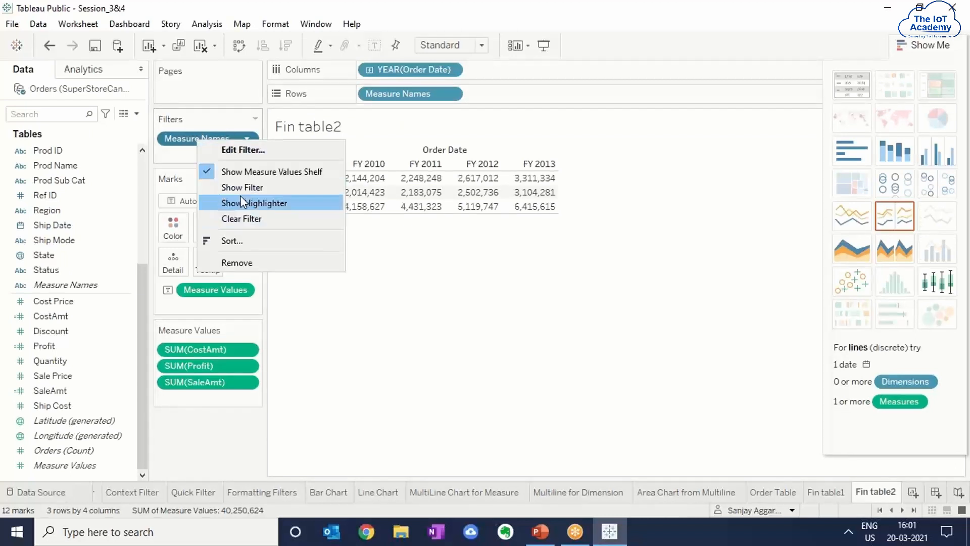
{"action": "left_click", "coordinate": [244, 150]}
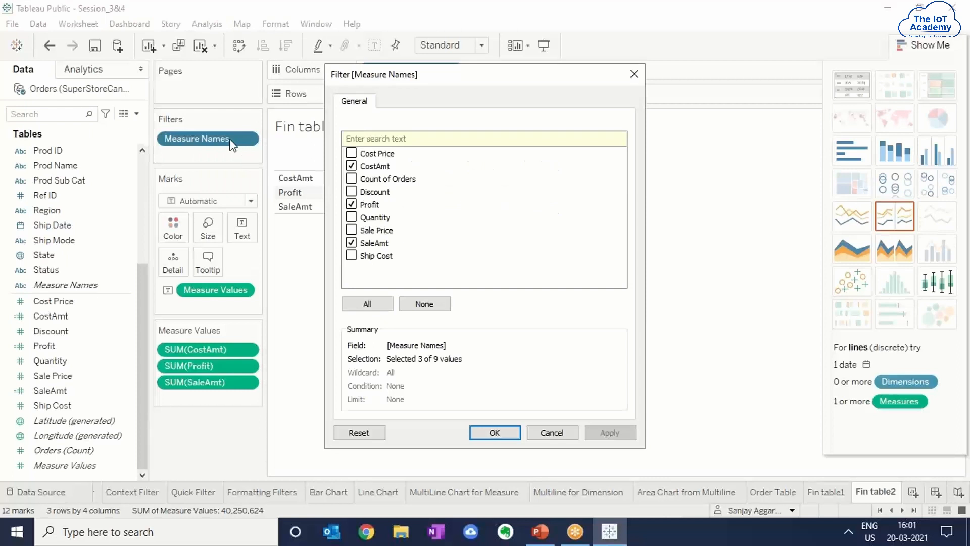
{"action": "left_click", "coordinate": [552, 433]}
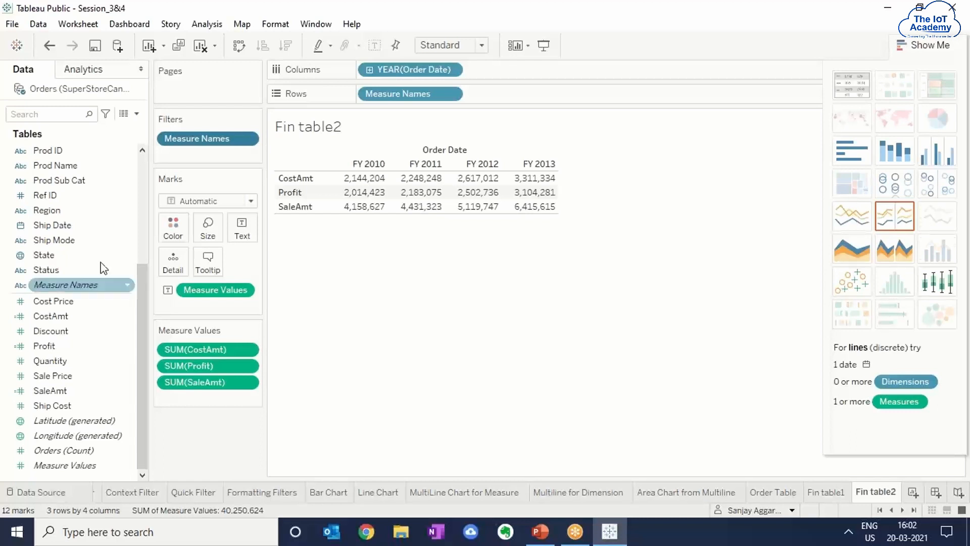
Step: Swap the rows and columns of Fin table2 and expand the Order Date years into quarters
{"action": "left_click", "coordinate": [239, 46]}
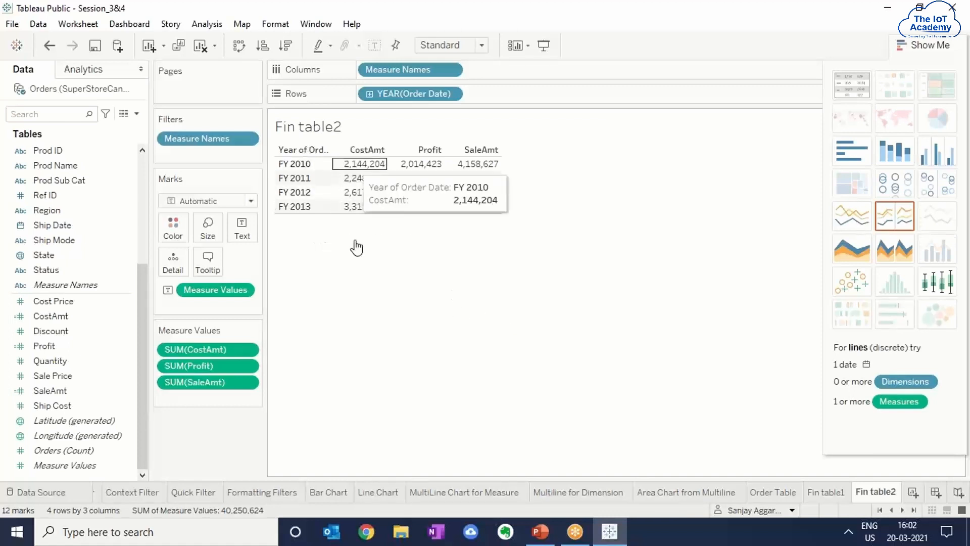
{"action": "left_click", "coordinate": [370, 94]}
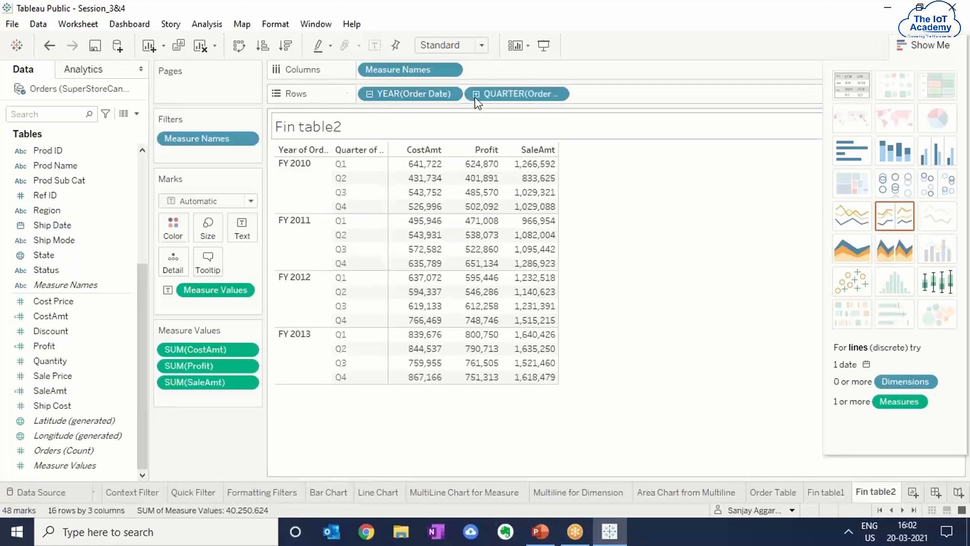
Step: Break the Order Date quarters in Fin table2 down into months, remove the quarter level from the rows, and widen the measure columns
{"action": "left_click", "coordinate": [475, 95]}
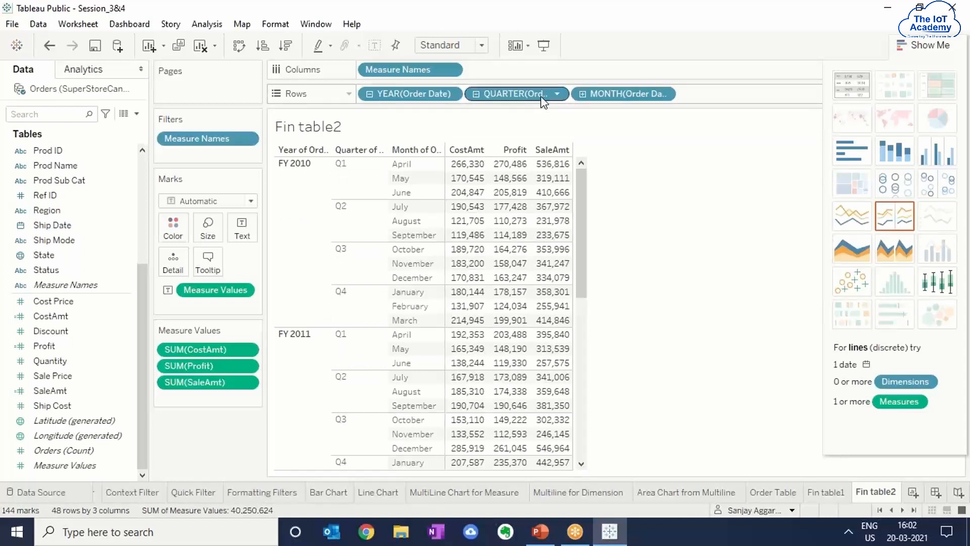
{"action": "left_click", "coordinate": [555, 94]}
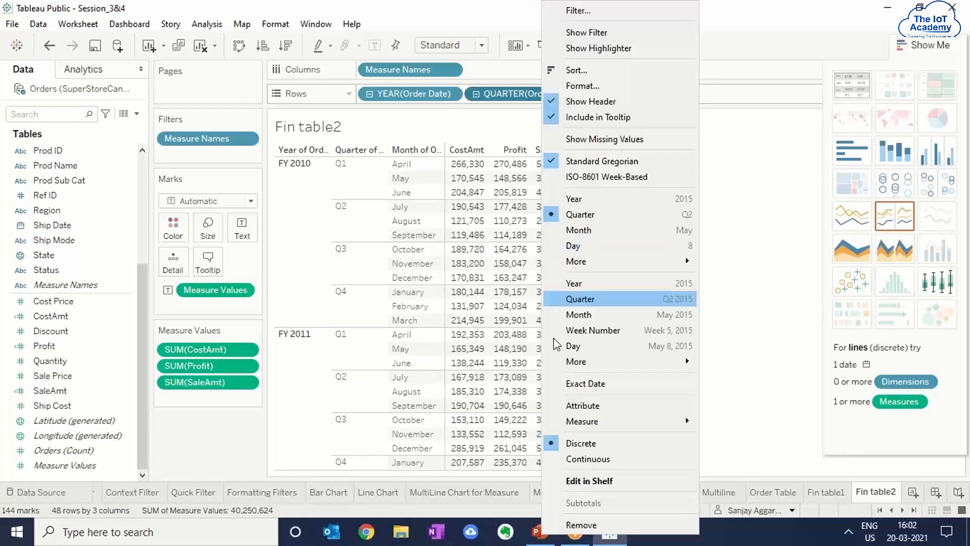
{"action": "left_click", "coordinate": [578, 524]}
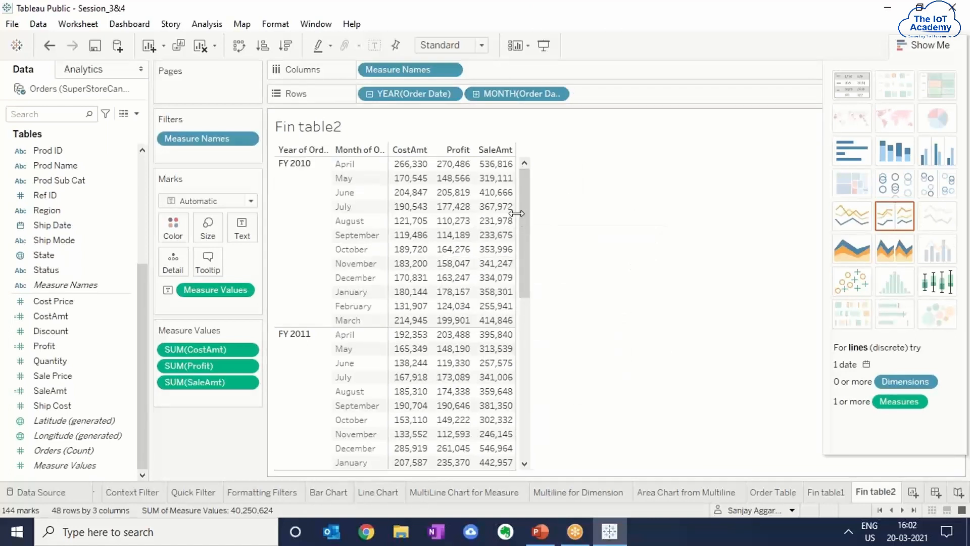
{"action": "left_click_drag", "start_coordinate": [517, 213], "coordinate": [558, 217]}
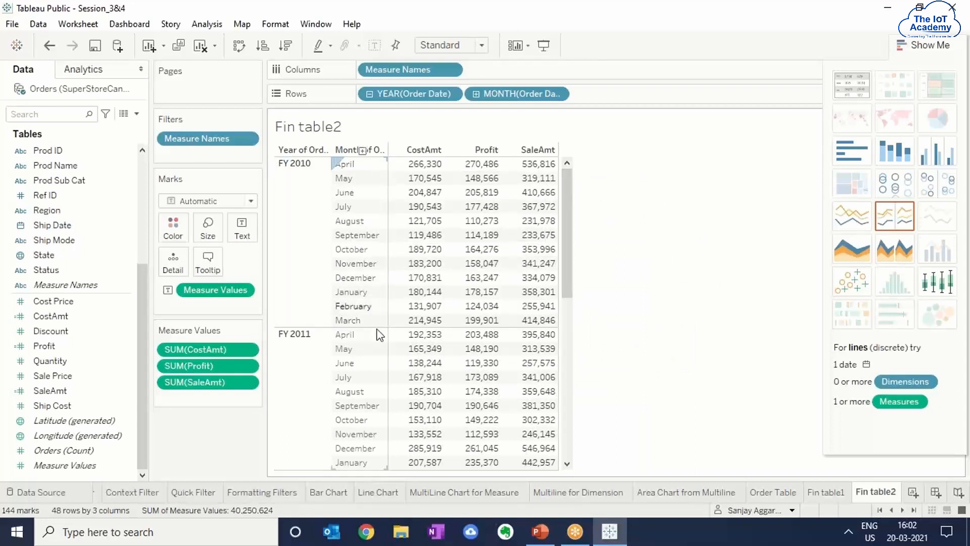
Step: Drill the Order Date months in Fin table2 down to individual days, look over the daily rows, and collapse them back to months
{"action": "mouse_move", "coordinate": [470, 208]}
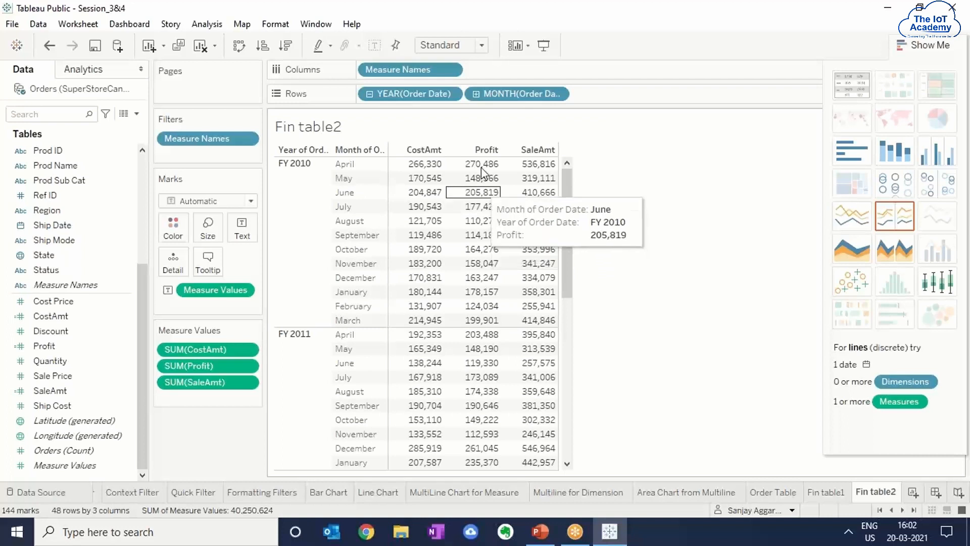
{"action": "left_click", "coordinate": [476, 95]}
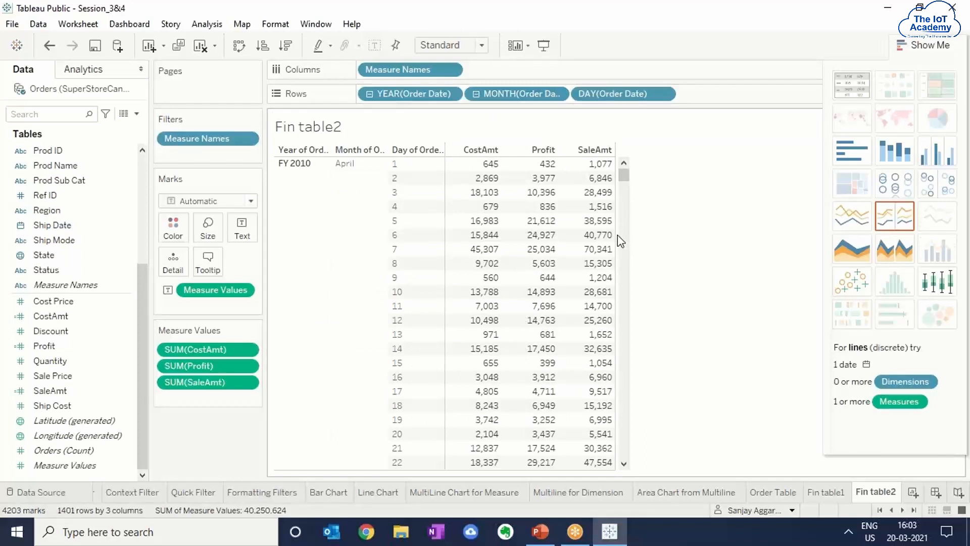
{"action": "mouse_move", "coordinate": [614, 236]}
{"action": "mouse_move", "coordinate": [627, 179]}
{"action": "left_mouse_down"}
{"action": "mouse_move", "coordinate": [647, 288]}
{"action": "mouse_move", "coordinate": [656, 455]}
{"action": "mouse_move", "coordinate": [659, 345]}
{"action": "mouse_move", "coordinate": [638, 166]}
{"action": "left_mouse_up"}
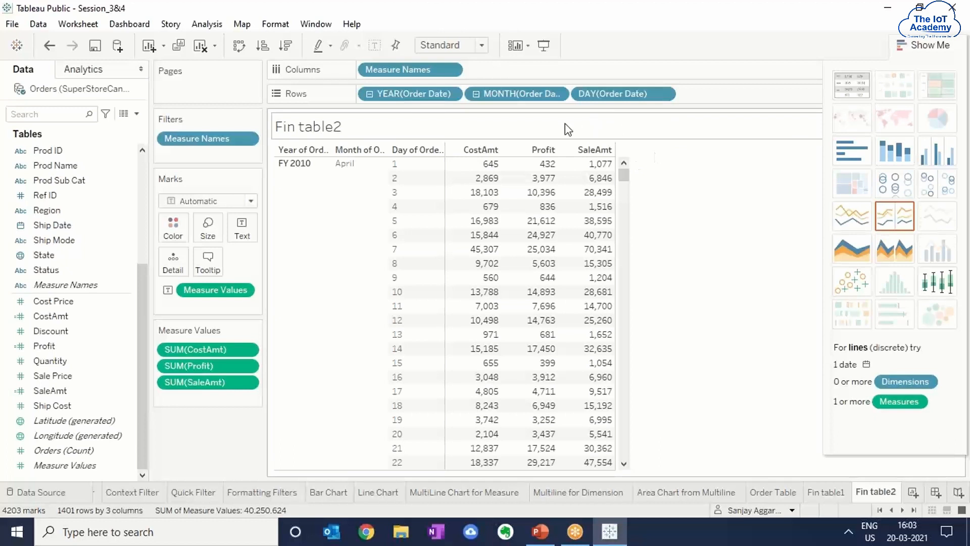
{"action": "left_click", "coordinate": [476, 96]}
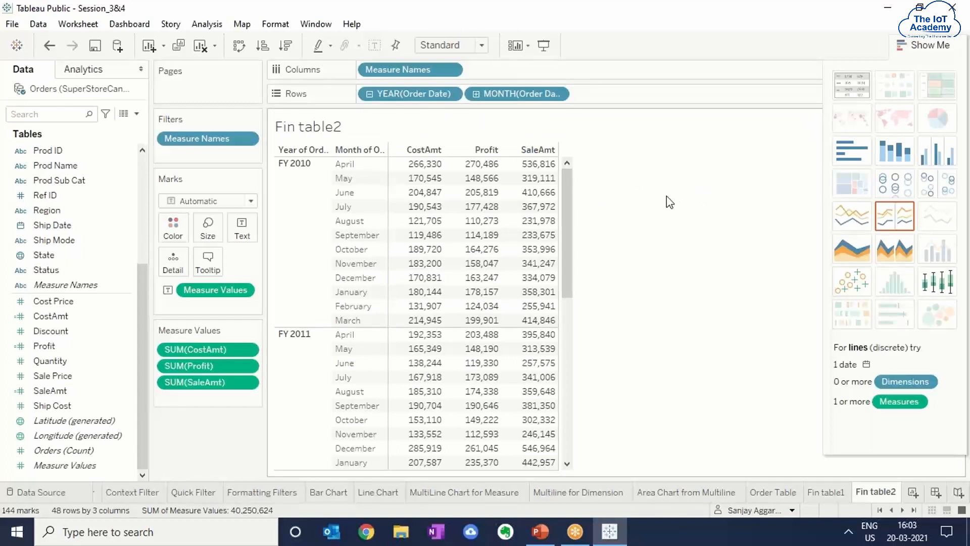
Step: Compare the layout and fields of Fin table1 with those of Fin table2, ending on Fin table2
{"action": "left_click", "coordinate": [820, 493]}
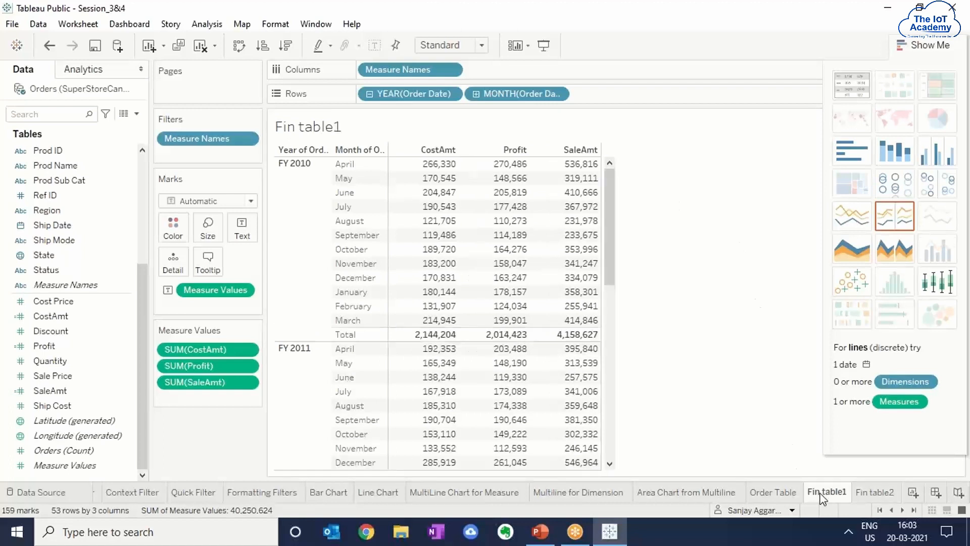
{"action": "left_click", "coordinate": [873, 492]}
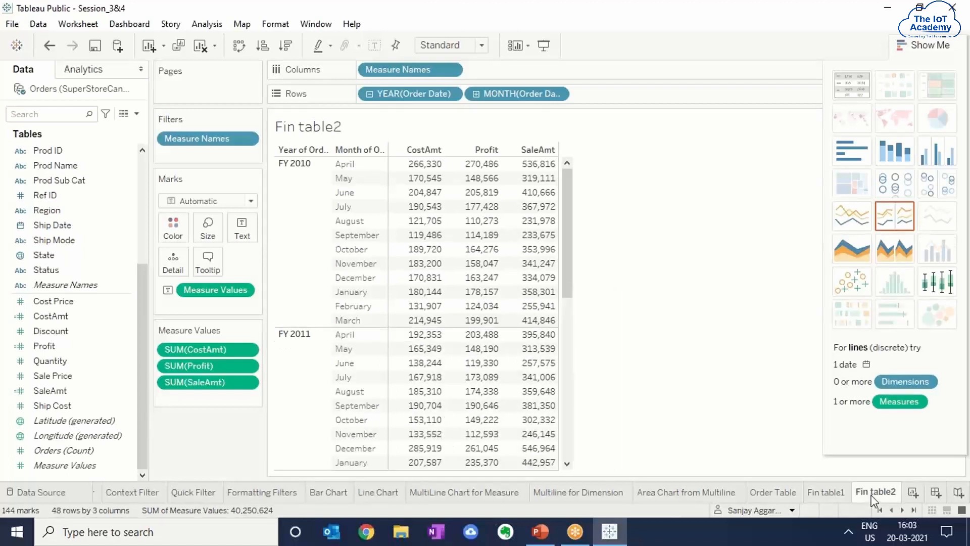
{"action": "left_click", "coordinate": [827, 493]}
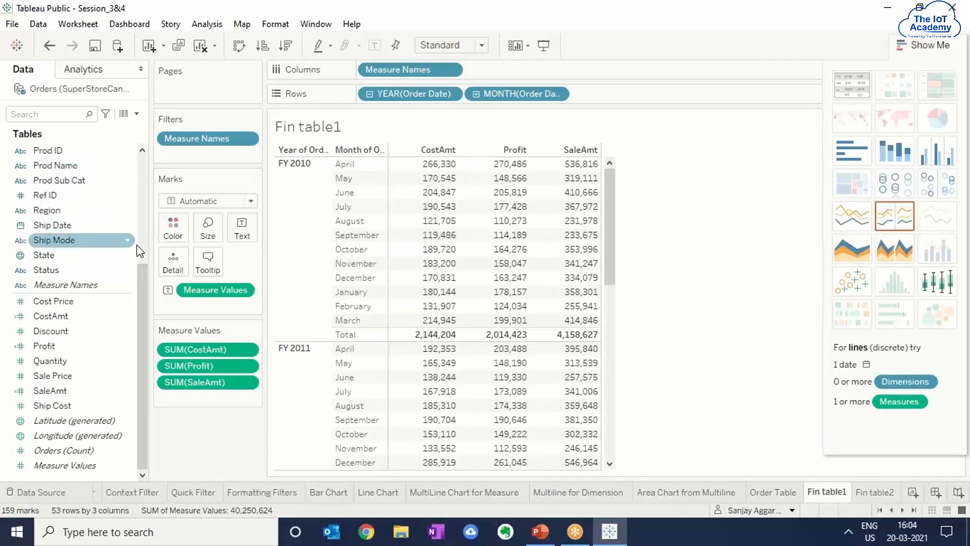
{"action": "mouse_move", "coordinate": [430, 198]}
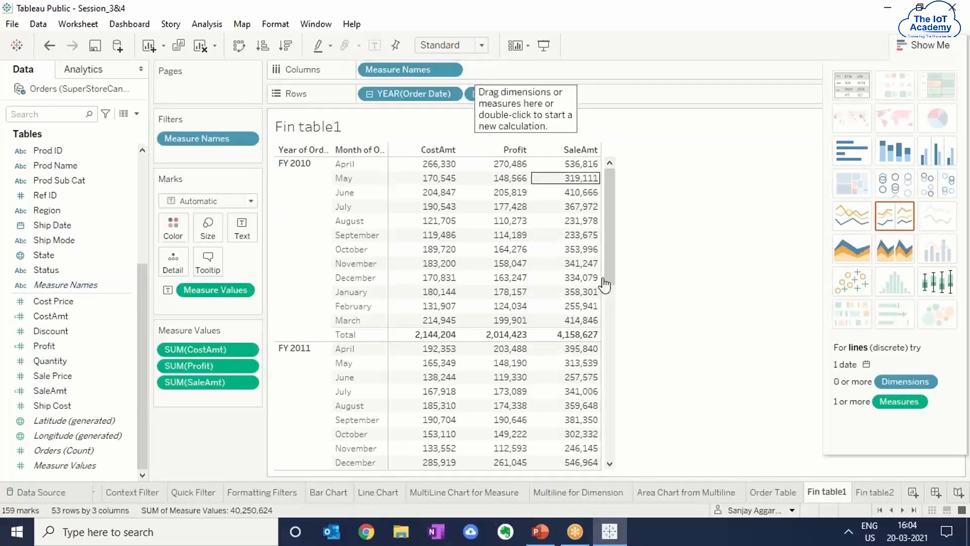
{"action": "left_click", "coordinate": [873, 494]}
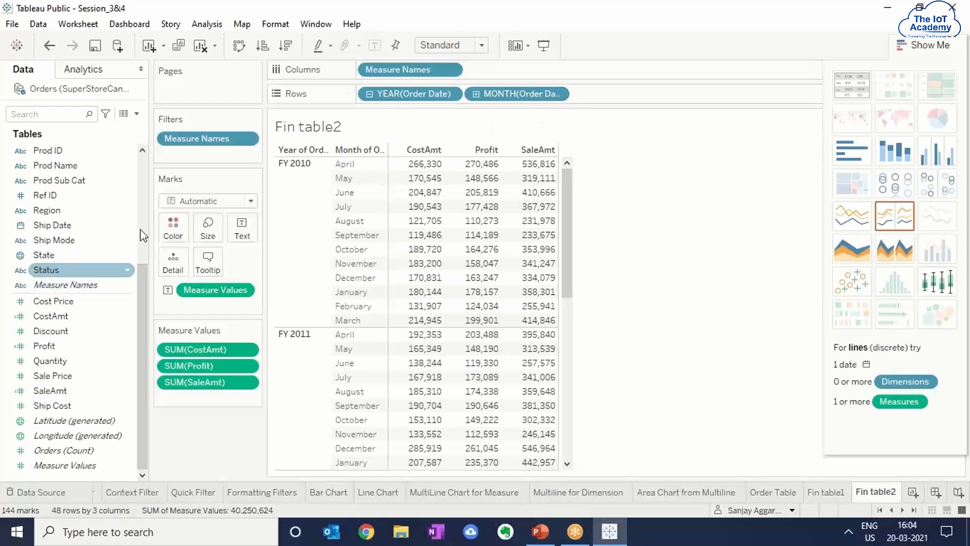
Step: Edit the Measure Names filter of Fin table2 to include Quantity
{"action": "right_click", "coordinate": [195, 144]}
{"action": "left_click", "coordinate": [232, 153]}
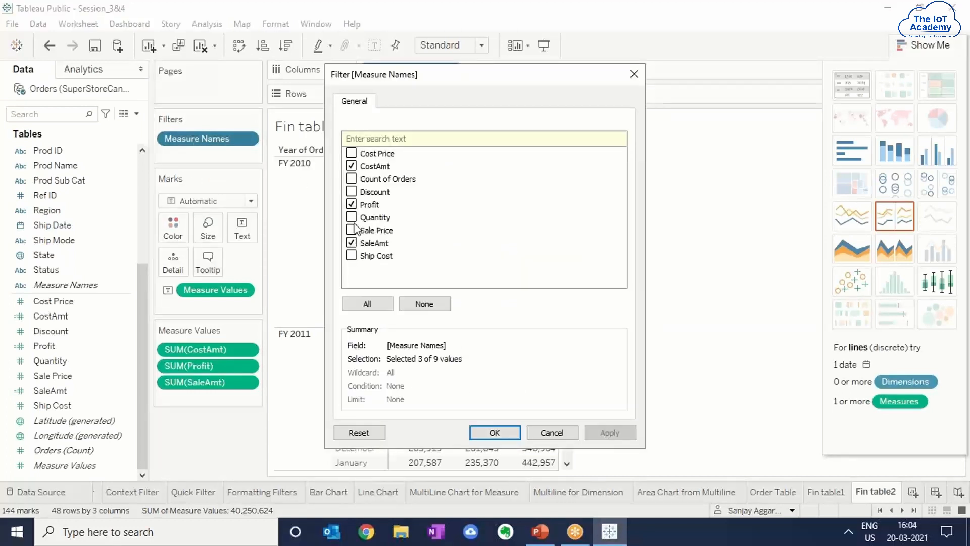
{"action": "left_click", "coordinate": [351, 217]}
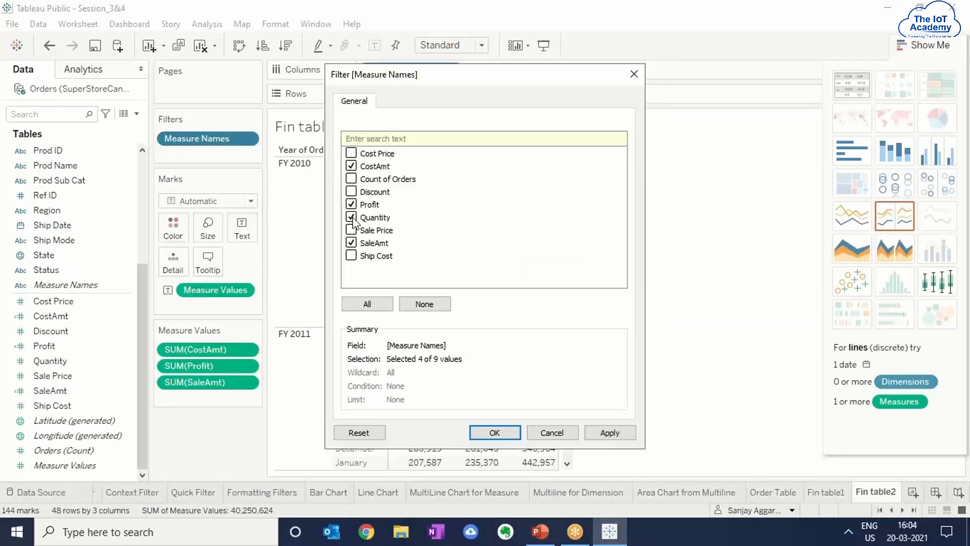
{"action": "left_click", "coordinate": [610, 433]}
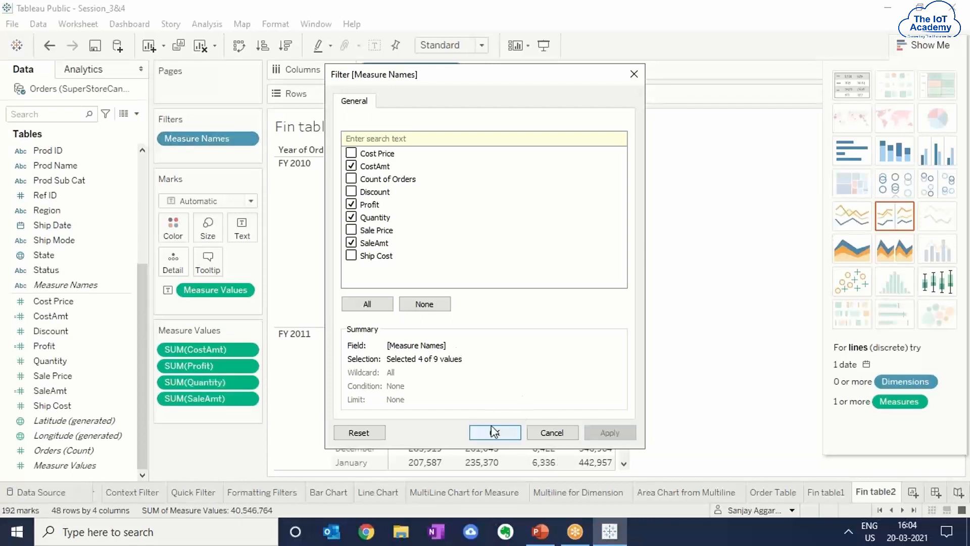
{"action": "left_click", "coordinate": [494, 433]}
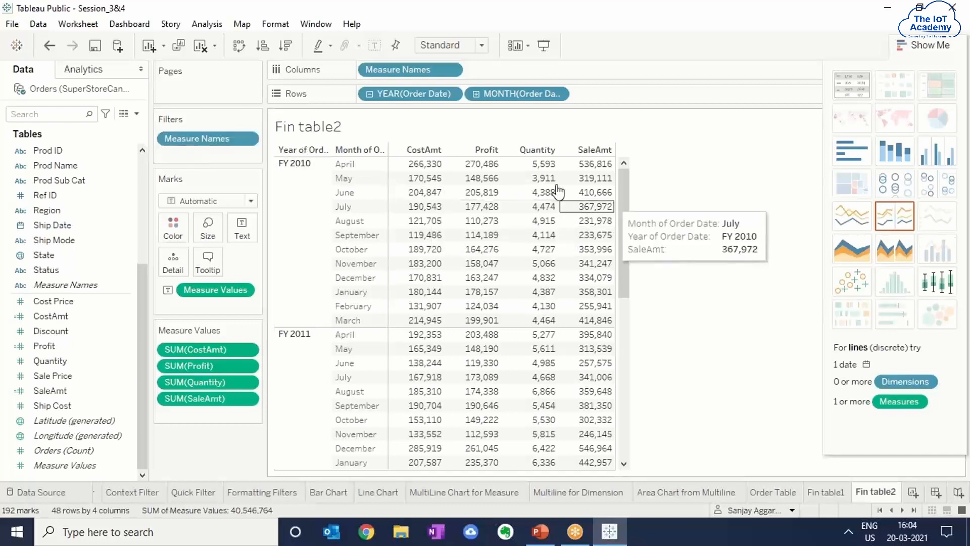
Step: Include Discount in the Measure Names filter of Fin table2 as well
{"action": "right_click", "coordinate": [221, 141]}
{"action": "left_click", "coordinate": [254, 152]}
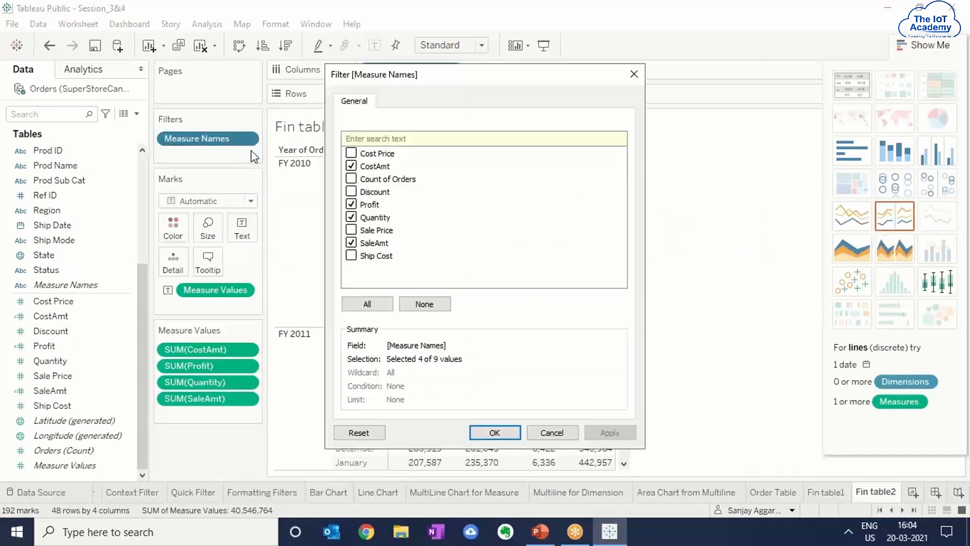
{"action": "left_click", "coordinate": [351, 192]}
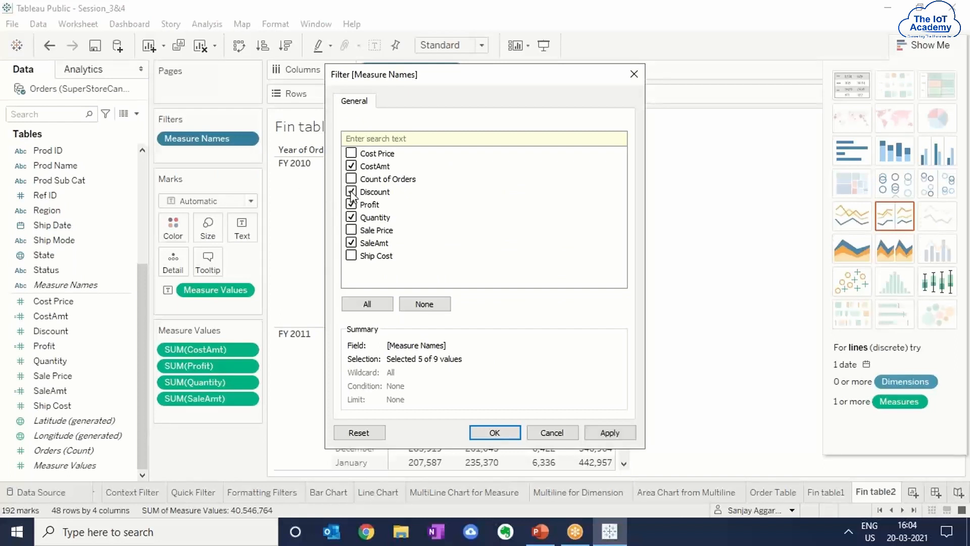
{"action": "left_click", "coordinate": [609, 434]}
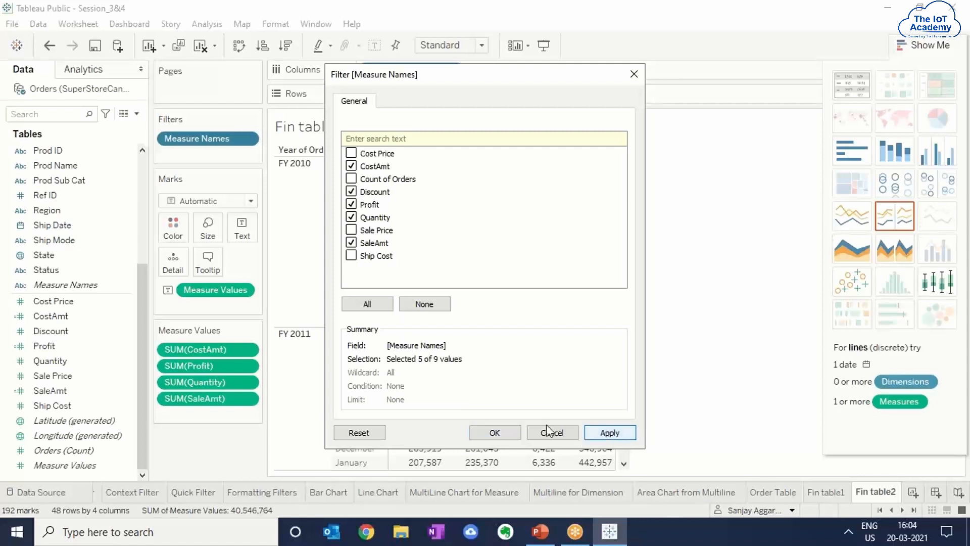
{"action": "left_click", "coordinate": [494, 433]}
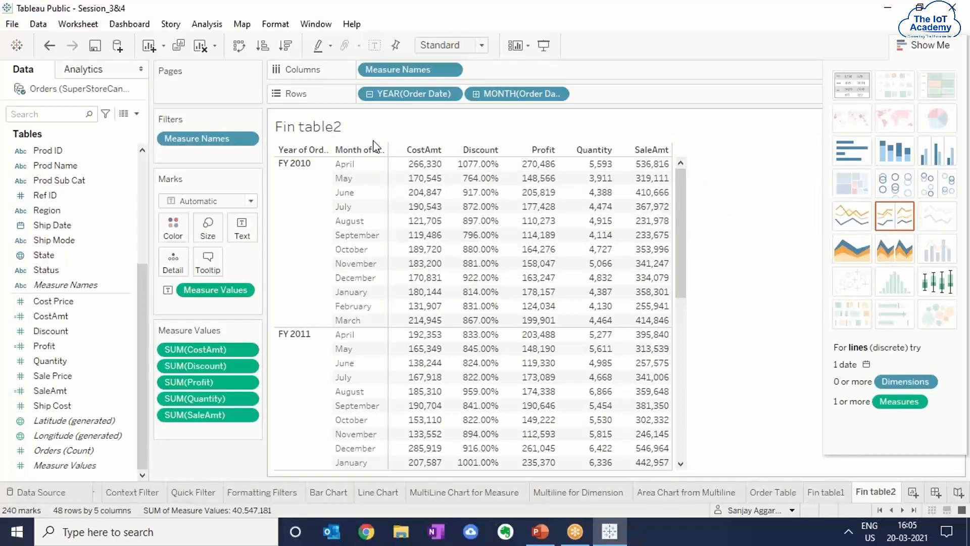
Step: Exclude Quantity and Discount from the Measure Names filter of Fin table2, keeping CostAmt, Profit and SaleAmt
{"action": "right_click", "coordinate": [216, 145]}
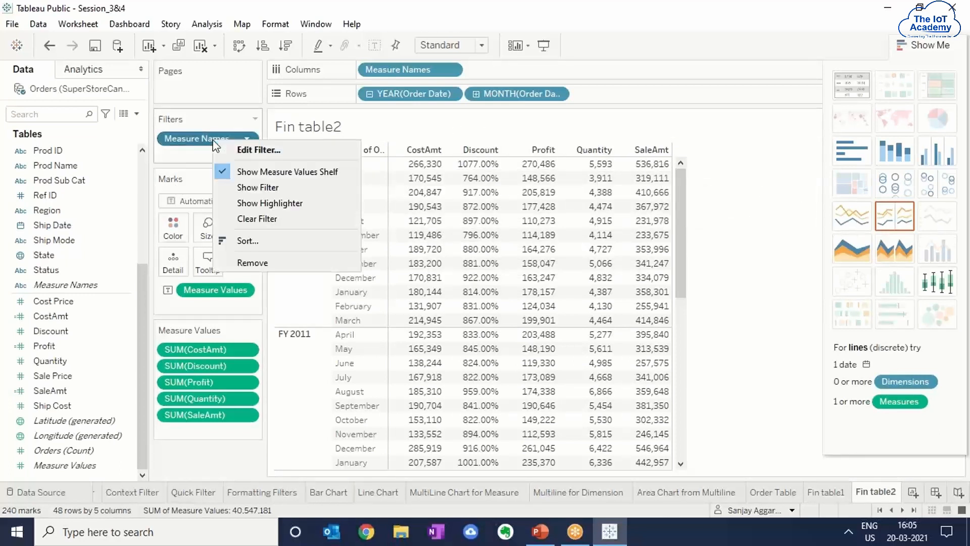
{"action": "left_click", "coordinate": [244, 149]}
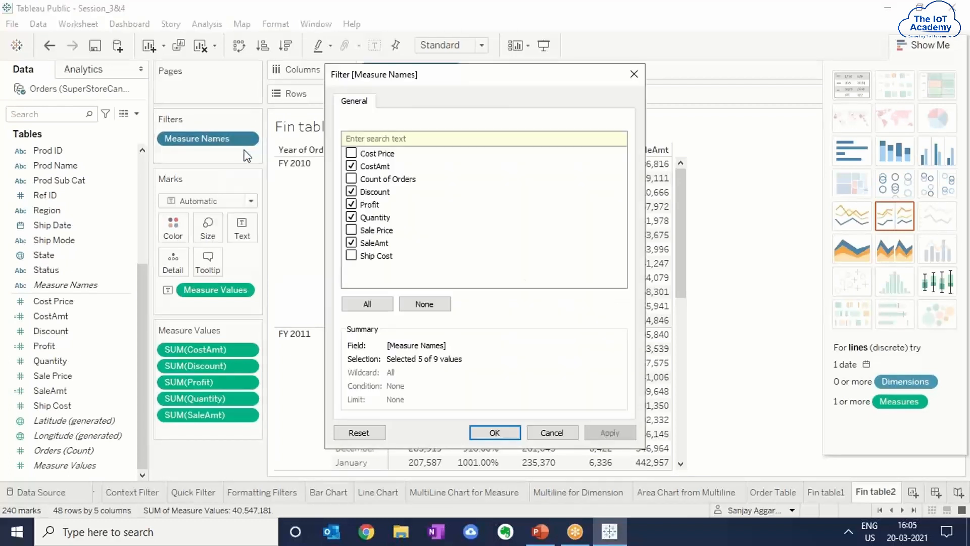
{"action": "left_click", "coordinate": [351, 217]}
{"action": "left_click", "coordinate": [351, 192]}
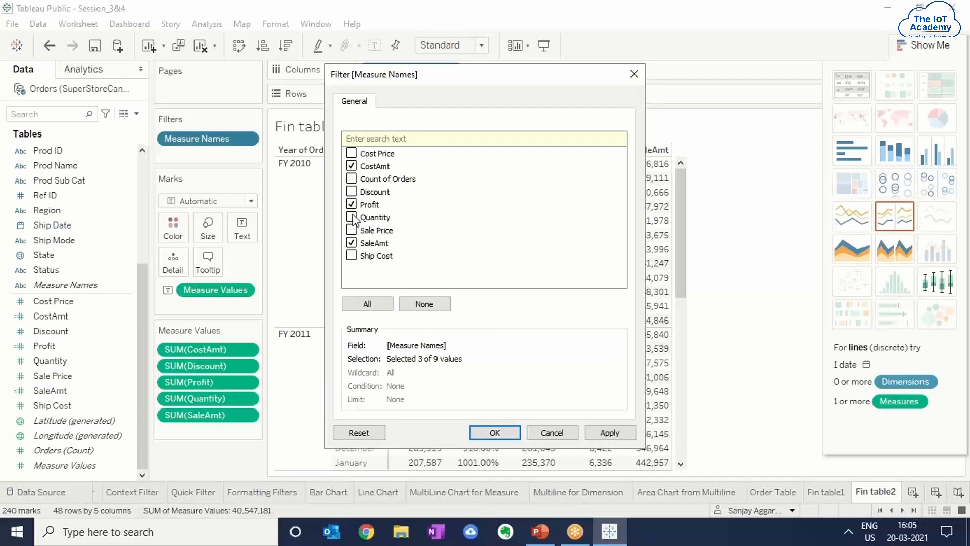
{"action": "left_click", "coordinate": [609, 433]}
{"action": "left_click", "coordinate": [505, 435]}
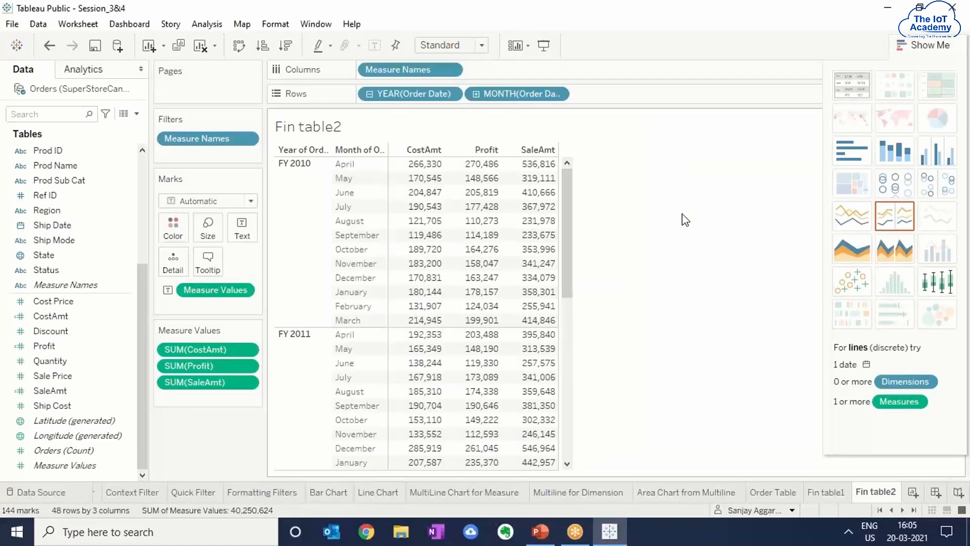
{"action": "right_click", "coordinate": [208, 351]}
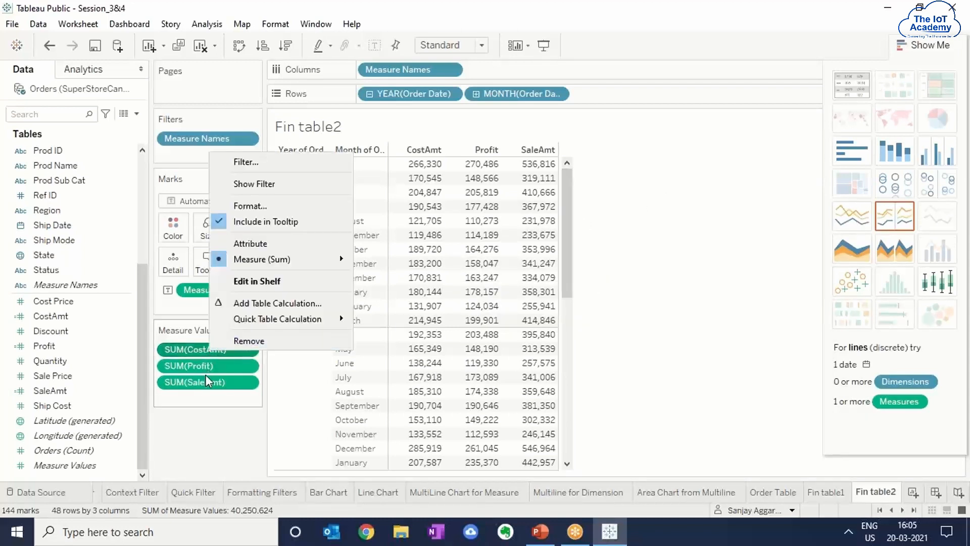
{"action": "left_click", "coordinate": [689, 330]}
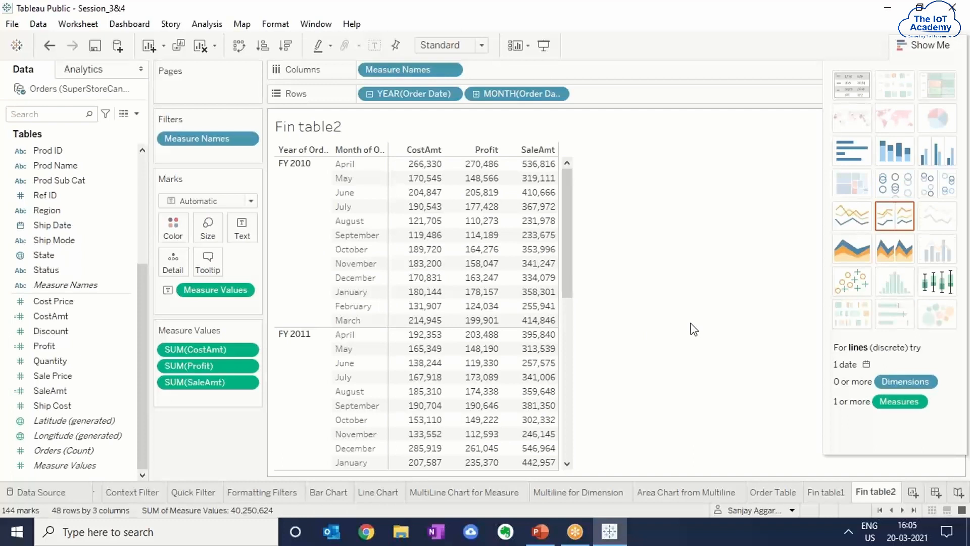
Step: Create a new worksheet and rename it Sort1
{"action": "left_click", "coordinate": [912, 493]}
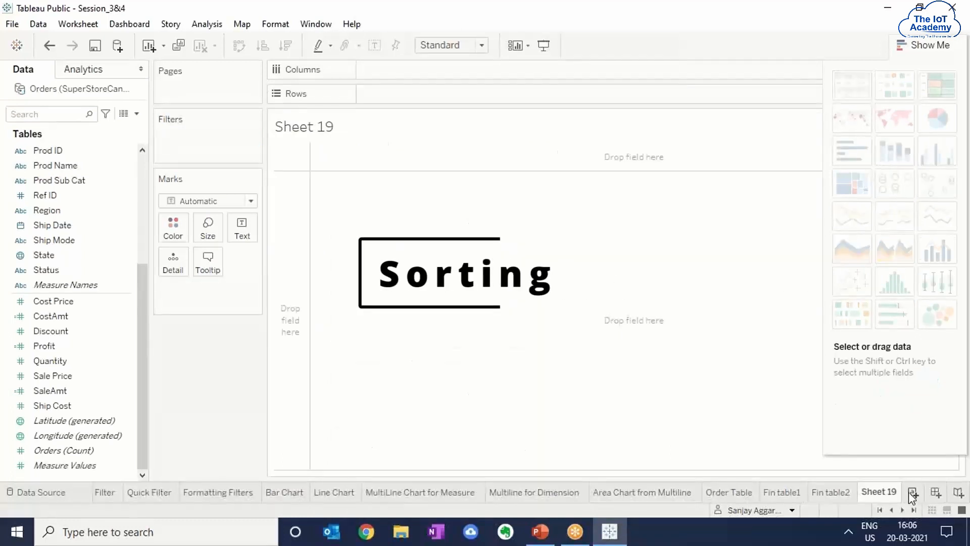
{"action": "right_click", "coordinate": [886, 492]}
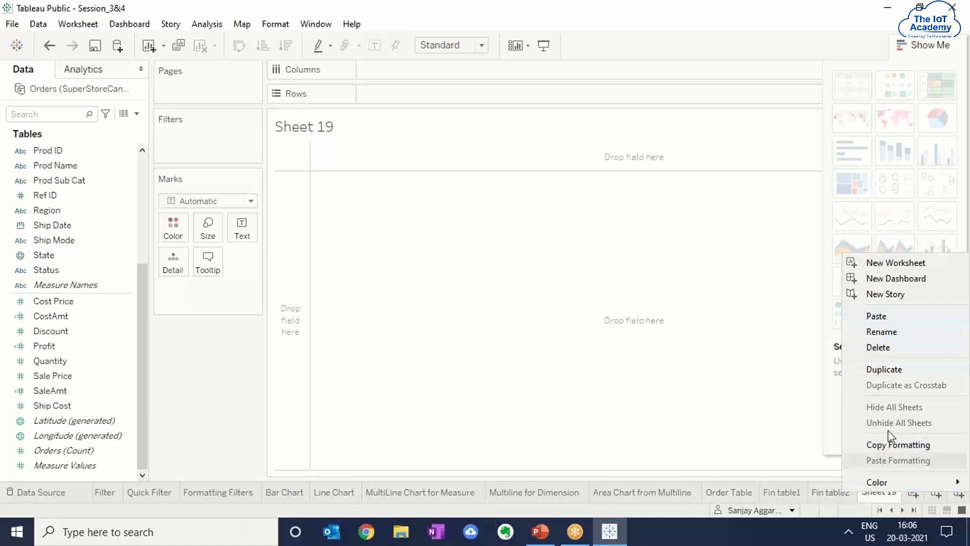
{"action": "left_click", "coordinate": [882, 332]}
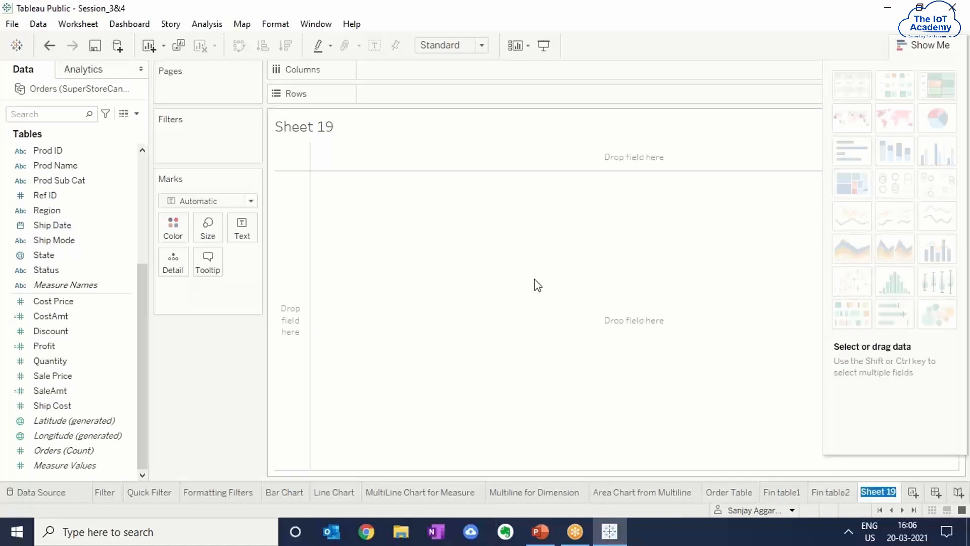
{"action": "type", "text": "Sort1"}
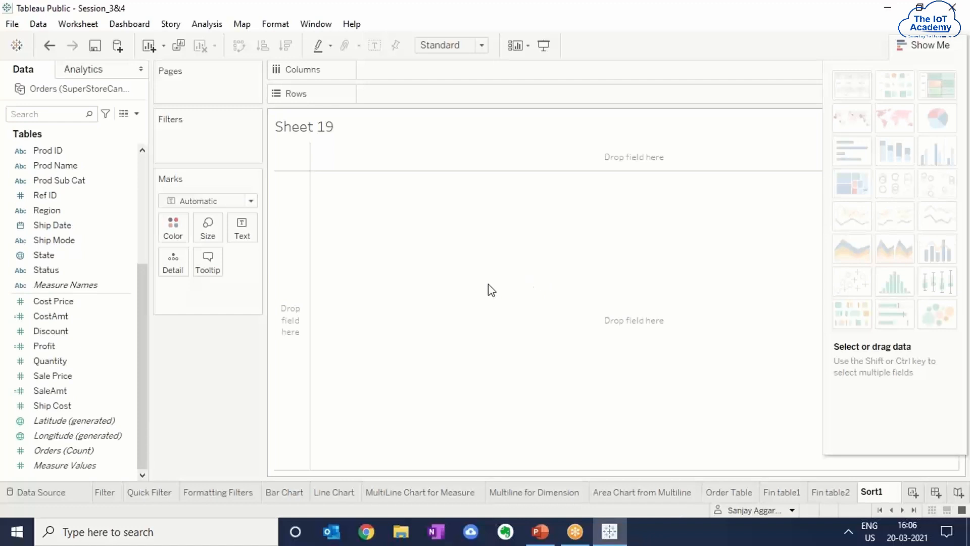
{"action": "key", "text": "Return"}
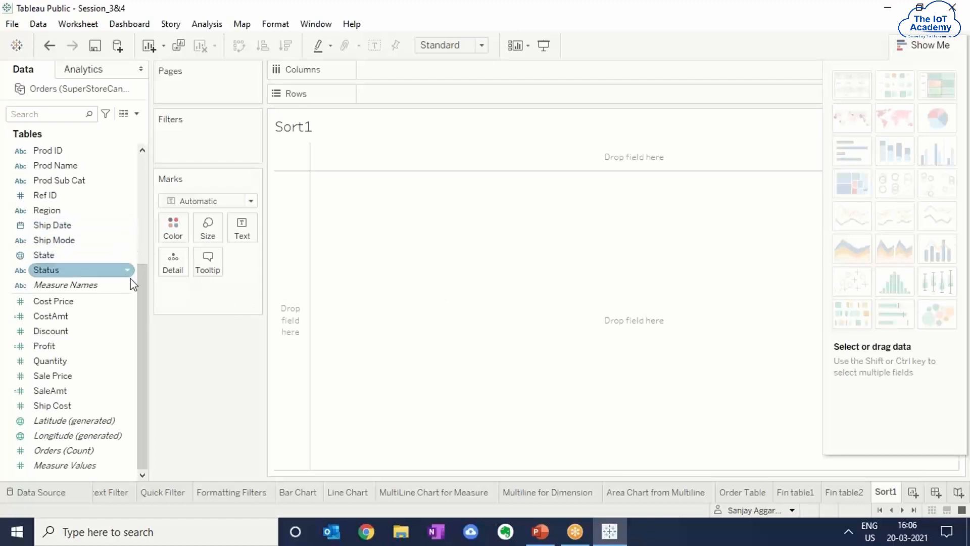
Step: Build a horizontal bar chart in Sort1 with Prod Sub Cat on the rows and the sum of Profit on the columns
{"action": "left_click_drag", "start_coordinate": [138, 278], "coordinate": [136, 163]}
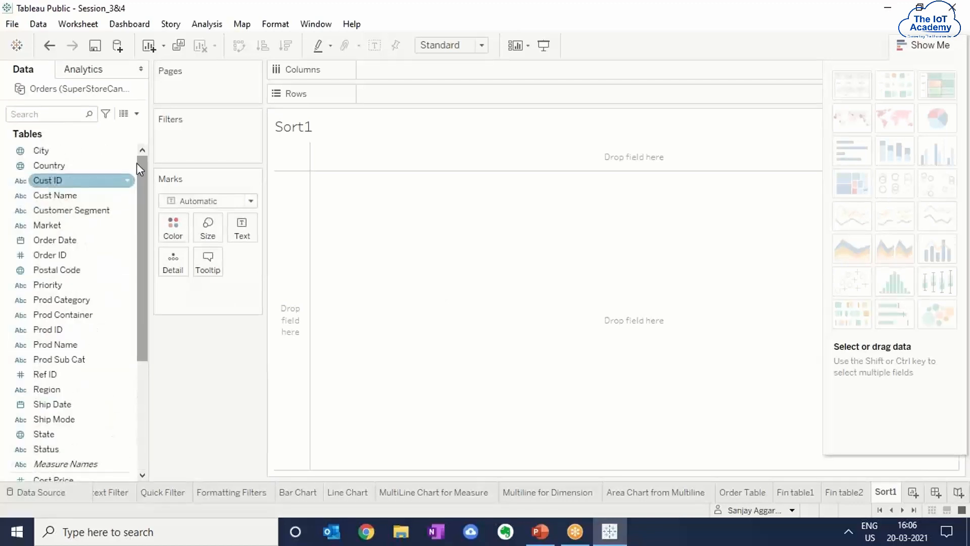
{"action": "left_click_drag", "start_coordinate": [65, 362], "coordinate": [405, 96]}
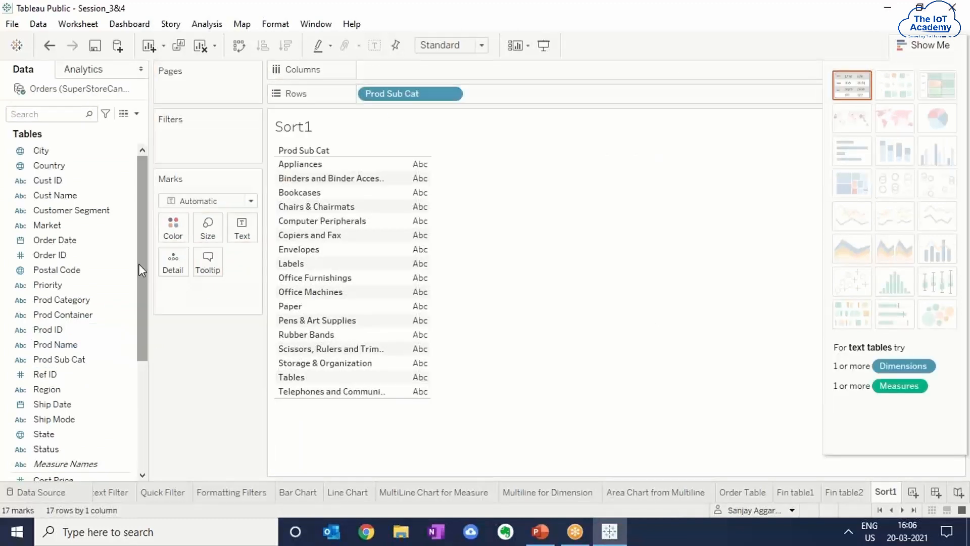
{"action": "left_click_drag", "start_coordinate": [138, 263], "coordinate": [151, 361]}
{"action": "left_click_drag", "start_coordinate": [48, 376], "coordinate": [390, 72]}
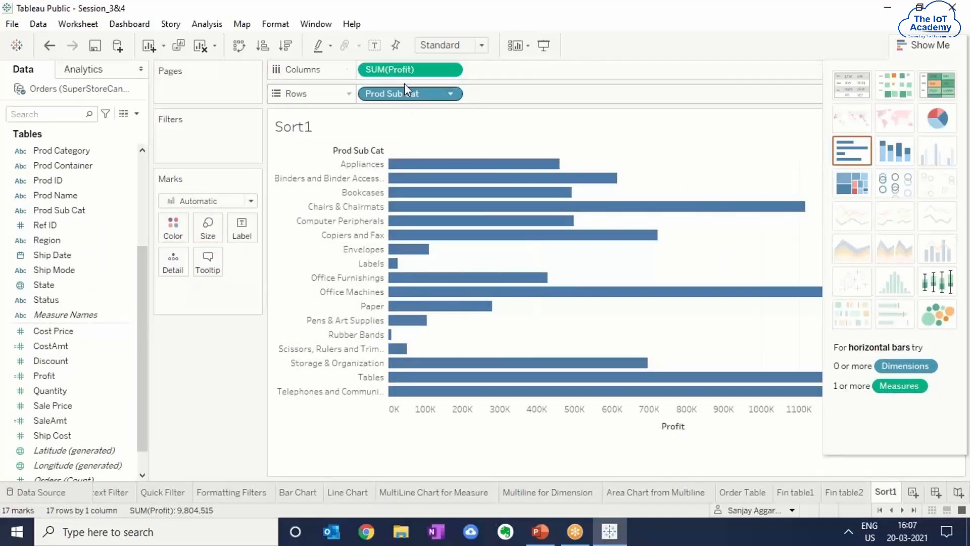
Step: Swap the rows and columns of the Sort1 chart to make vertical bars, and hide the Show Me chart suggestions
{"action": "mouse_move", "coordinate": [412, 196]}
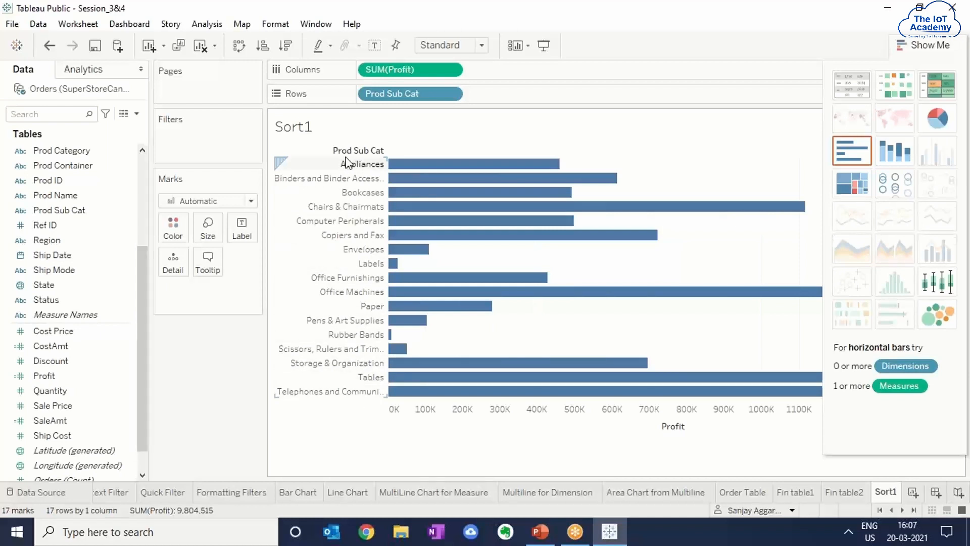
{"action": "mouse_move", "coordinate": [556, 166]}
{"action": "mouse_move", "coordinate": [520, 166]}
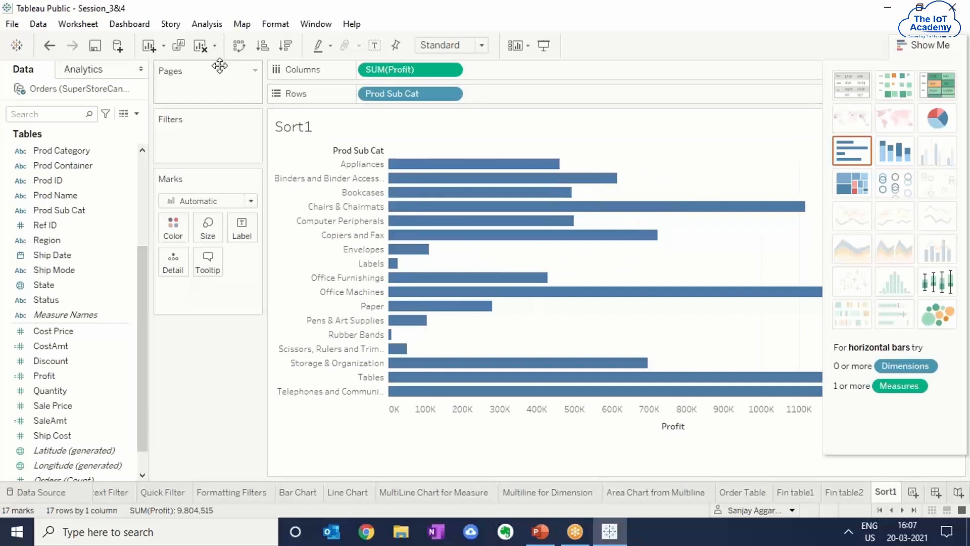
{"action": "mouse_move", "coordinate": [412, 171]}
{"action": "left_click", "coordinate": [239, 46]}
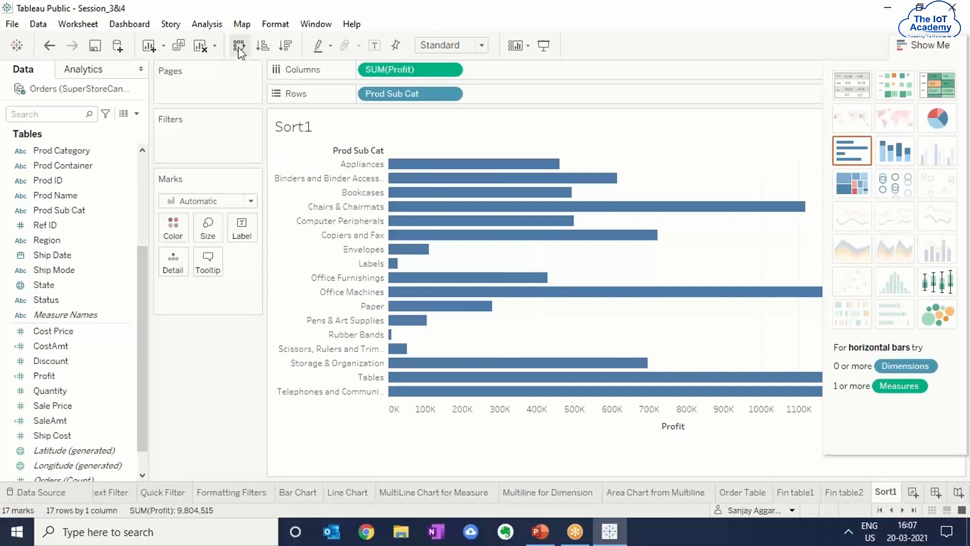
{"action": "left_click", "coordinate": [917, 48]}
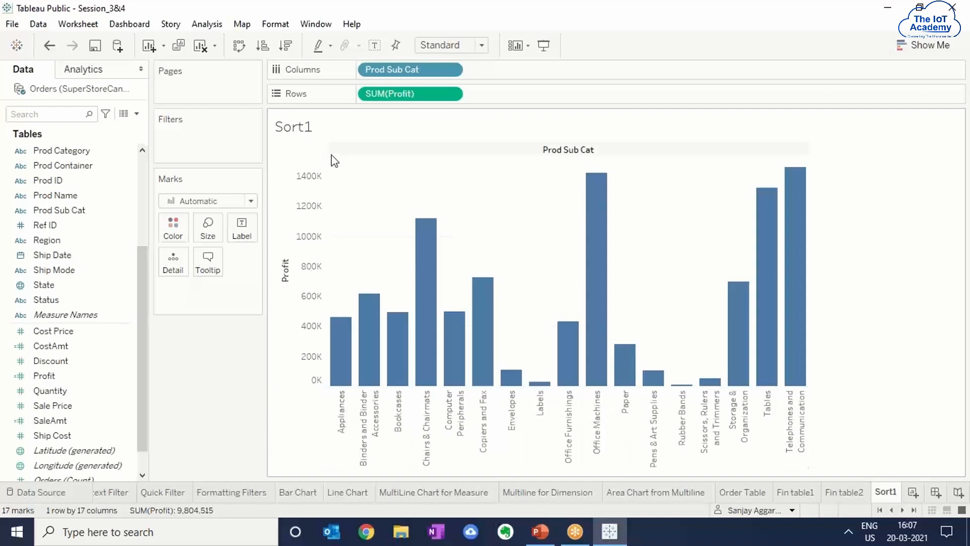
Step: Sort the Prod Sub Cat bars by Profit in ascending order and then in descending order
{"action": "mouse_move", "coordinate": [798, 250]}
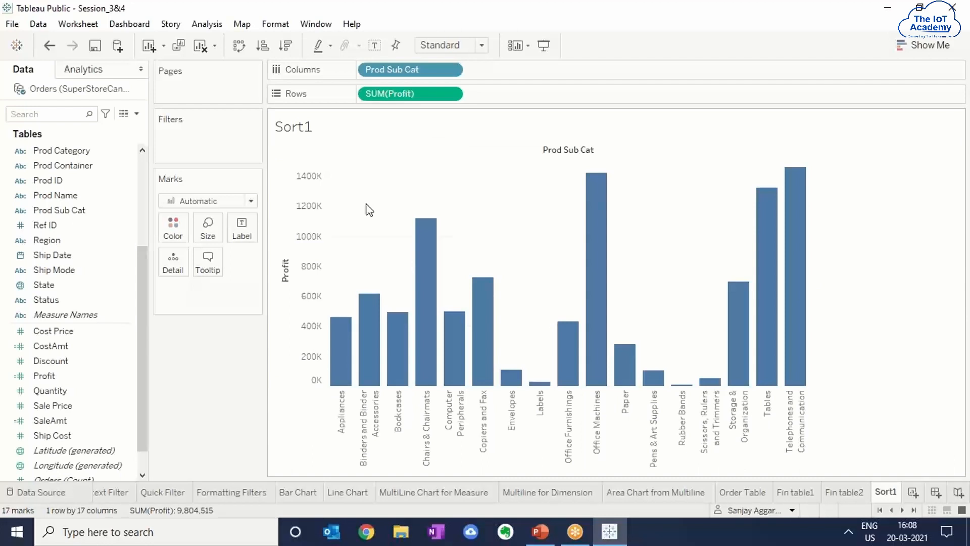
{"action": "left_click", "coordinate": [268, 50]}
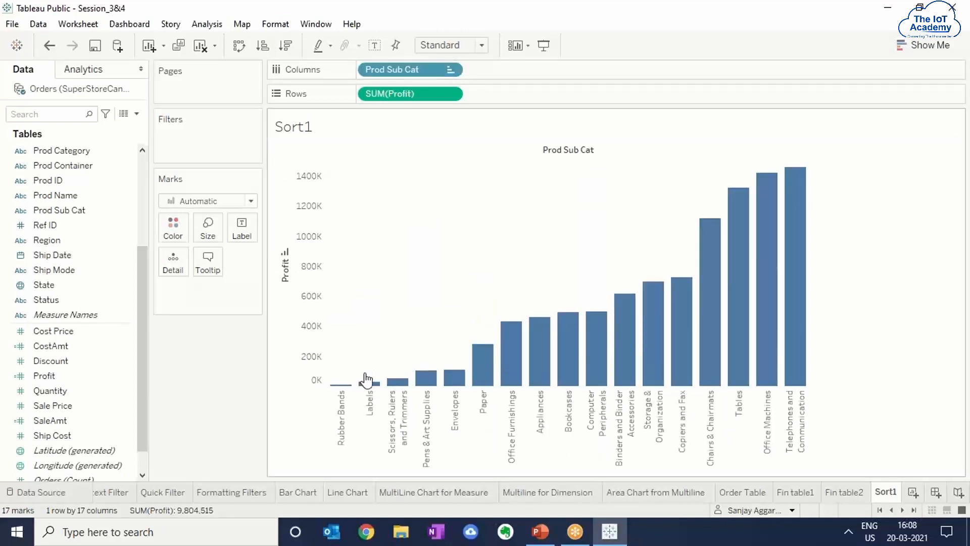
{"action": "mouse_move", "coordinate": [492, 328]}
{"action": "left_click", "coordinate": [287, 46]}
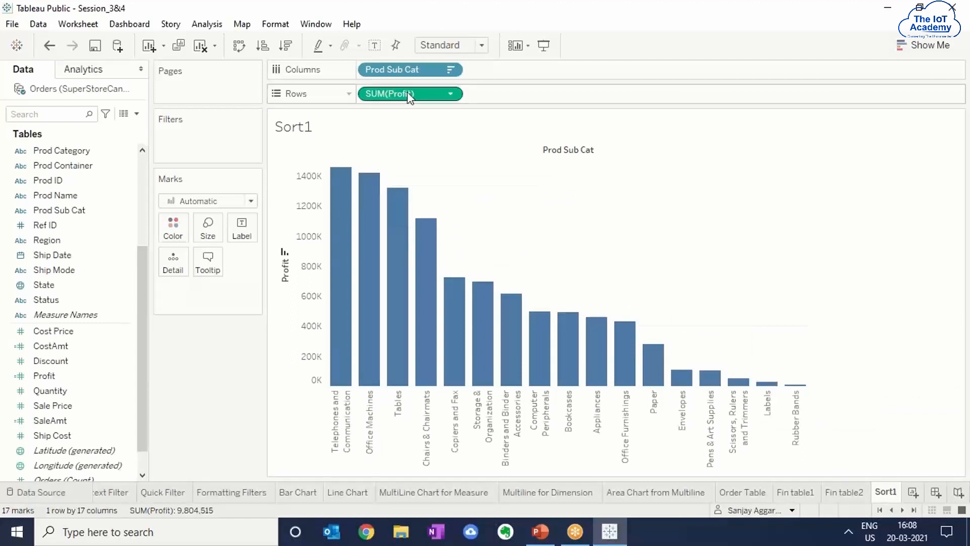
Step: Clear the quick sort applied to Prod Sub Cat
{"action": "right_click", "coordinate": [413, 70]}
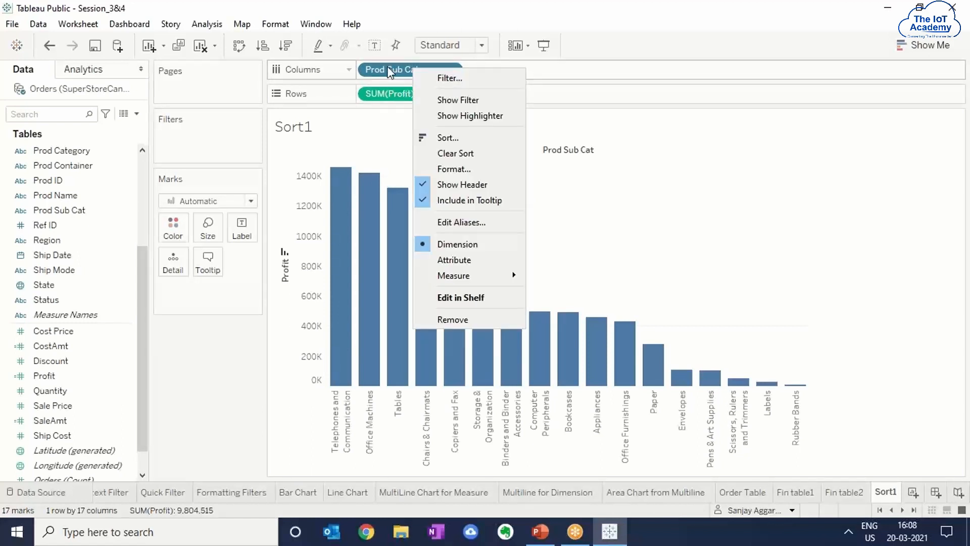
{"action": "left_click", "coordinate": [436, 154]}
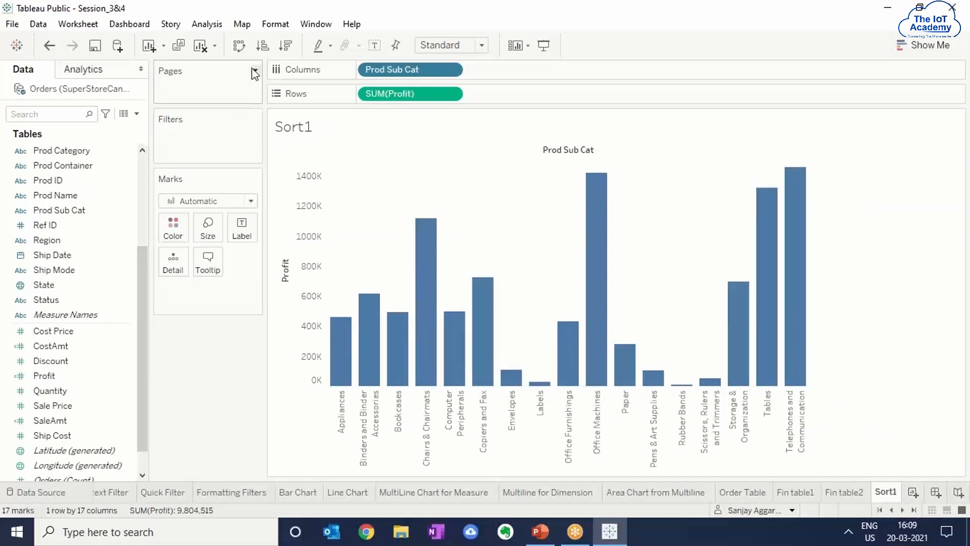
Step: Sort Prod Sub Cat by Field, using the Sum of Profit in ascending order, and close the sort settings
{"action": "right_click", "coordinate": [417, 75]}
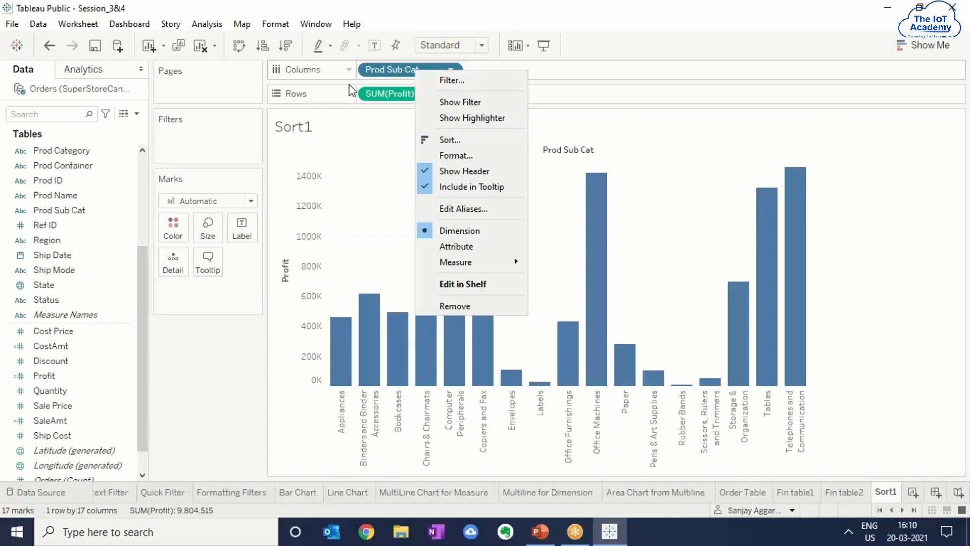
{"action": "left_click", "coordinate": [443, 142]}
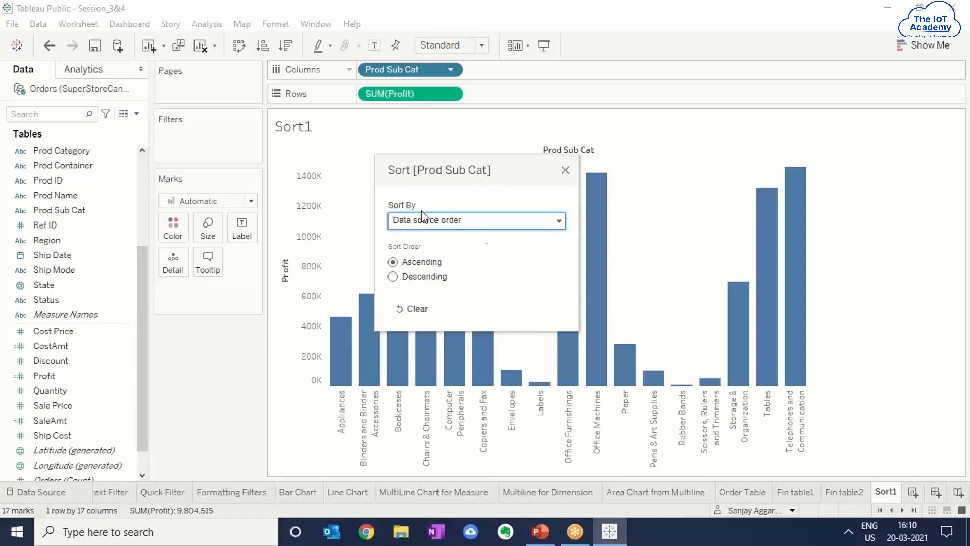
{"action": "left_click", "coordinate": [560, 223]}
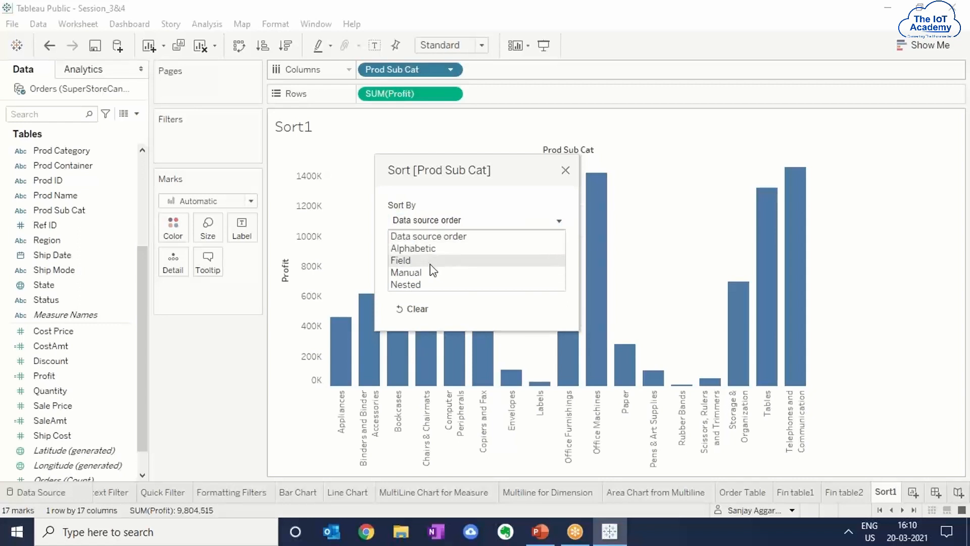
{"action": "left_click", "coordinate": [411, 261]}
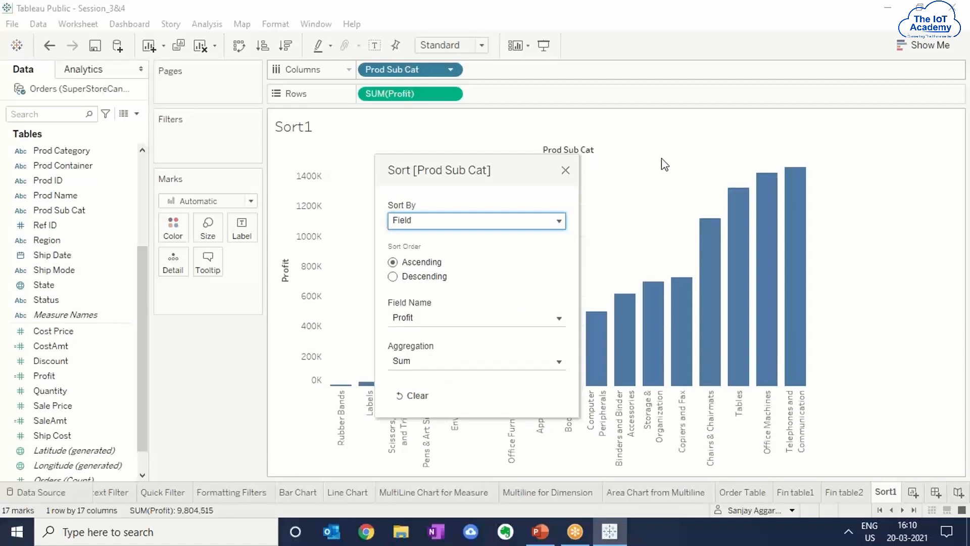
{"action": "left_click", "coordinate": [565, 169]}
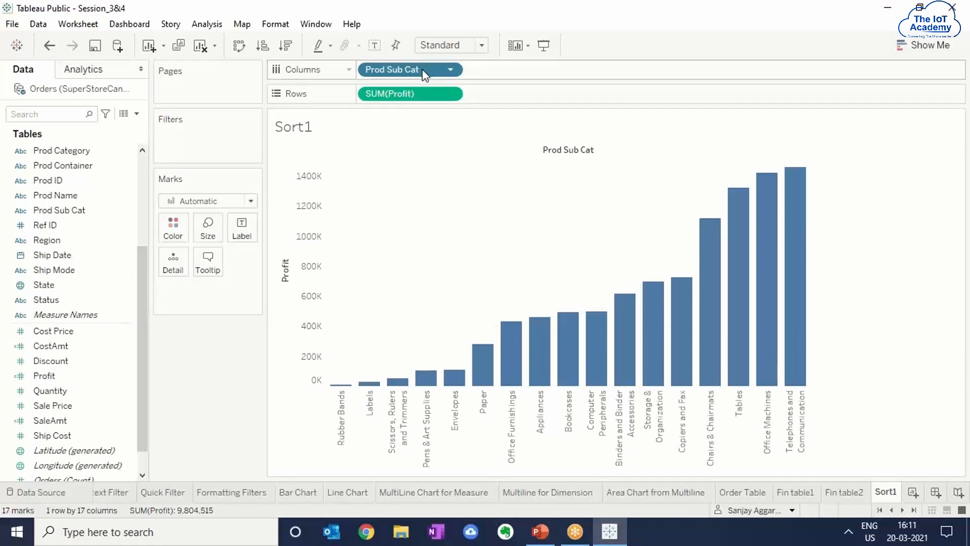
Step: Change the sort order of Prod Sub Cat's field sort to Descending and close the sort settings
{"action": "right_click", "coordinate": [436, 73]}
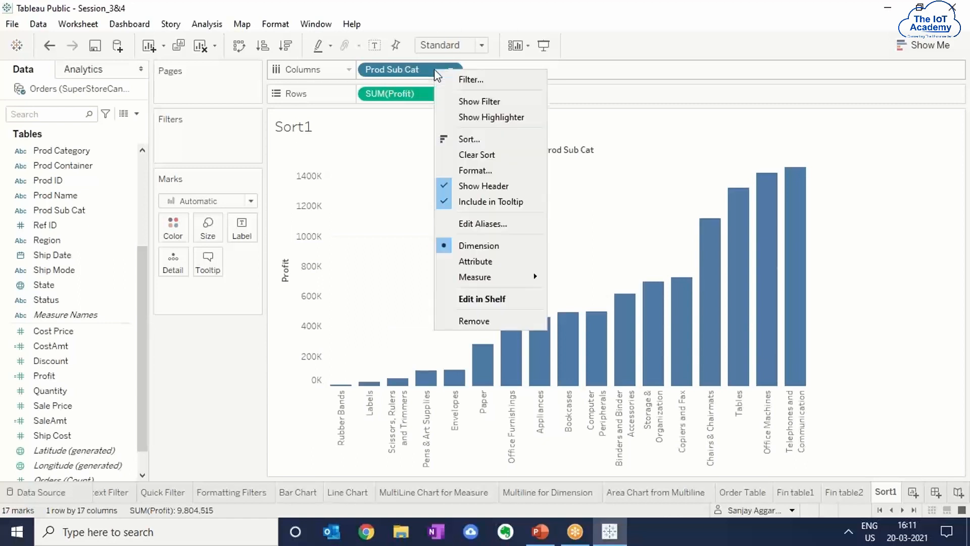
{"action": "left_click", "coordinate": [452, 143]}
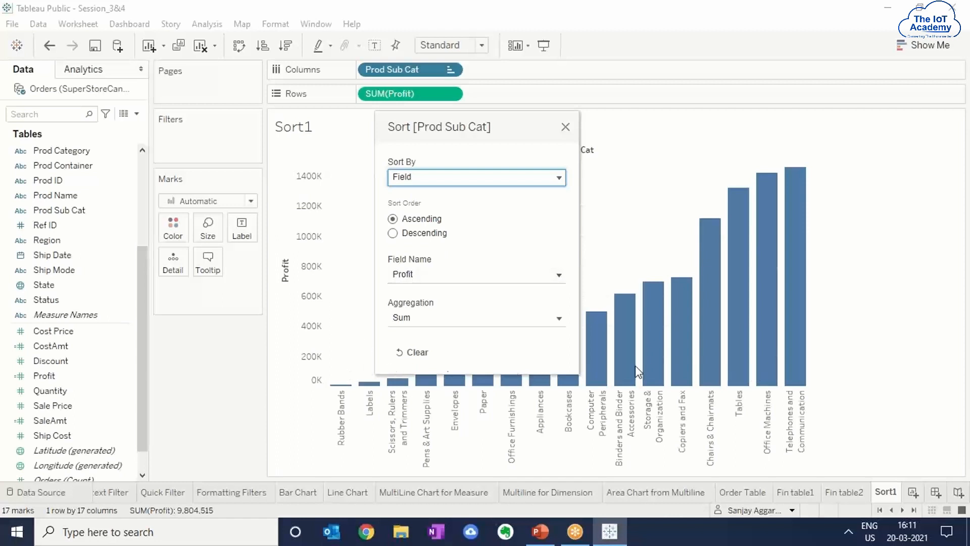
{"action": "left_click", "coordinate": [393, 234]}
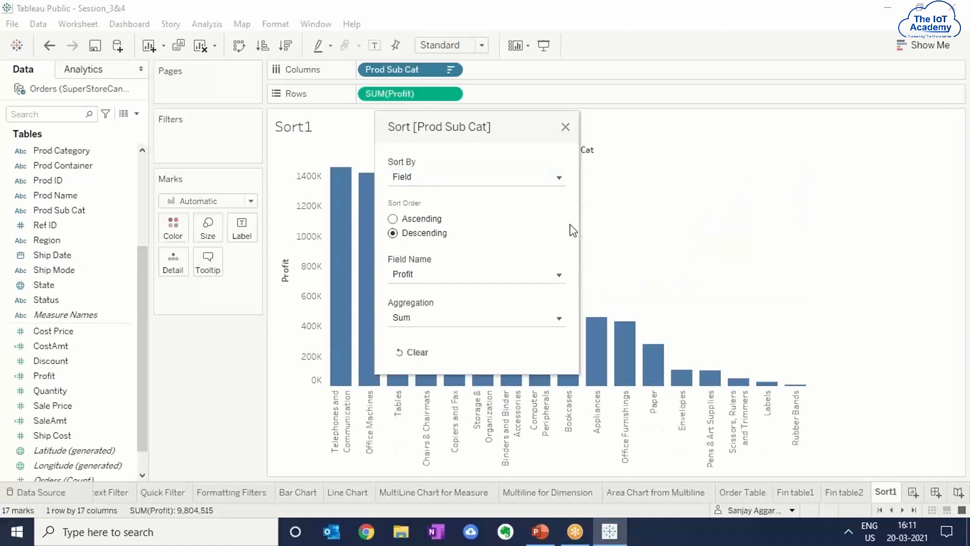
{"action": "left_click", "coordinate": [565, 128]}
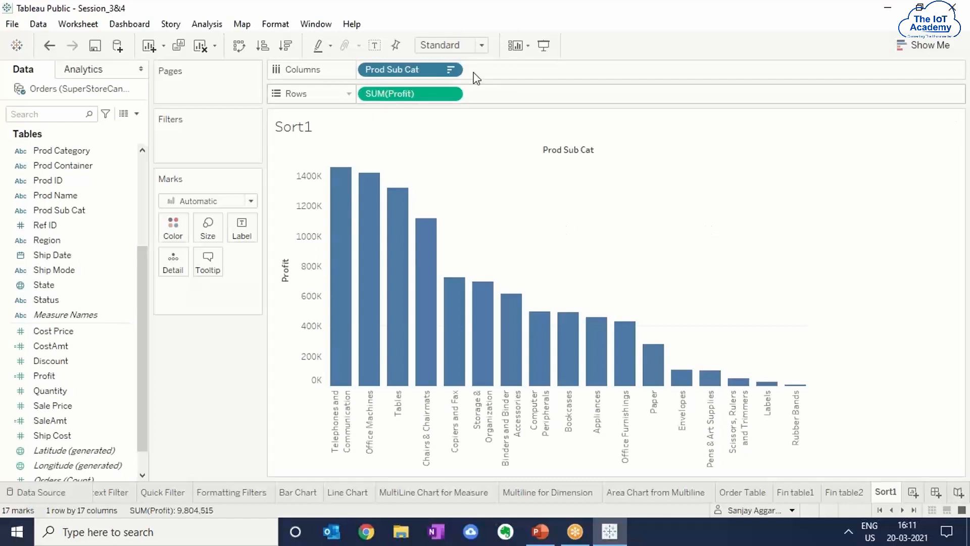
Step: Remove the descending field sort from Prod Sub Cat
{"action": "left_click", "coordinate": [452, 71]}
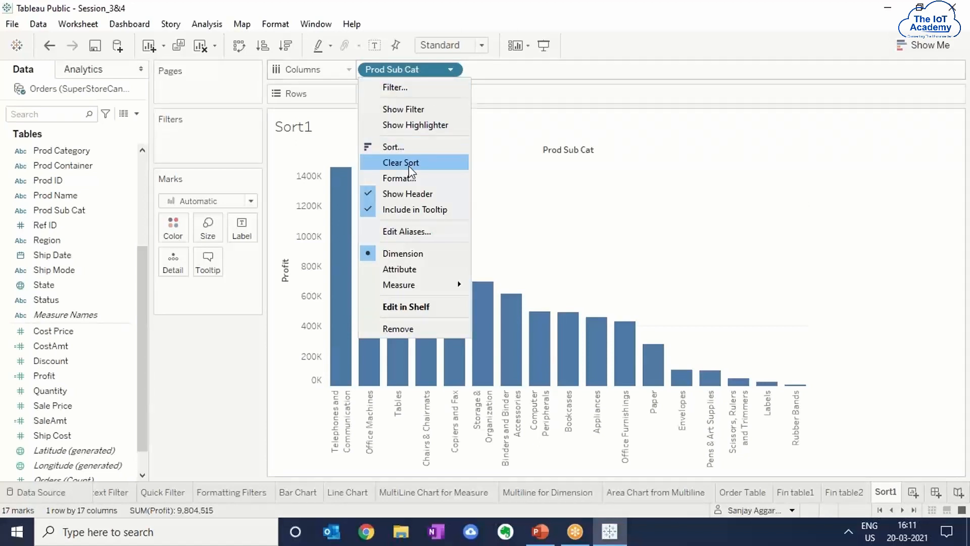
{"action": "left_click", "coordinate": [411, 164]}
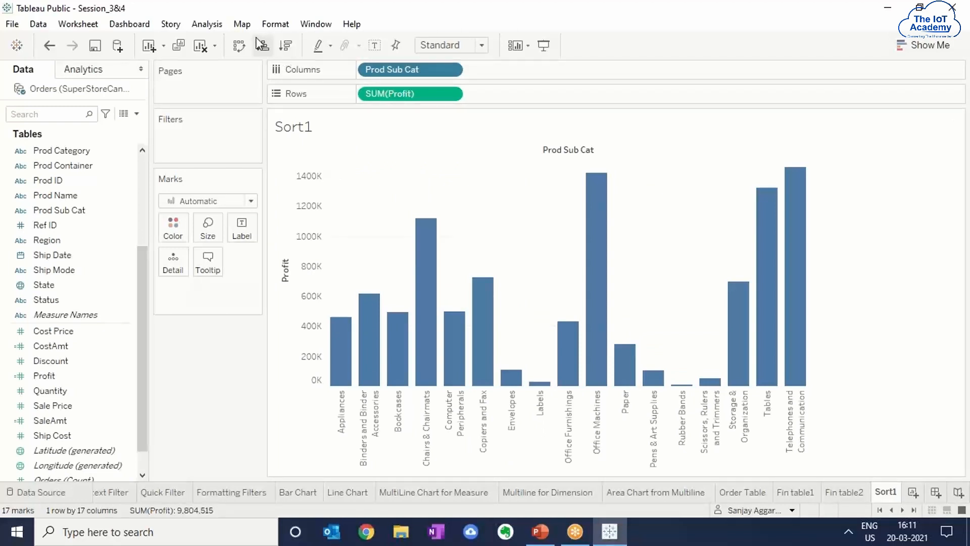
Step: Open the sort settings for Prod Sub Cat again
{"action": "right_click", "coordinate": [415, 74]}
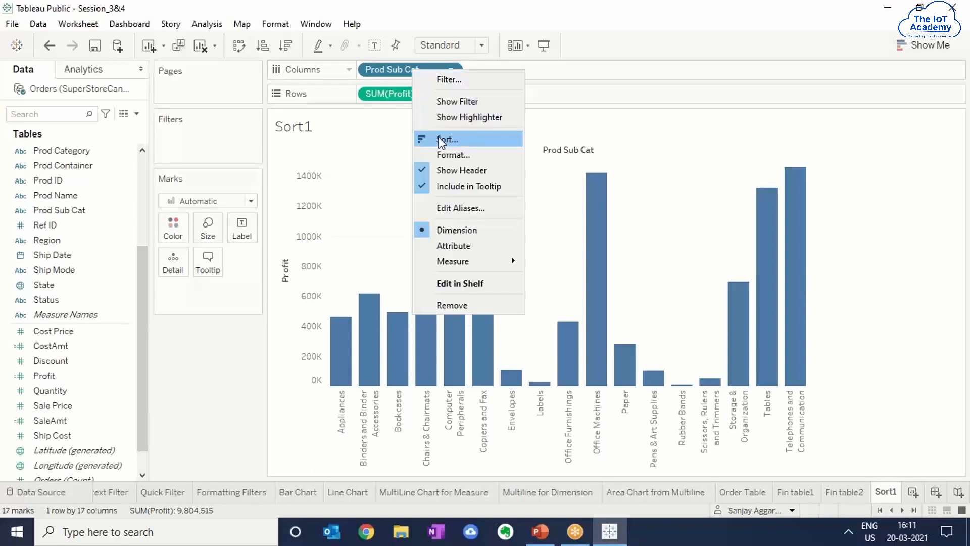